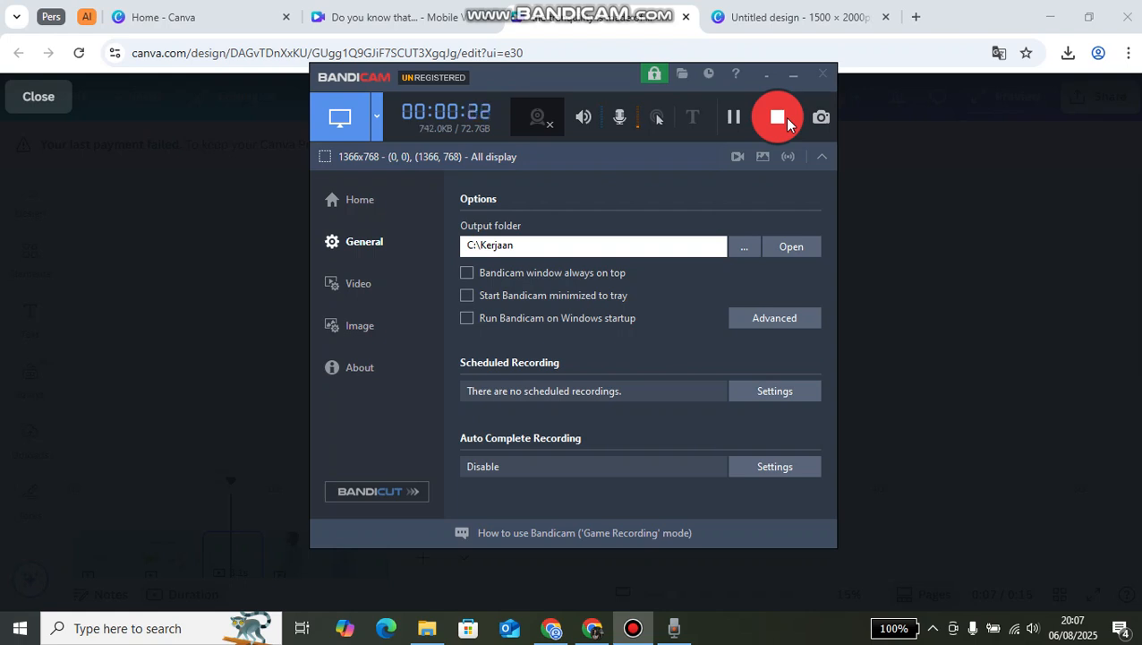
Play the finished perfume video preview in full screen to its end and exit full screen.
left_click(967, 243)
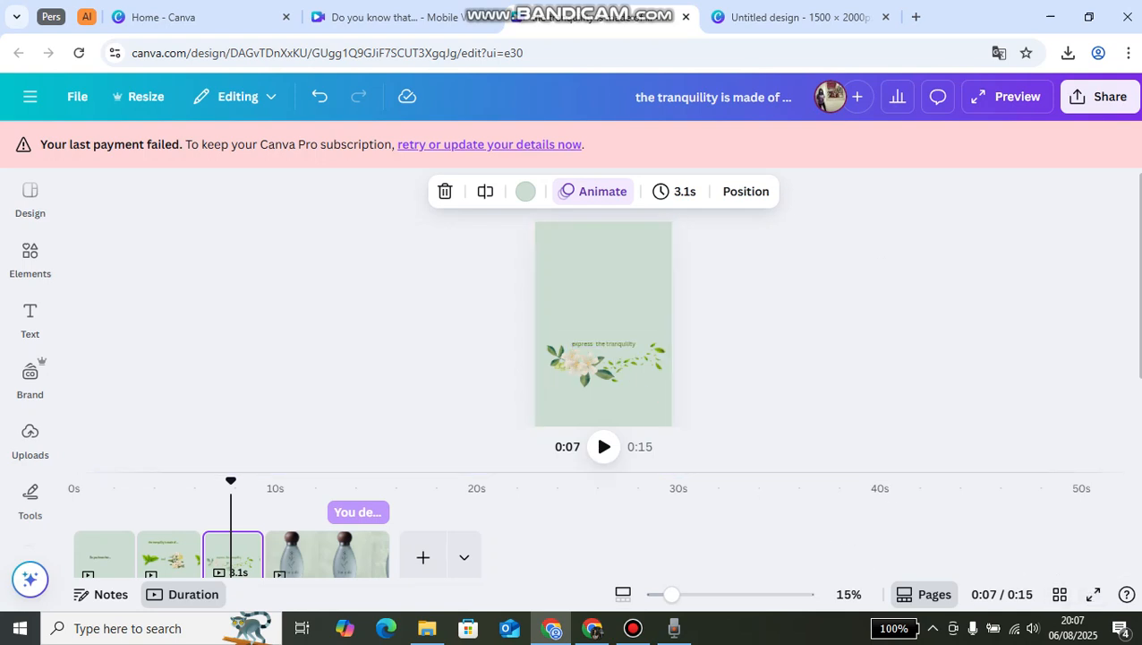
left_click(1093, 593)
left_click(574, 322)
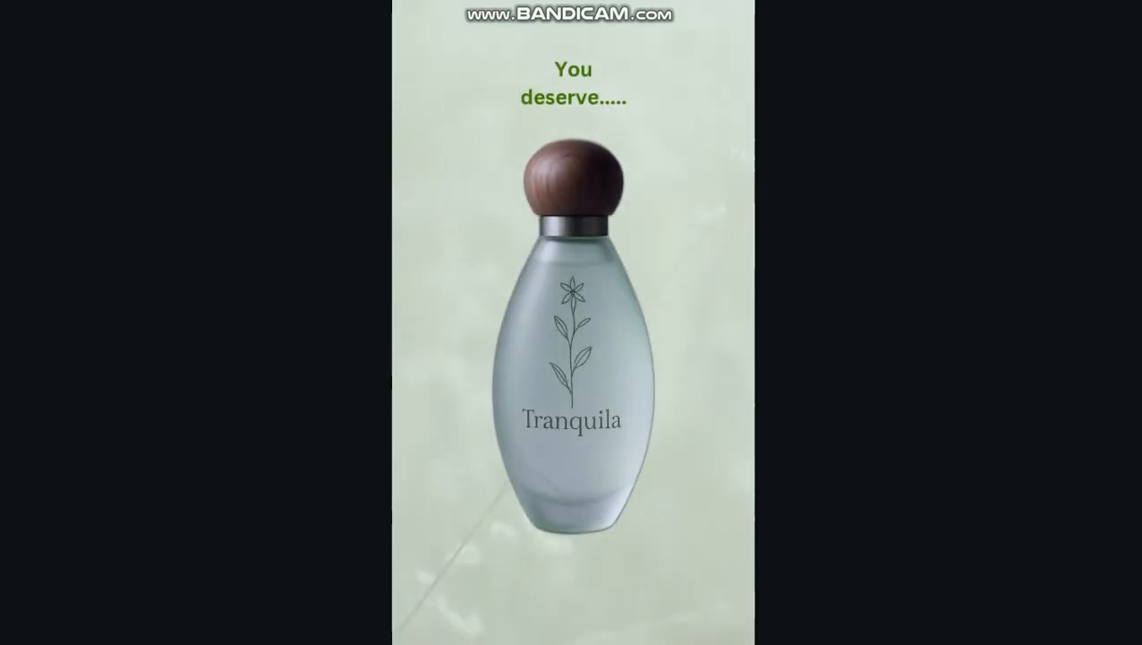
key("space")
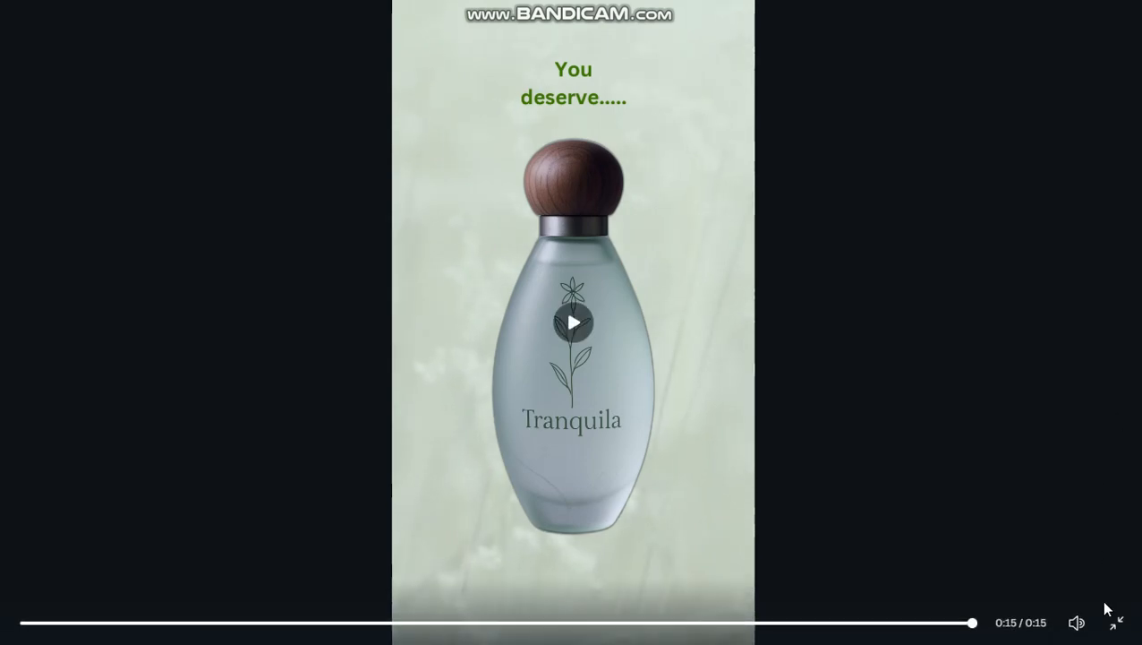
left_click(1114, 624)
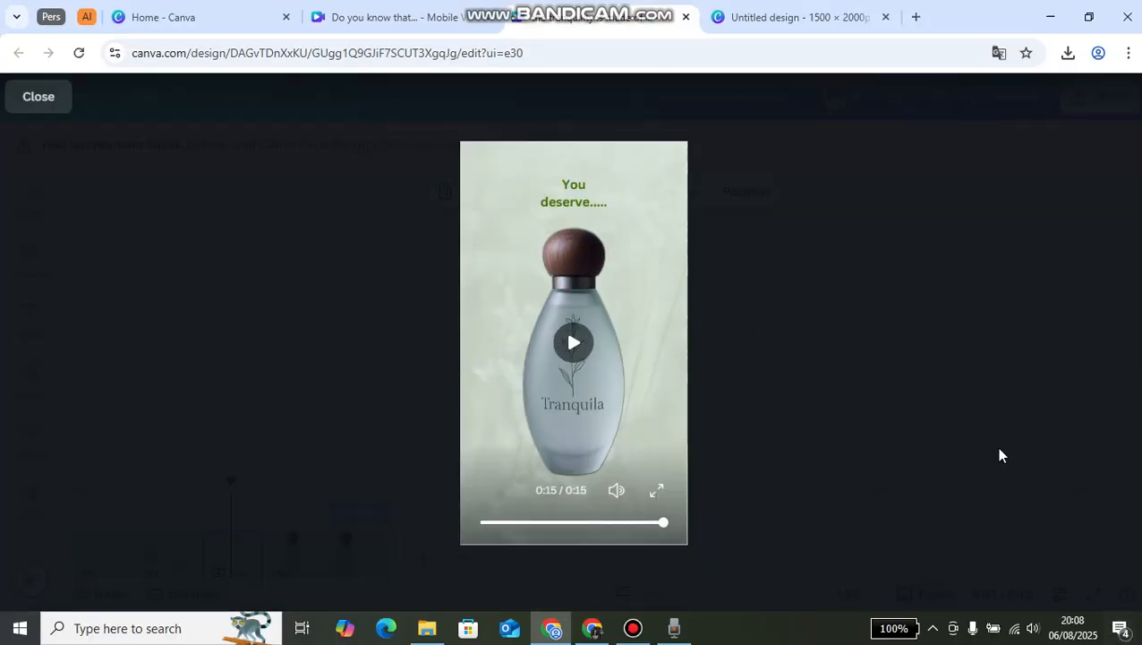
Go to the Canva home page and bring up the video formats for creating a new design.
left_click(238, 7)
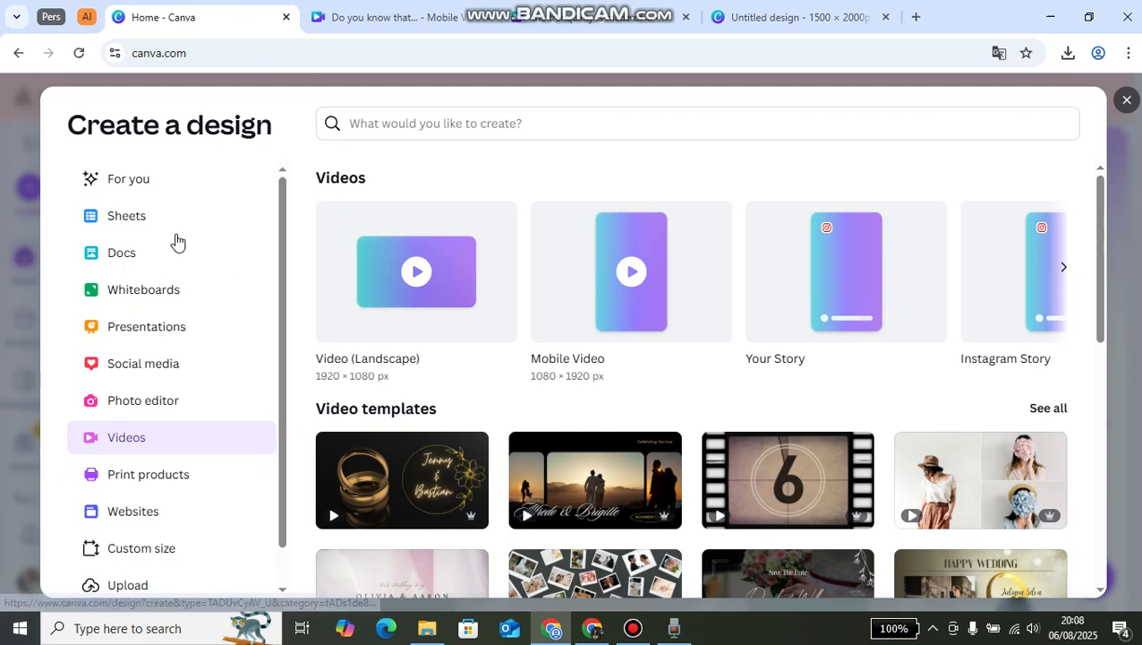
left_click(1127, 101)
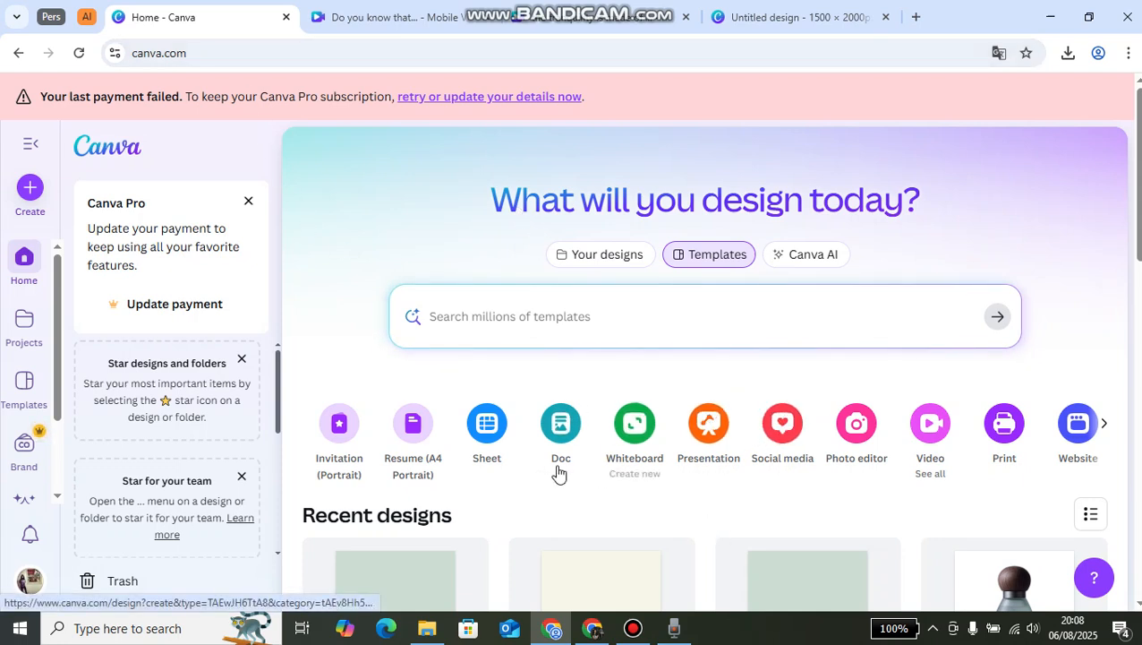
left_click(935, 421)
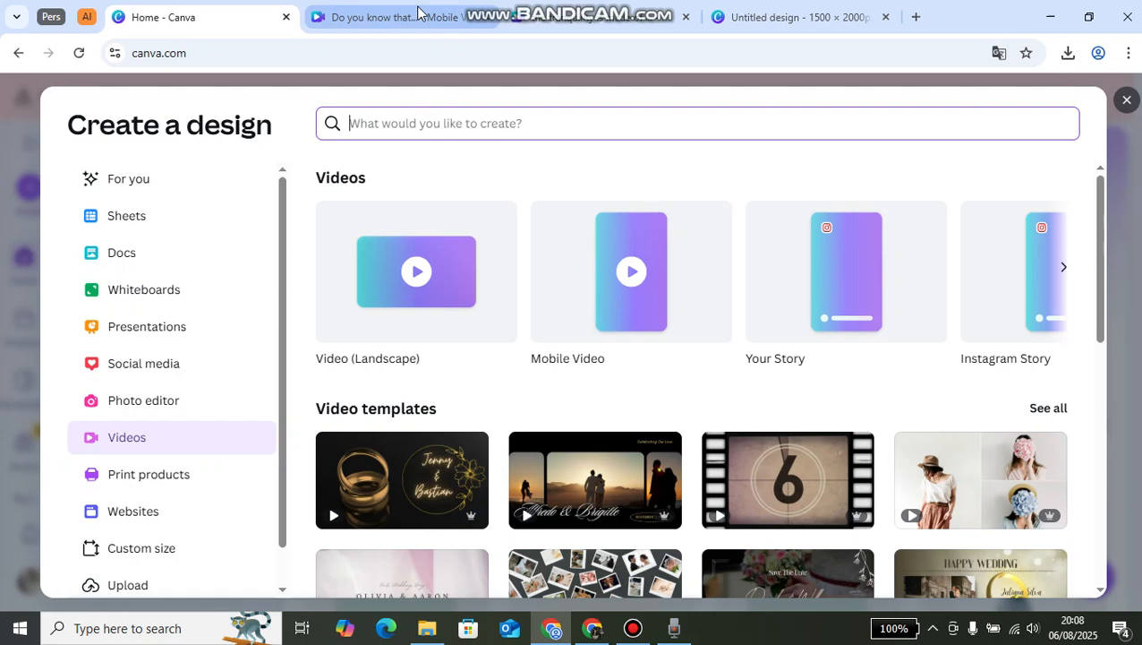
Switch to the "Do you know that..." mobile video design, fit the canvas in view and select the first page.
mouse_move(418, 12)
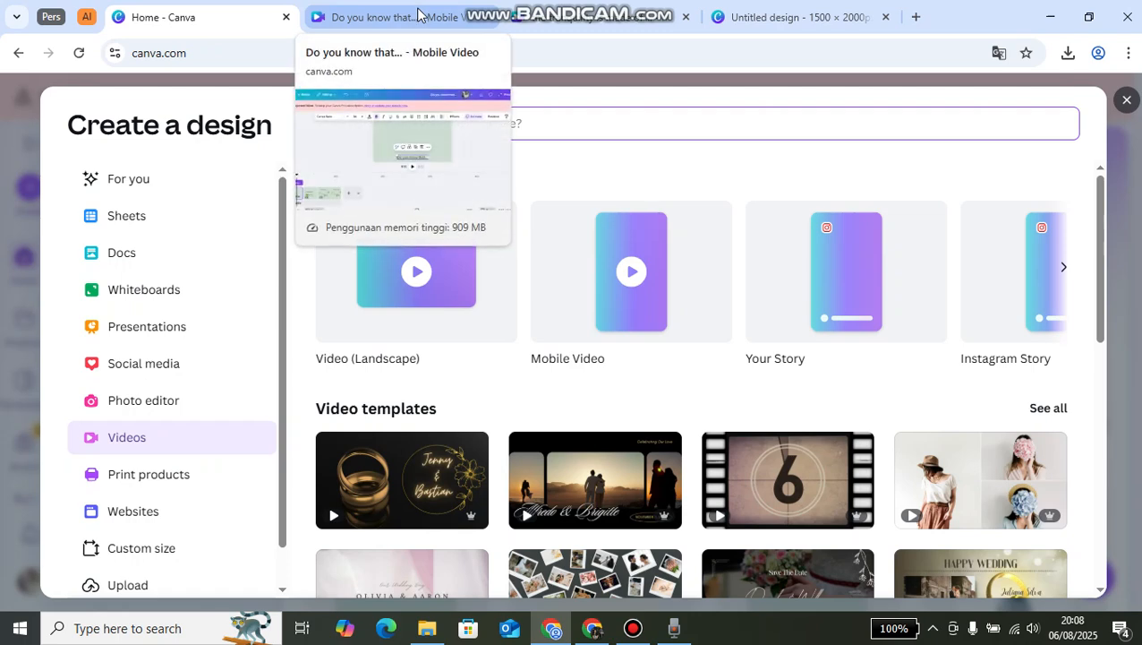
left_click(418, 16)
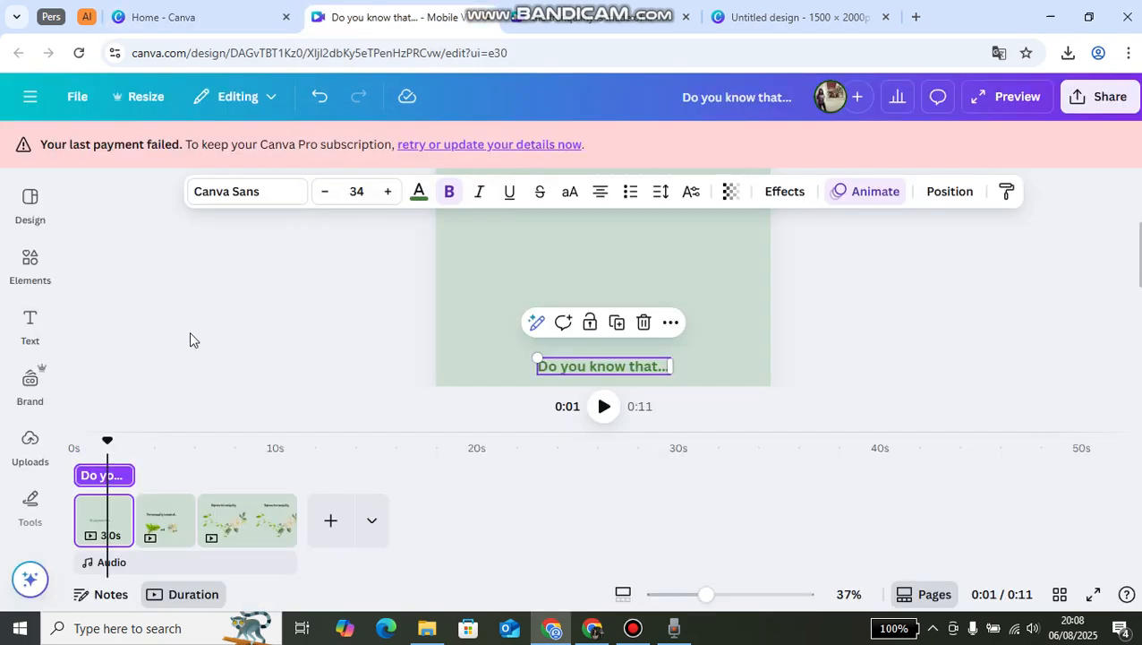
left_click(676, 594)
left_click(362, 360)
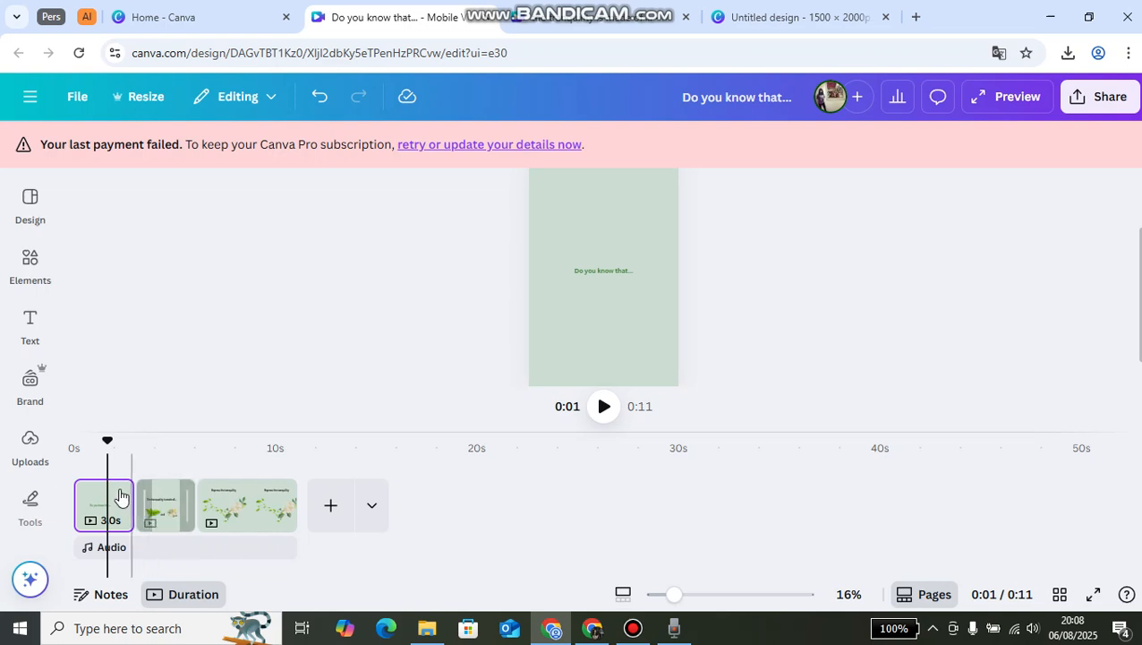
mouse_move(113, 504)
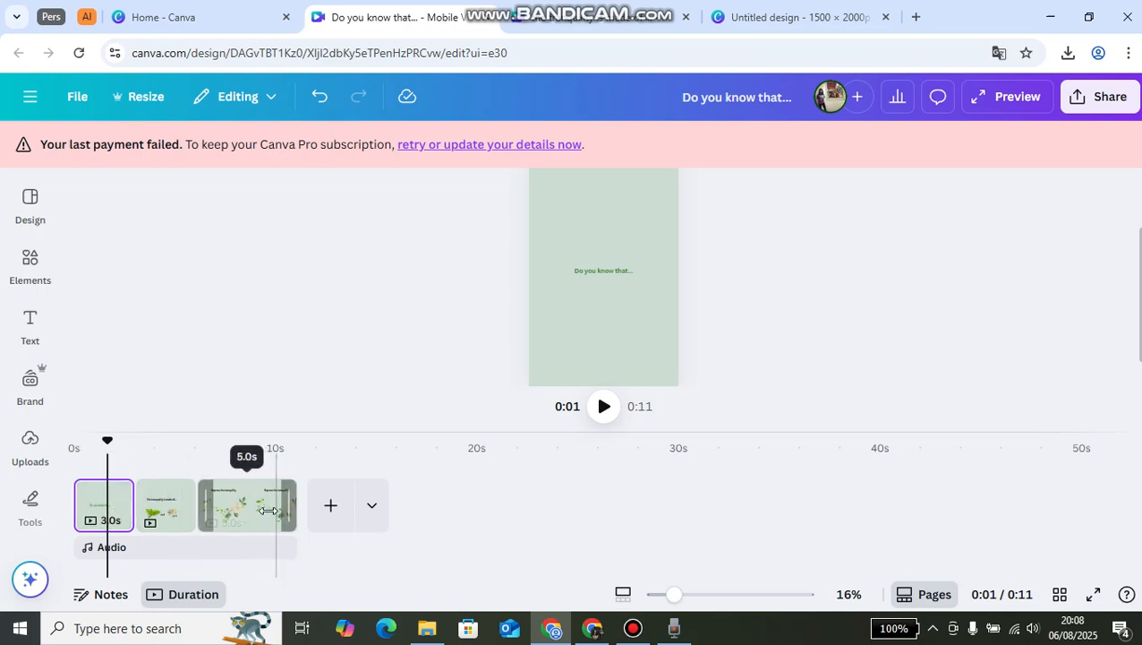
left_click(88, 495)
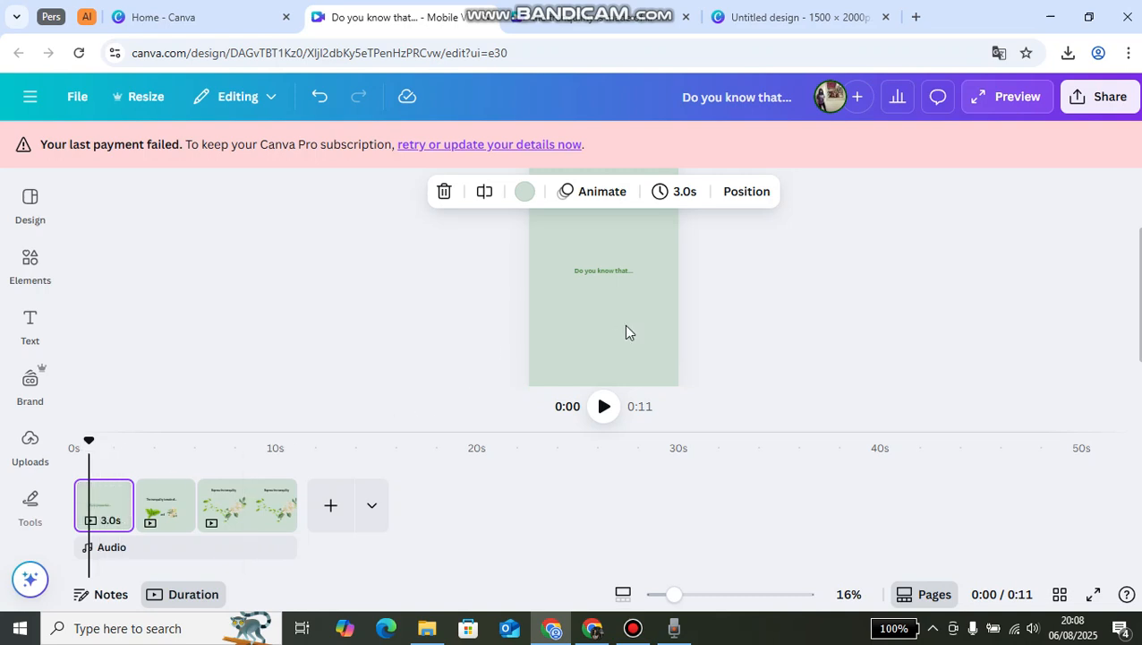
Inspect the animation options of the "Do you know that..." text on the first page.
left_click(695, 594)
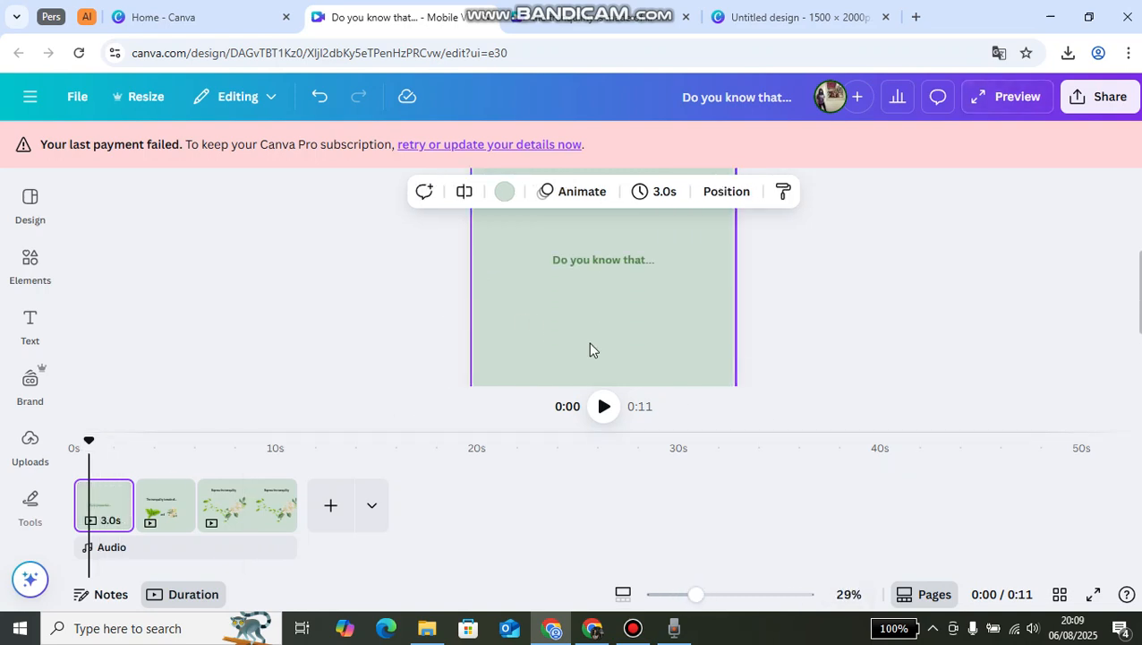
left_click(707, 594)
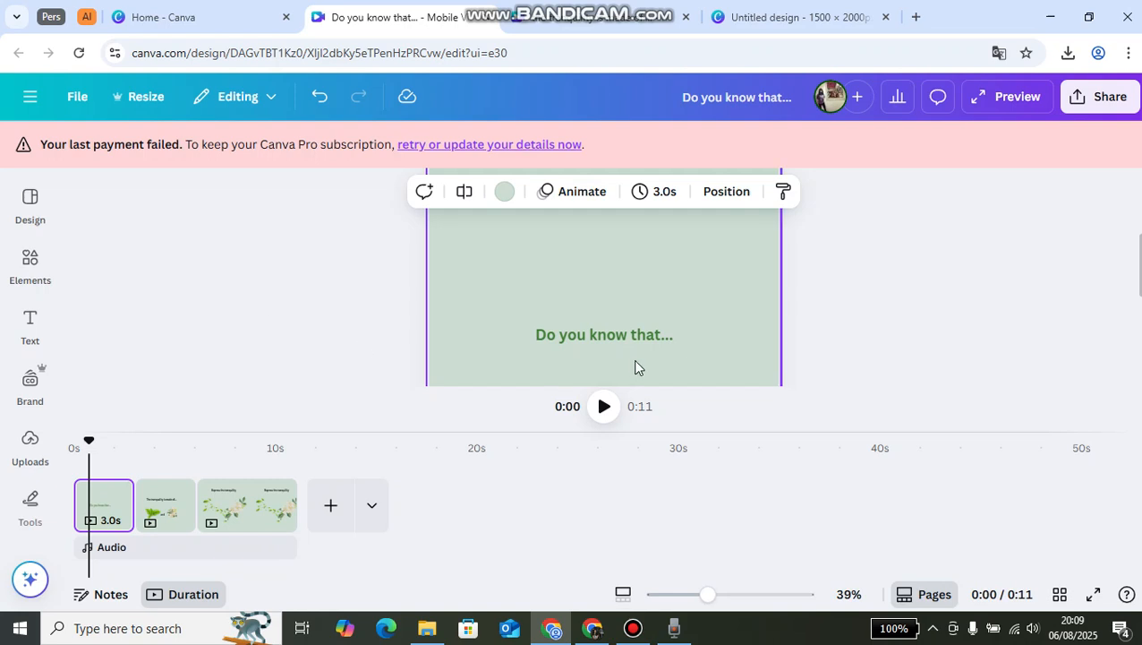
left_click(623, 338)
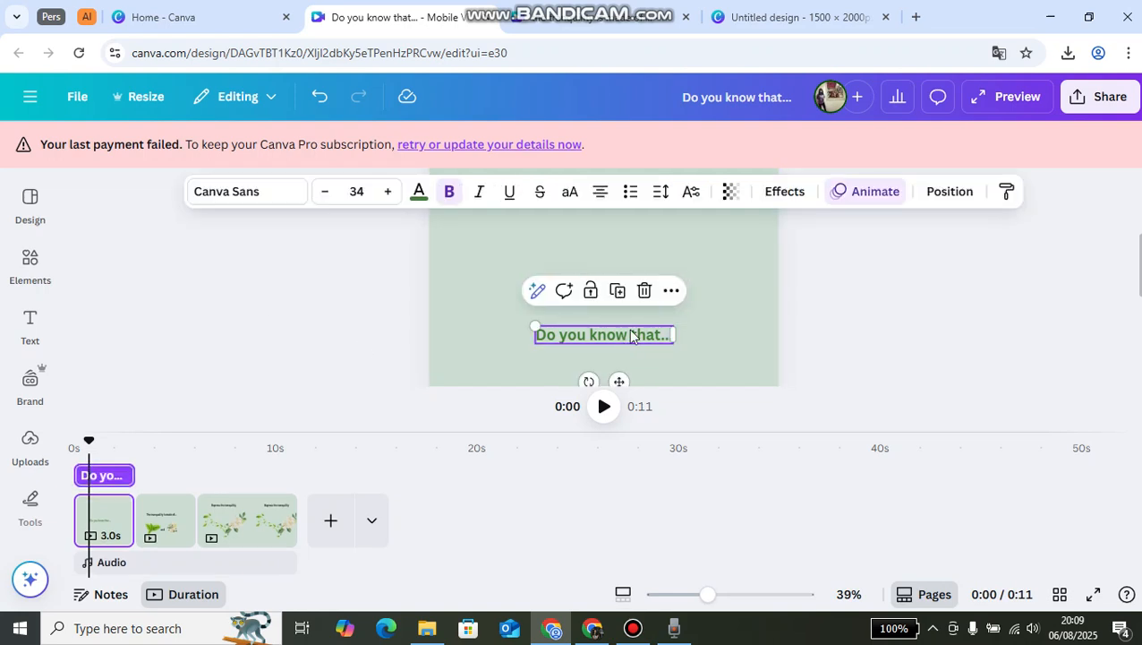
left_click(874, 192)
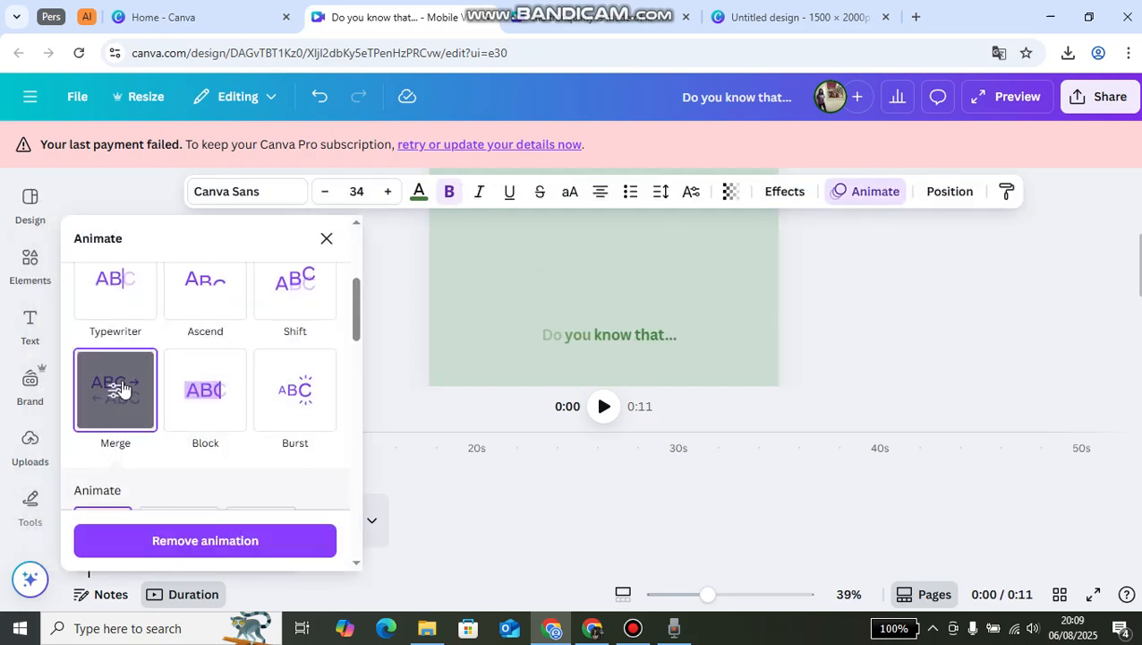
key("Escape")
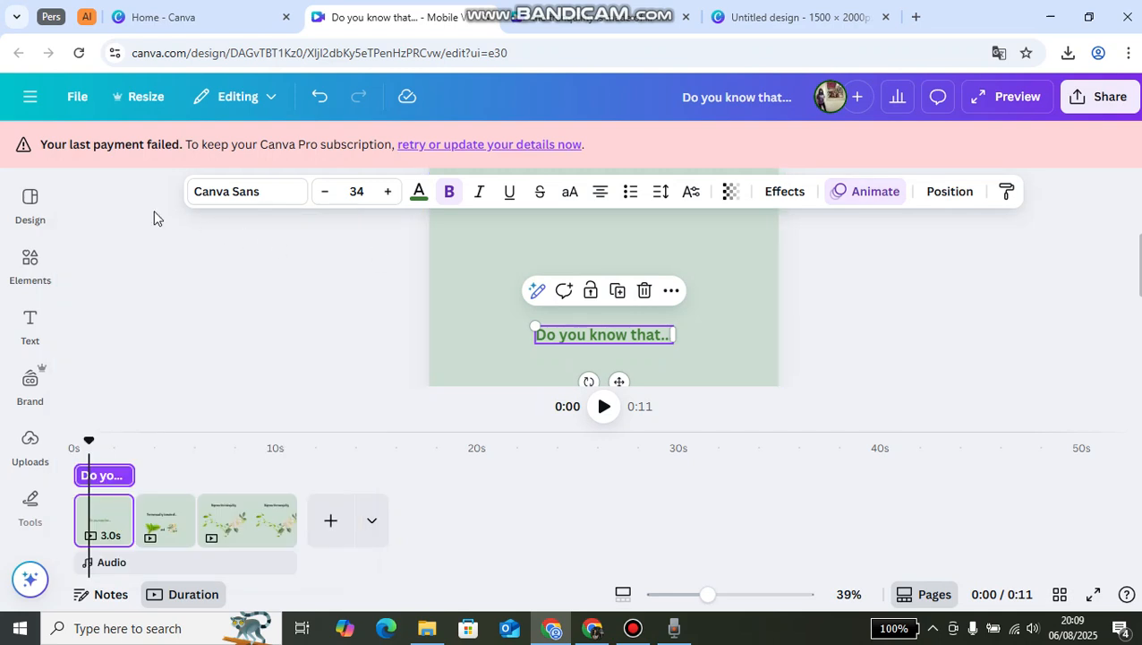
Apply the recently used green colour palette style to the first page.
left_click(32, 205)
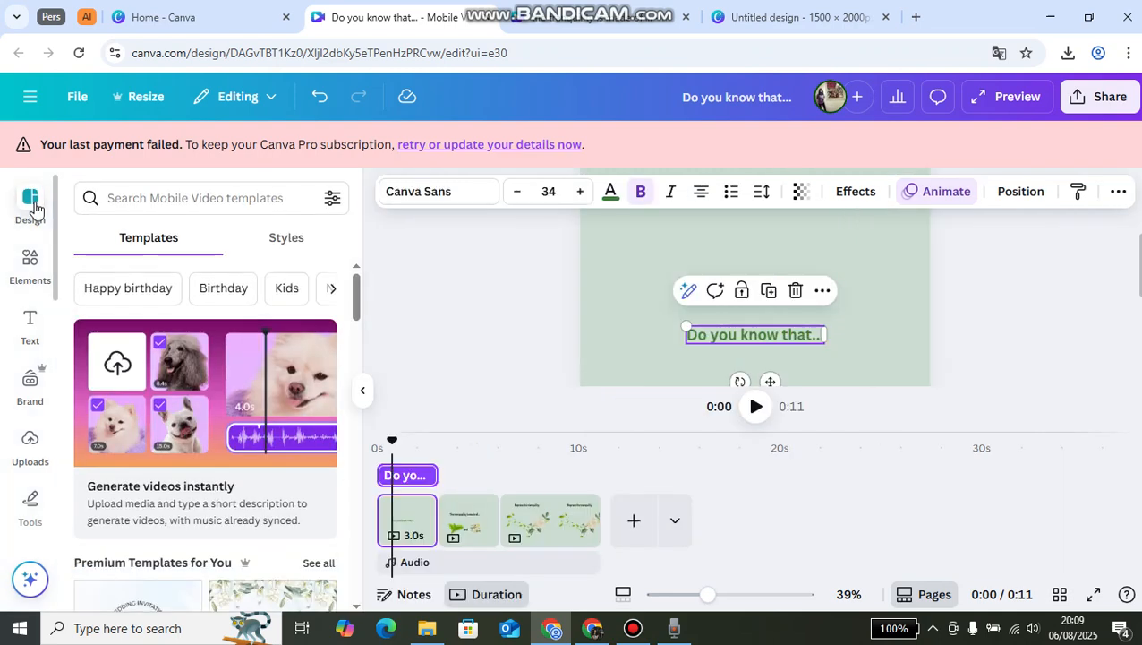
left_click(285, 238)
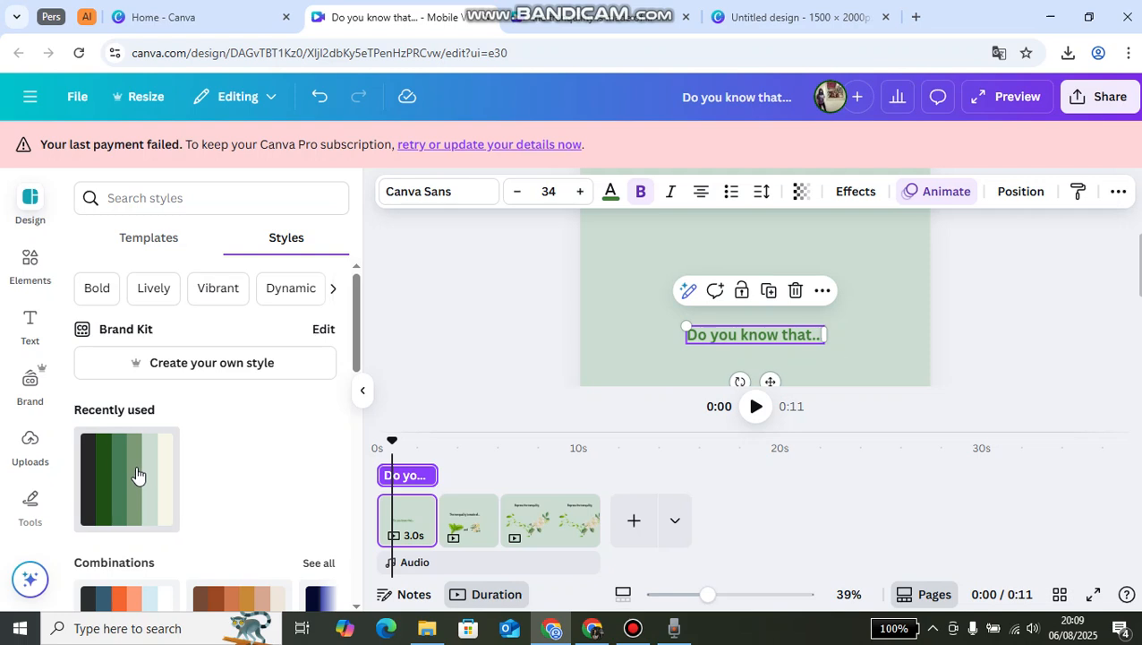
left_click(137, 474)
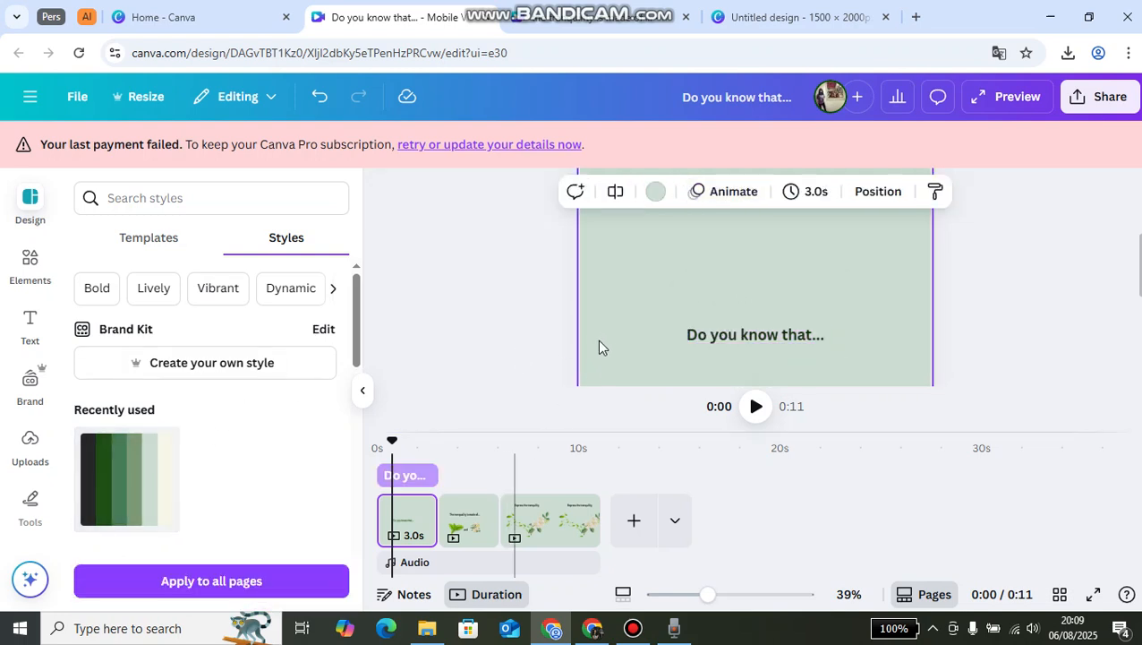
Check the perfume bottle image in the 1500 × 2000 px design, and return to the mobile video's first page with the elements library open.
left_click(794, 16)
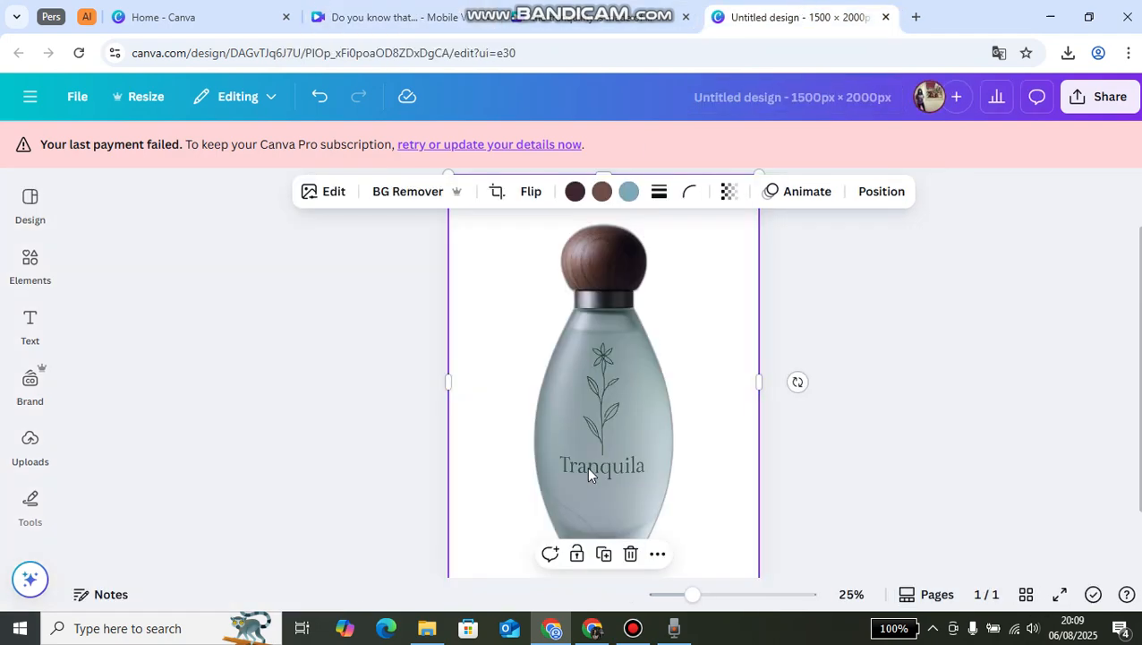
left_click(414, 16)
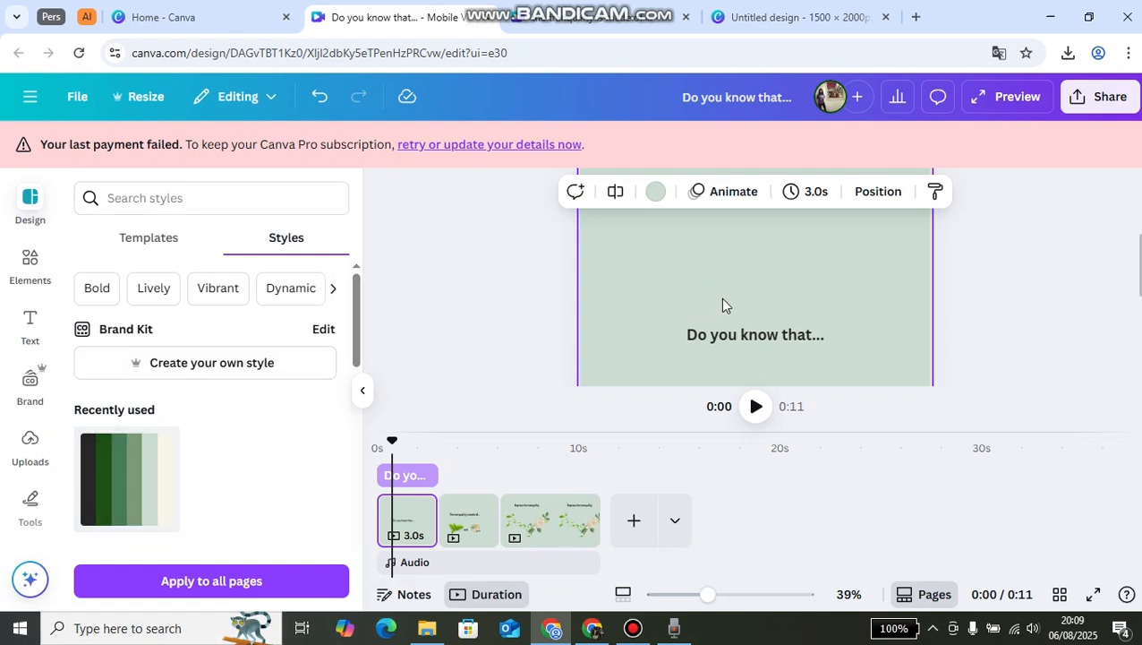
left_click(30, 261)
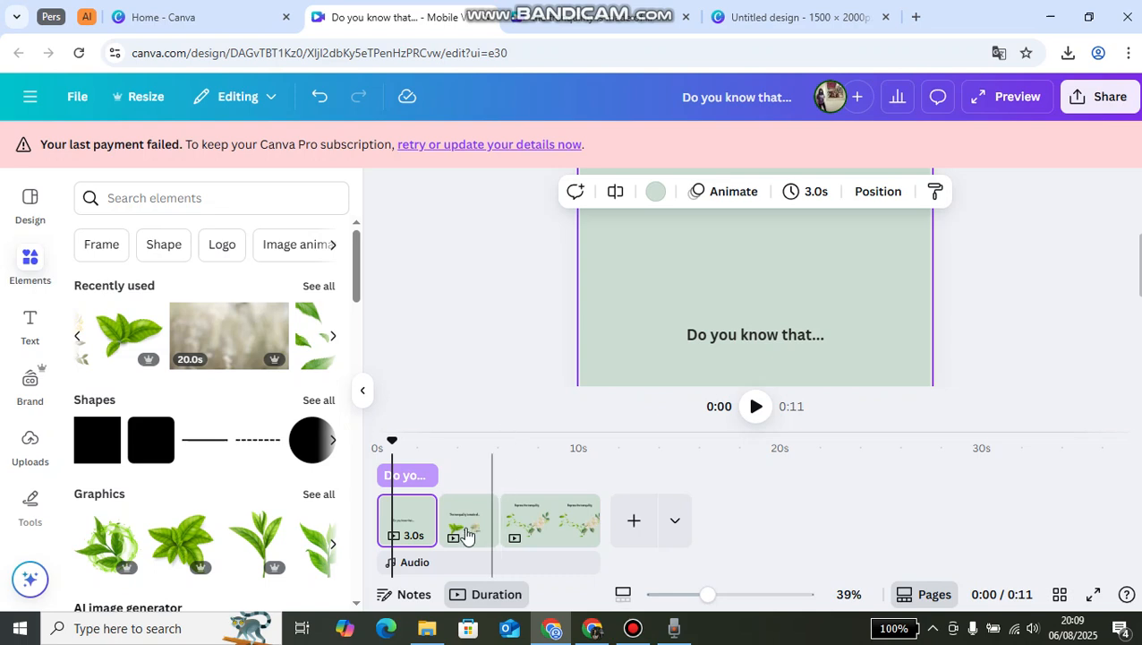
left_click(746, 337)
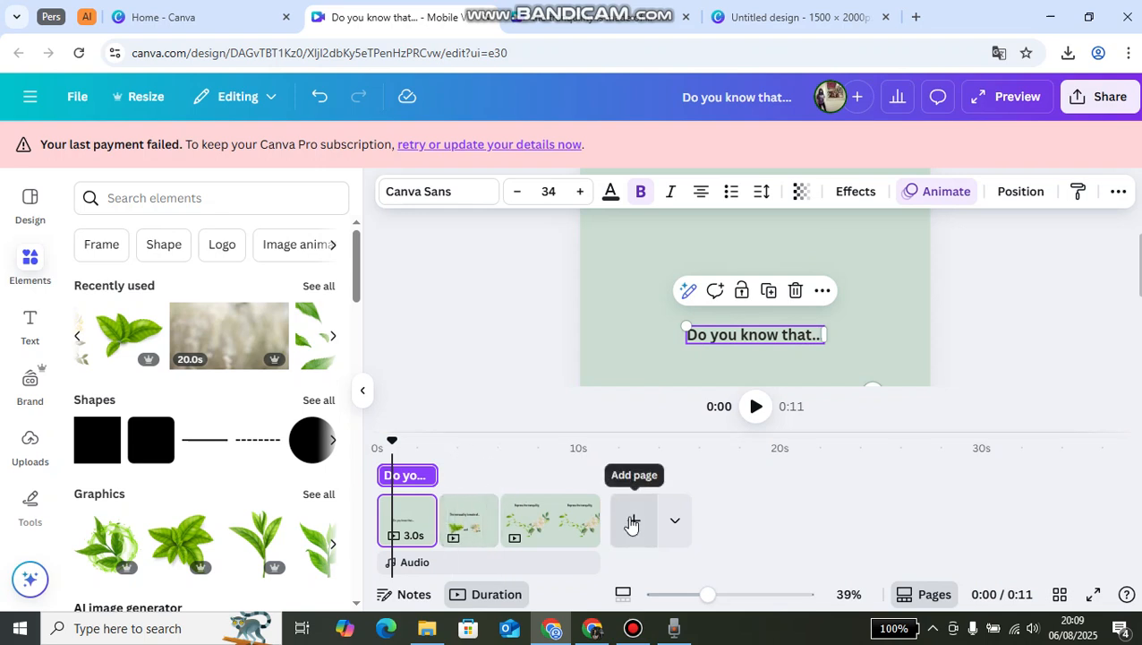
Examine the second page's heading and graphics, and check the recent searches in the elements library.
left_click(467, 515)
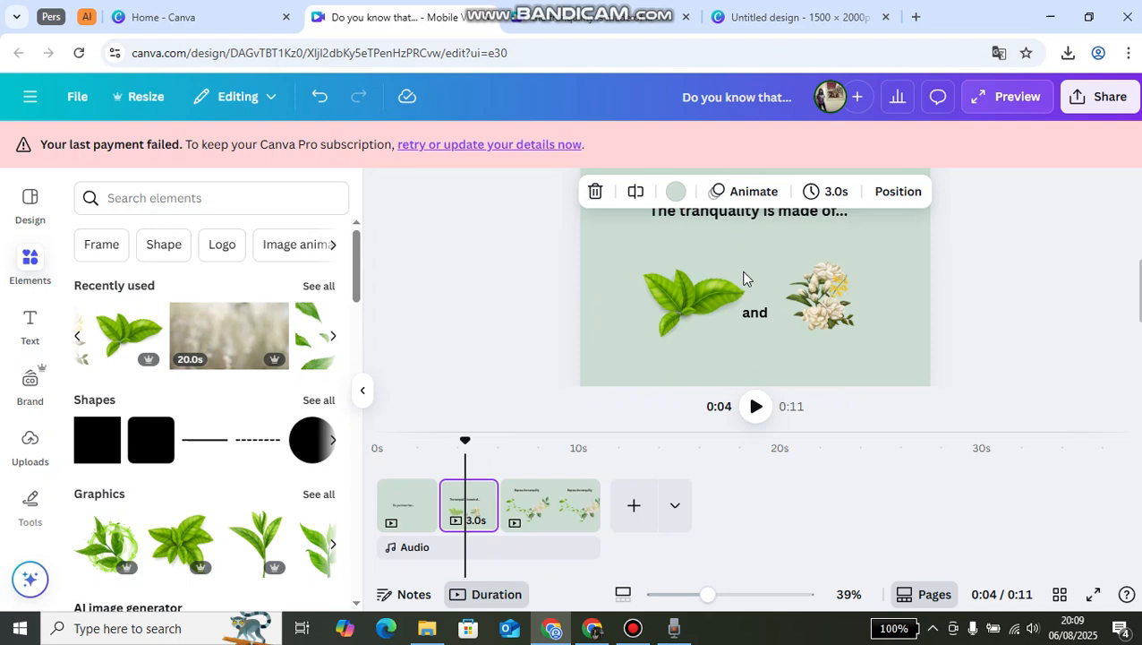
left_click(758, 300)
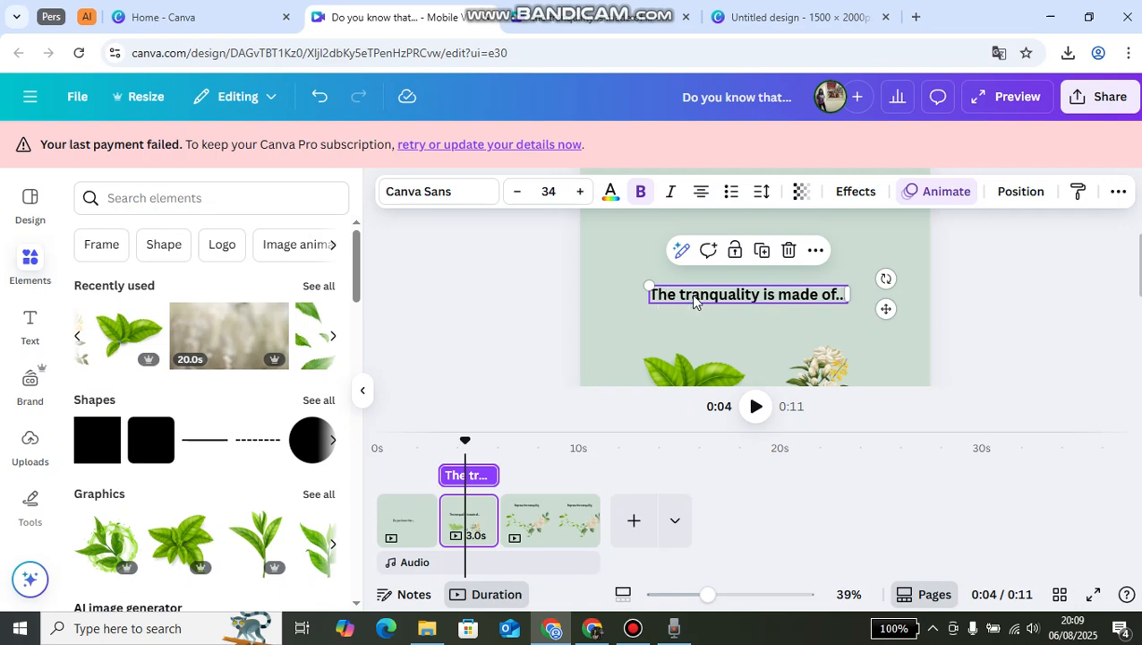
key("BackSpace")
scroll(716, 367, "down", 1)
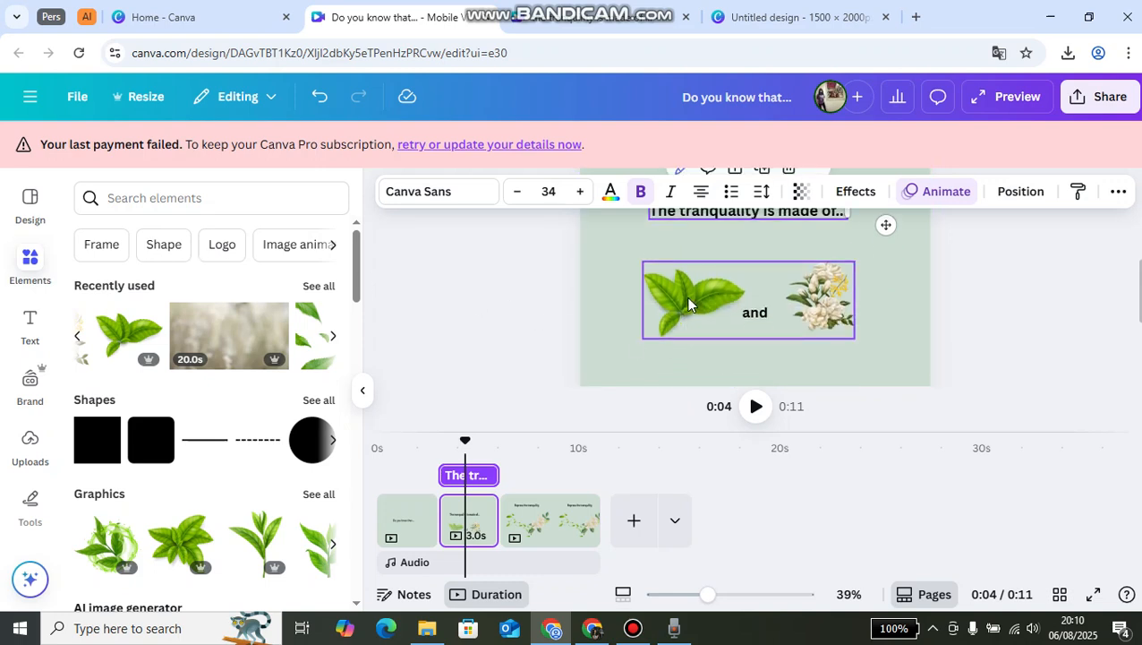
left_click(216, 189)
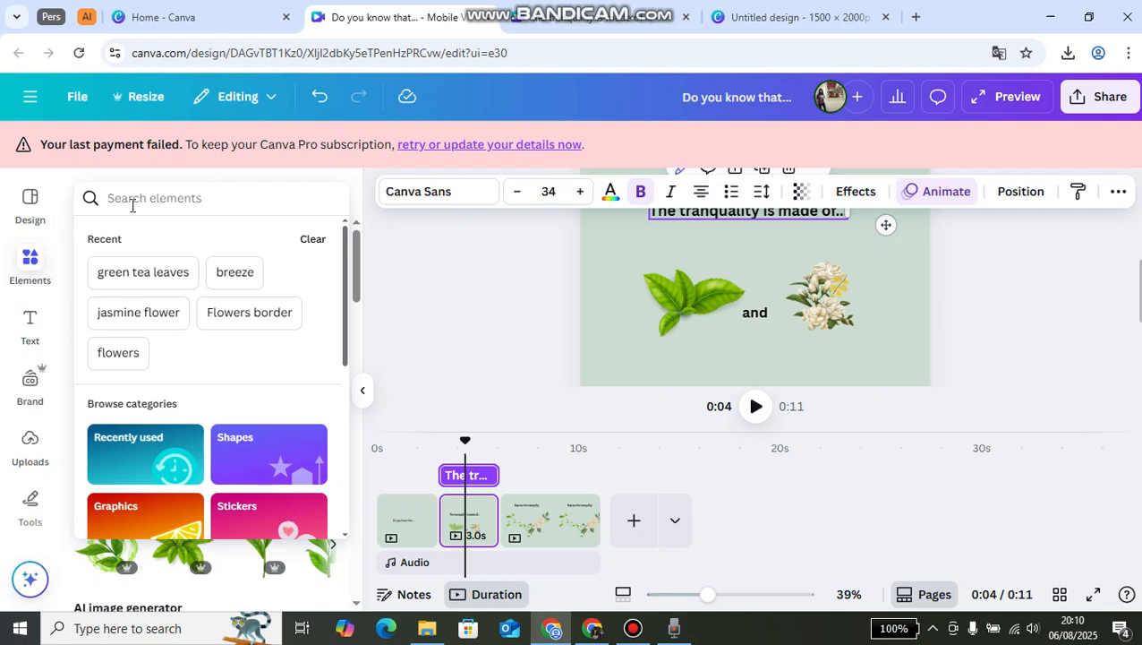
key("Escape")
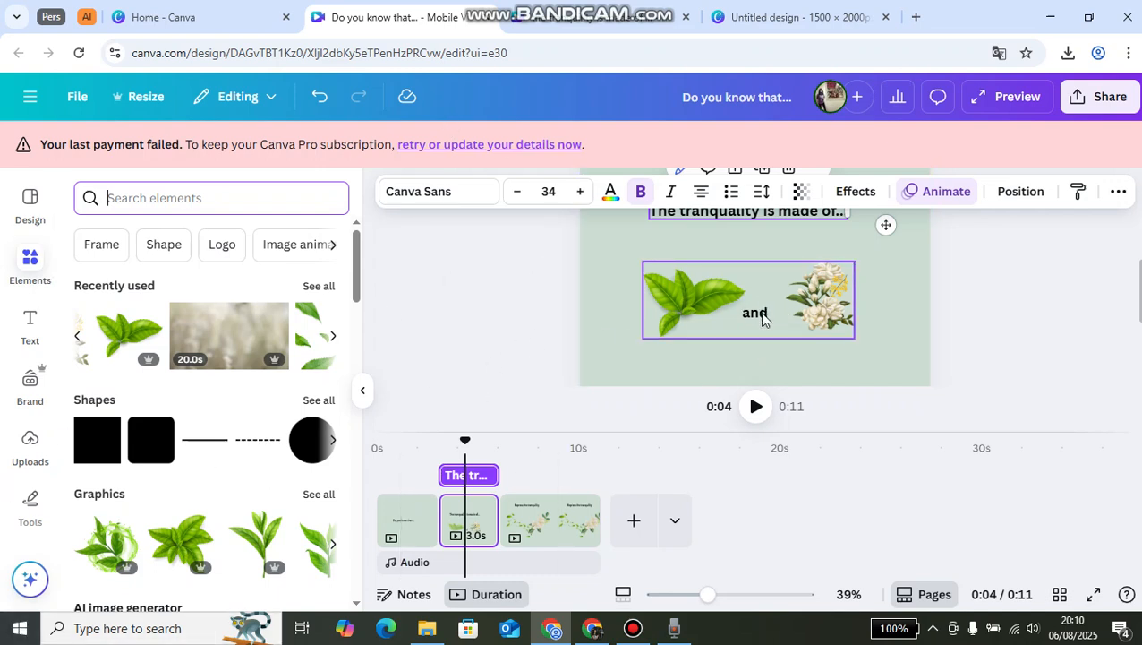
Select the flower graphic on the second page and search the elements library for "jasmine flower".
left_click(829, 300)
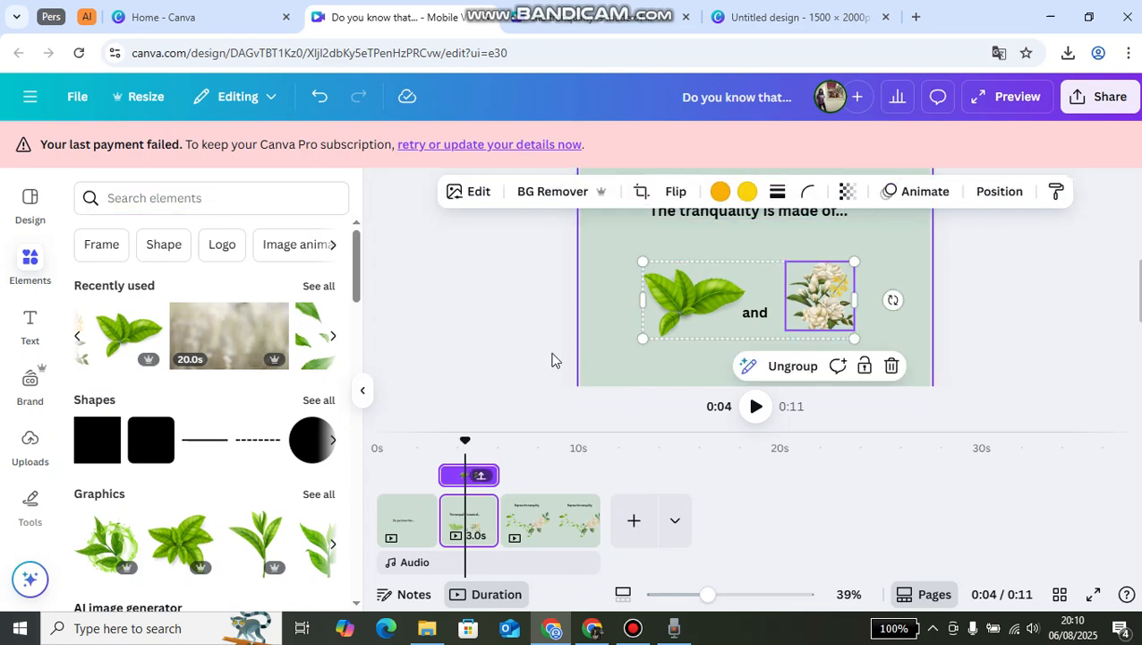
left_click(304, 198)
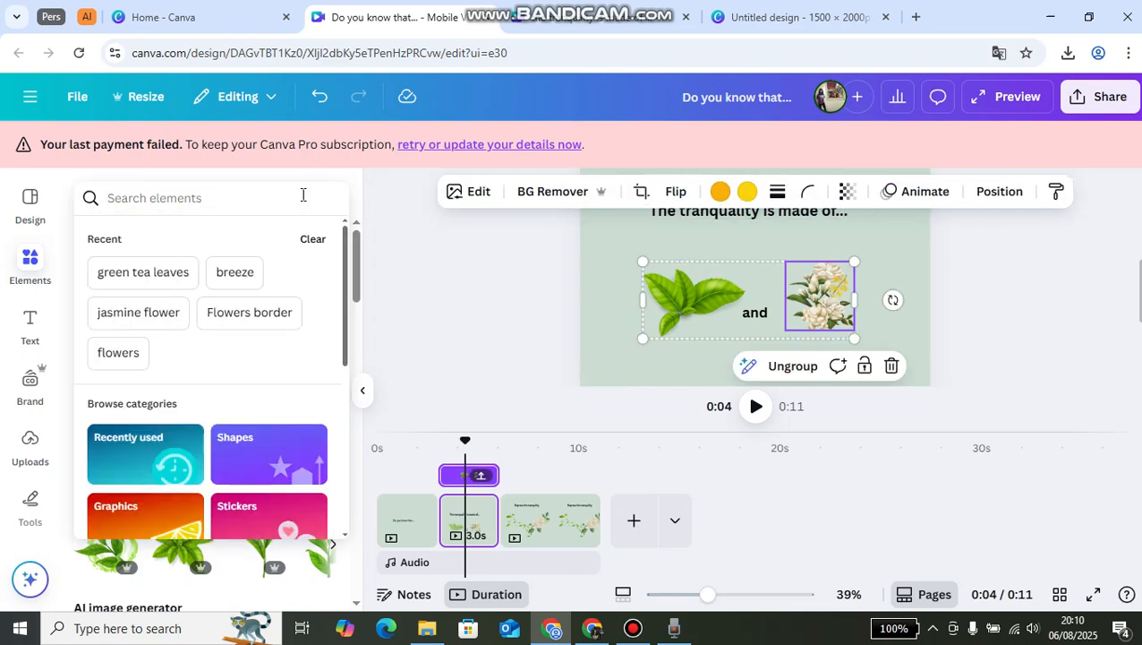
left_click(154, 312)
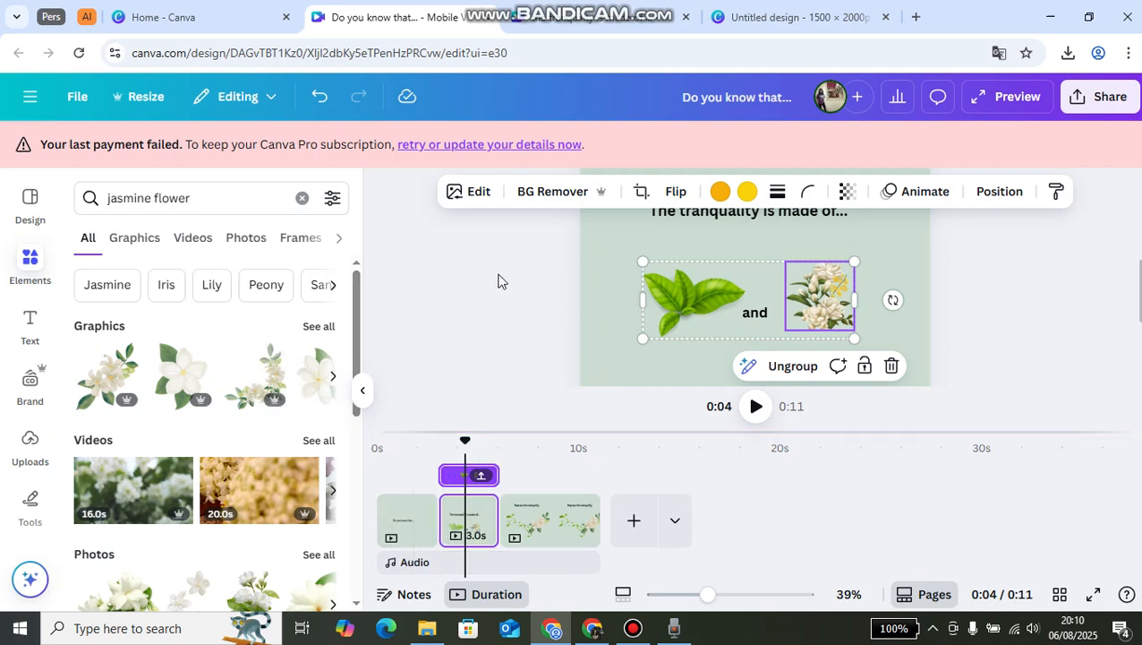
left_click(461, 313)
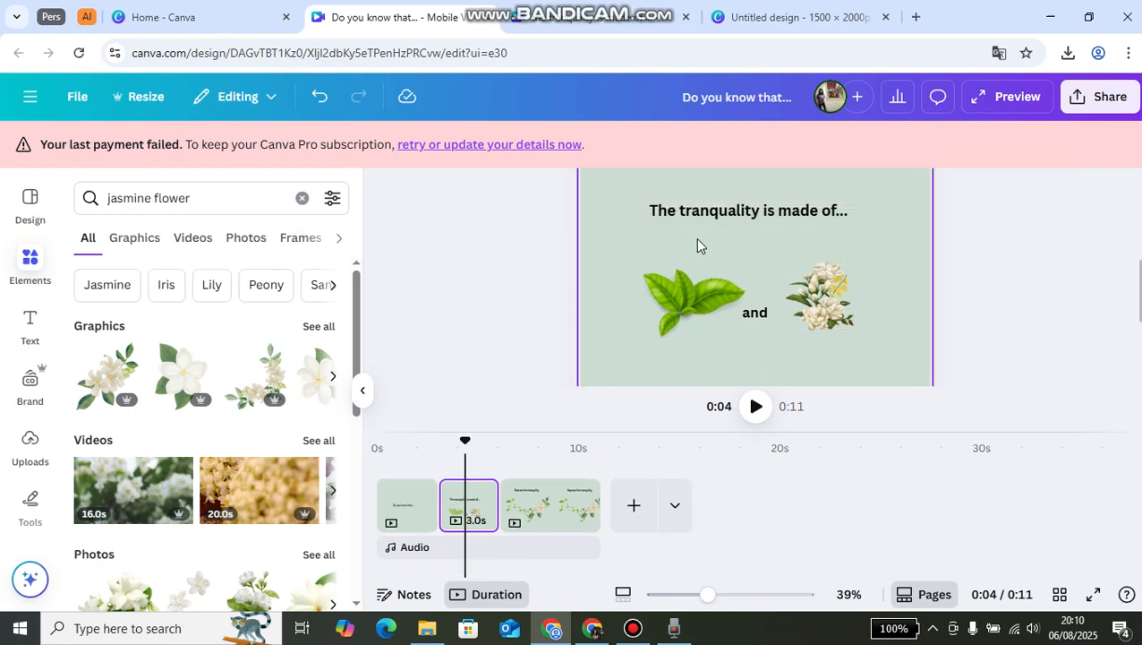
Inspect the animation options of the "The tranquality is made of..." heading on the second page.
left_click(743, 215)
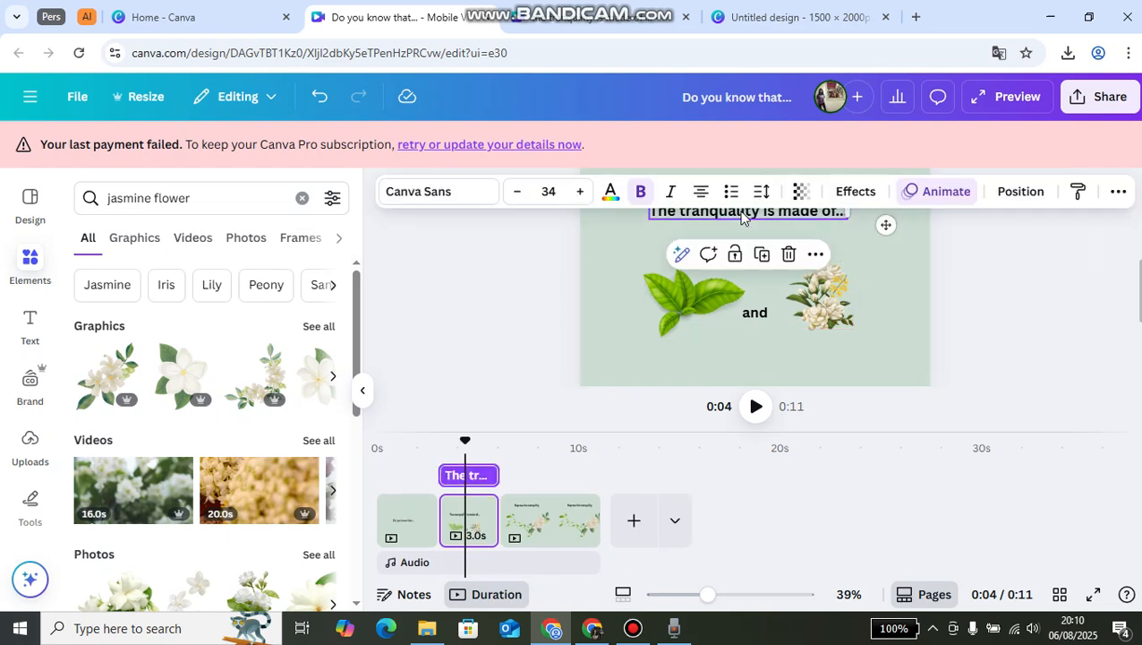
left_click(931, 195)
scroll(193, 415, "down", 2)
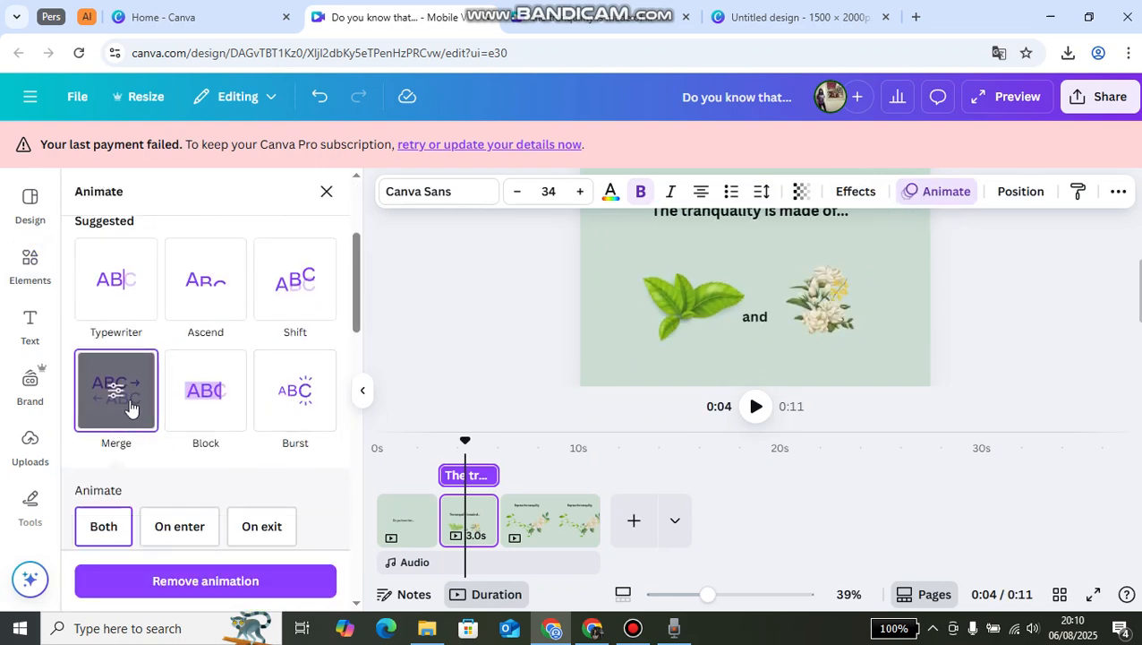
Inspect the animation options available for the grouped leaf, "and" and flower elements on the second page.
left_click(722, 322)
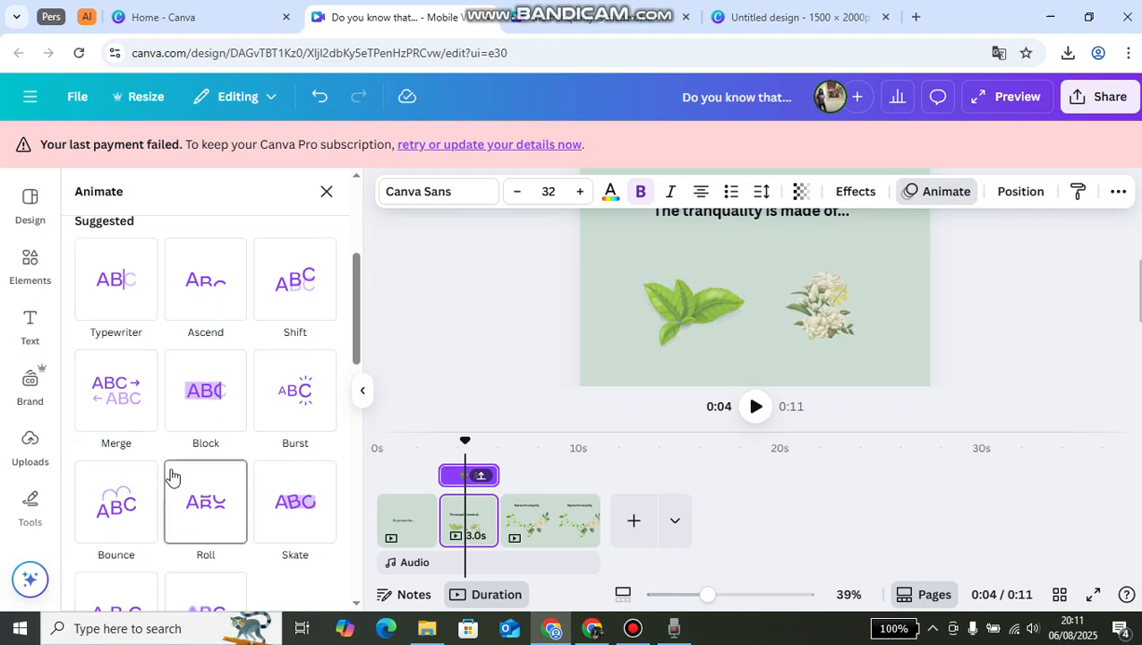
scroll(234, 445, "up", 3)
scroll(235, 445, "down", 7)
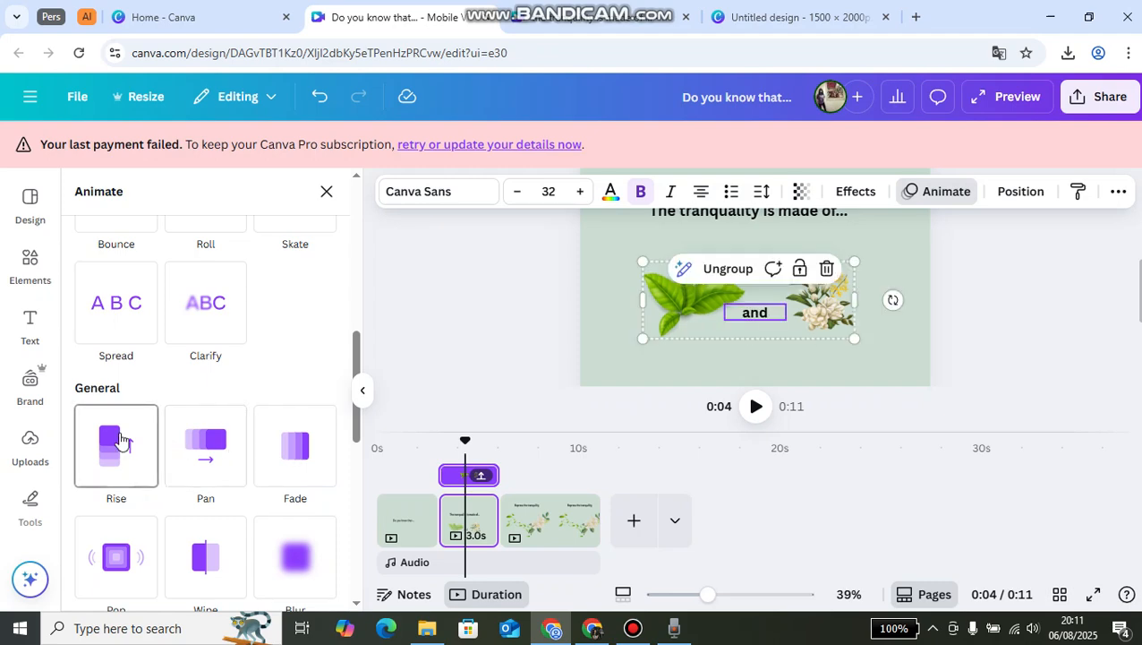
left_click(529, 319)
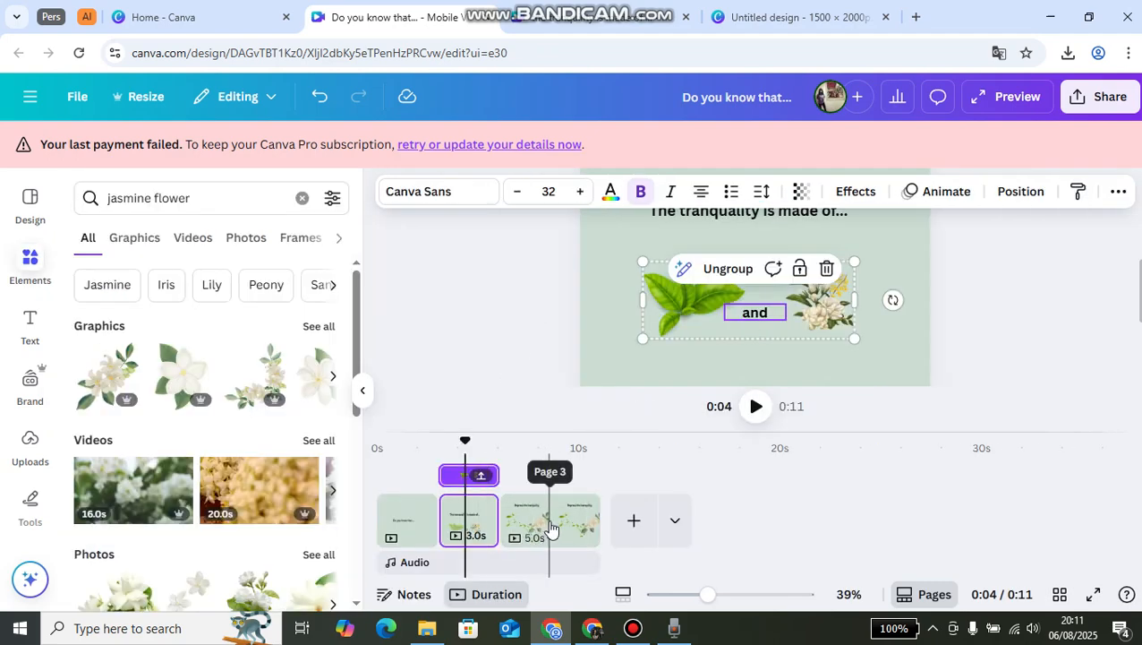
Examine the third page and its grouped blowing-leaves and jasmine flower graphics.
left_click(550, 529)
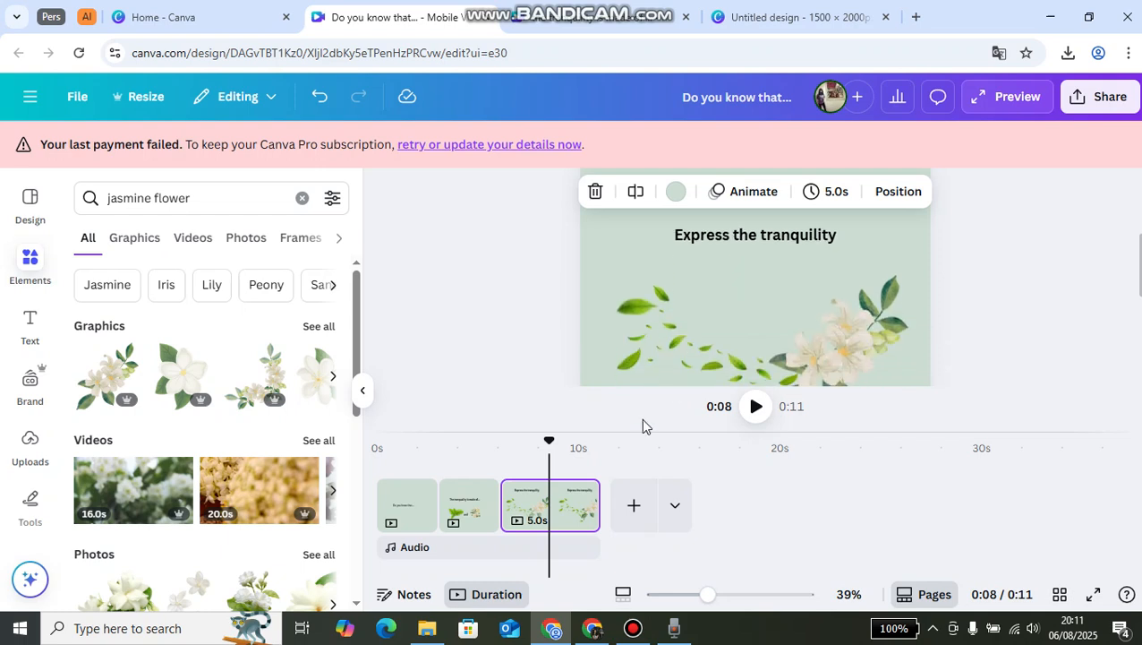
left_click(799, 291)
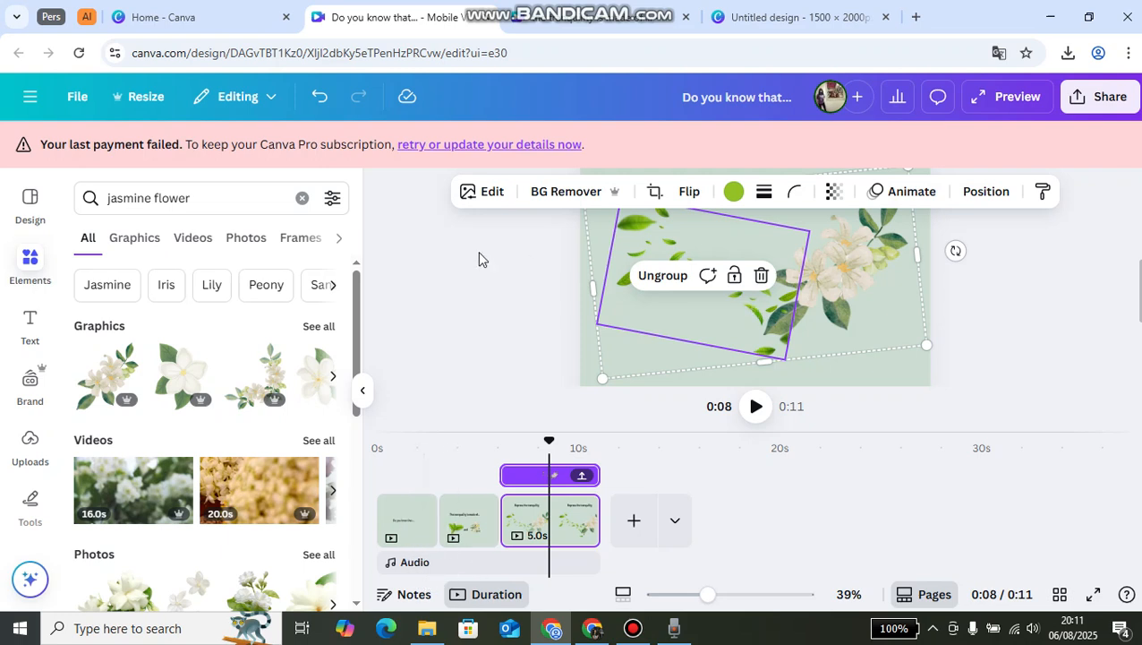
scroll(479, 258, "up", 2)
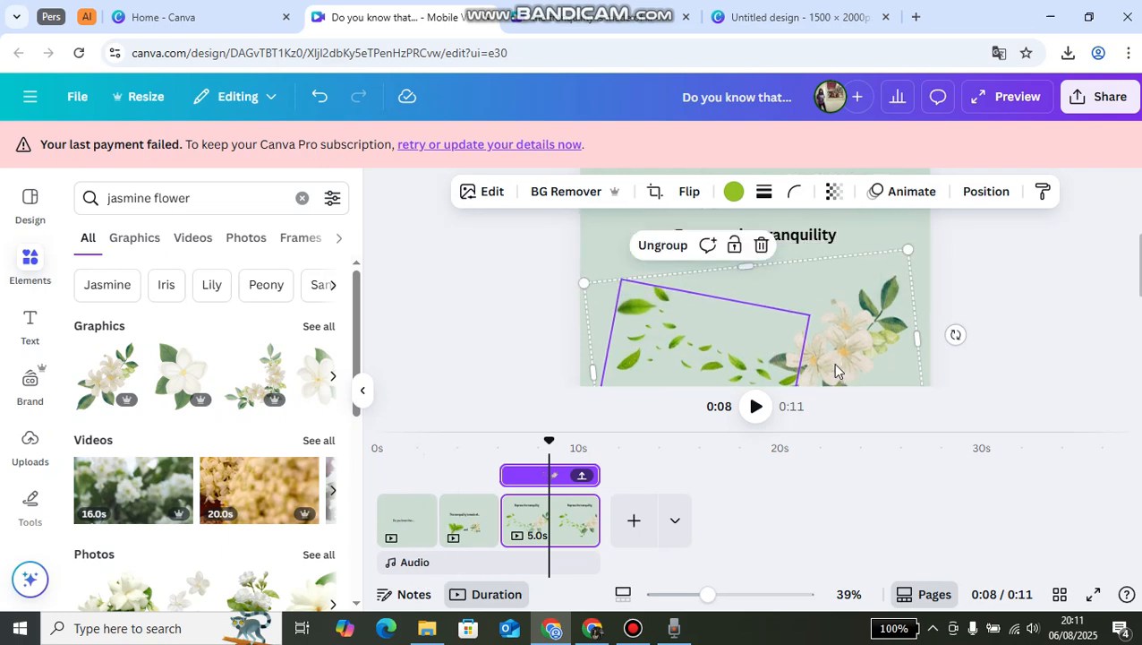
left_click(543, 282)
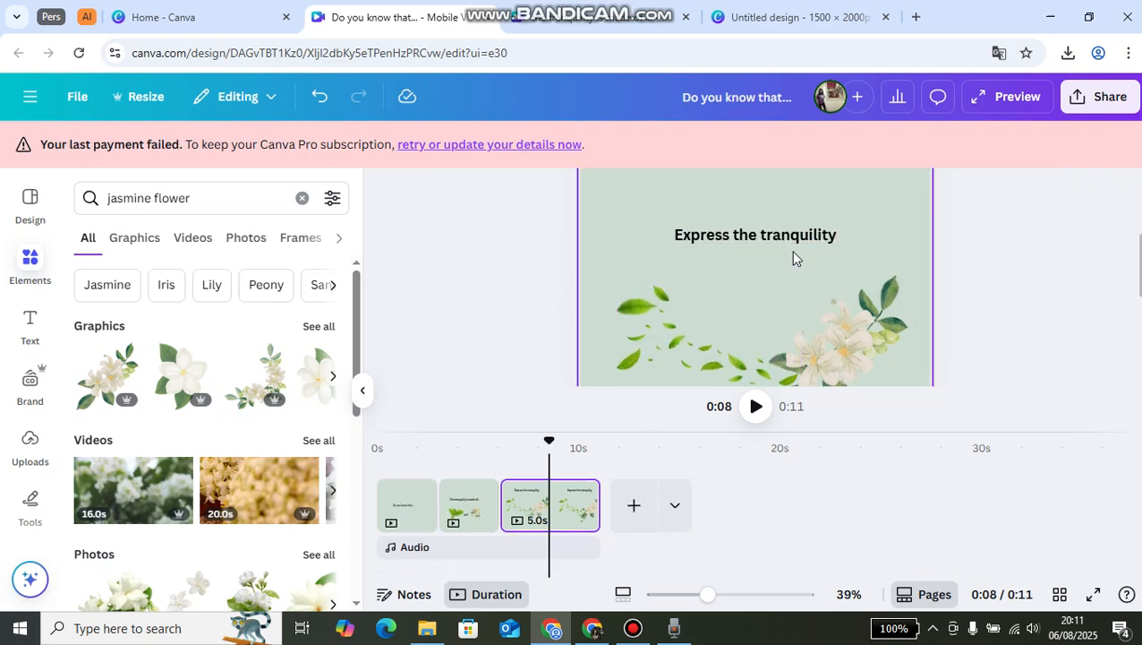
Apply the Merge text animation to the "Express the tranquility" heading on the third page.
left_click(788, 238)
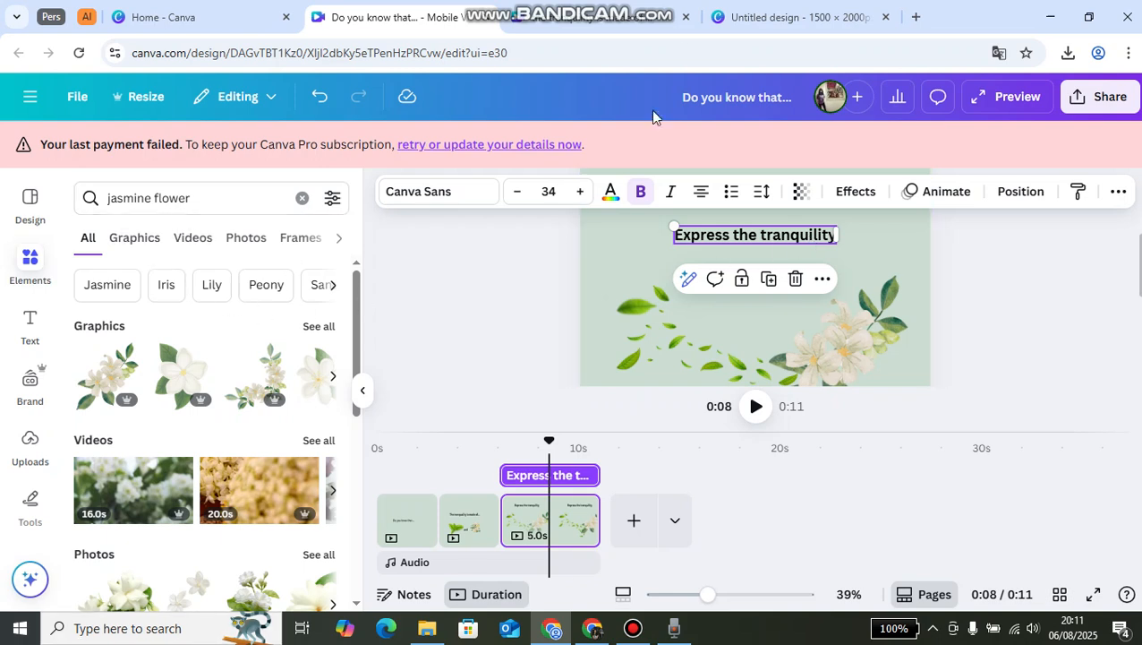
left_click(931, 191)
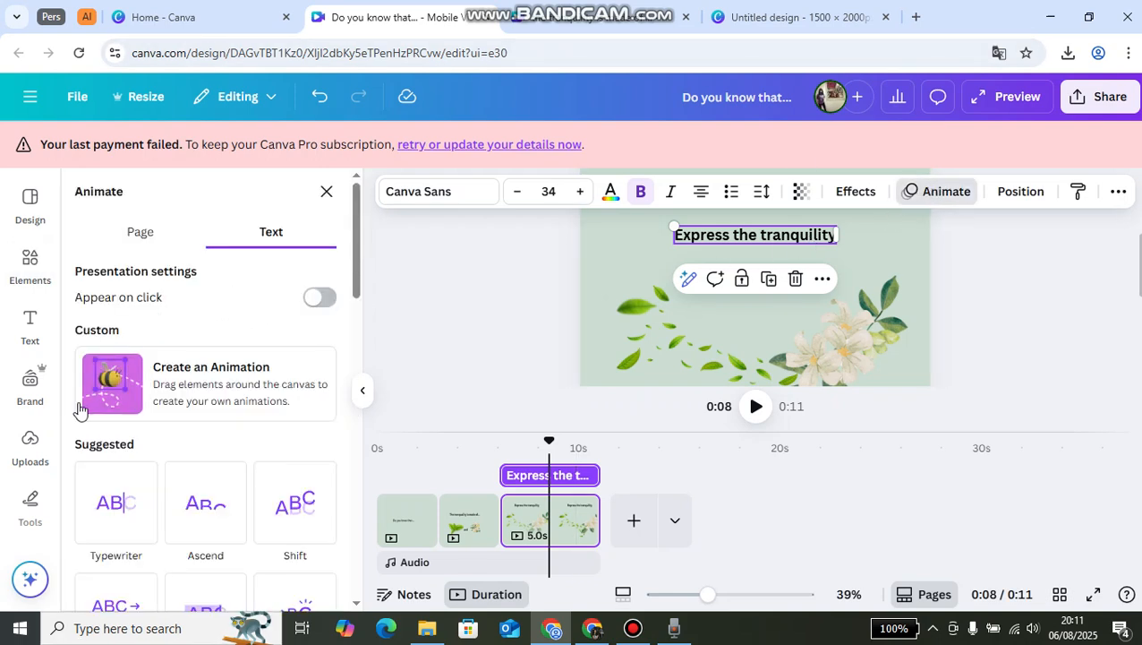
scroll(145, 461, "down", 3)
left_click(146, 360)
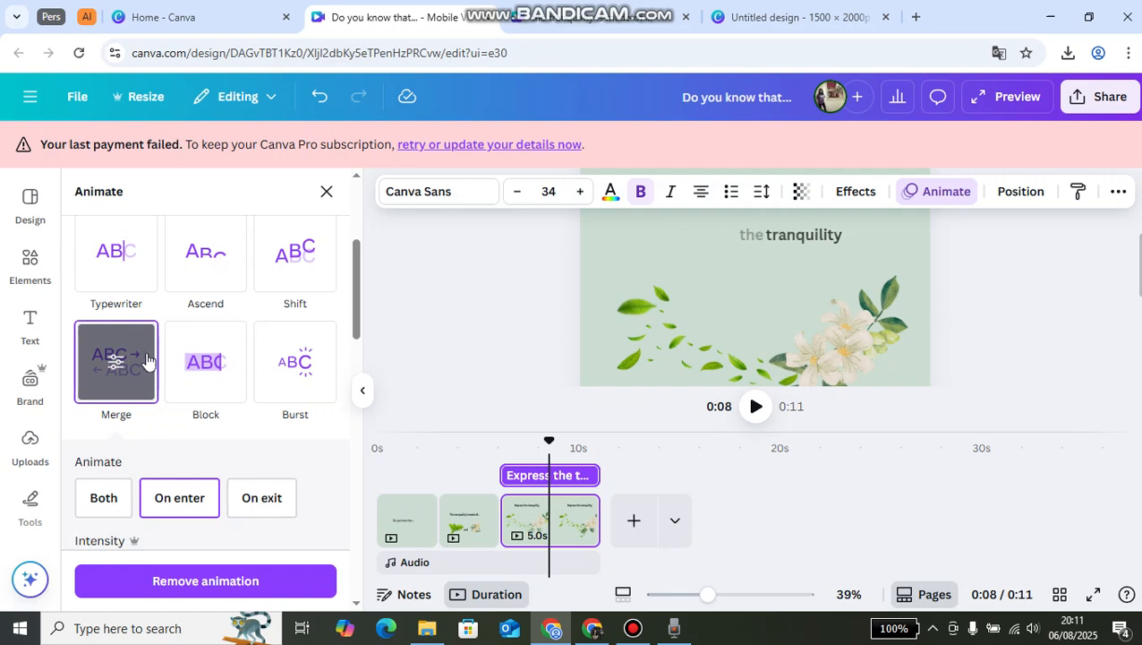
Apply the Rise animation to the whole leaves-and-flower group on the third page.
left_click(665, 348)
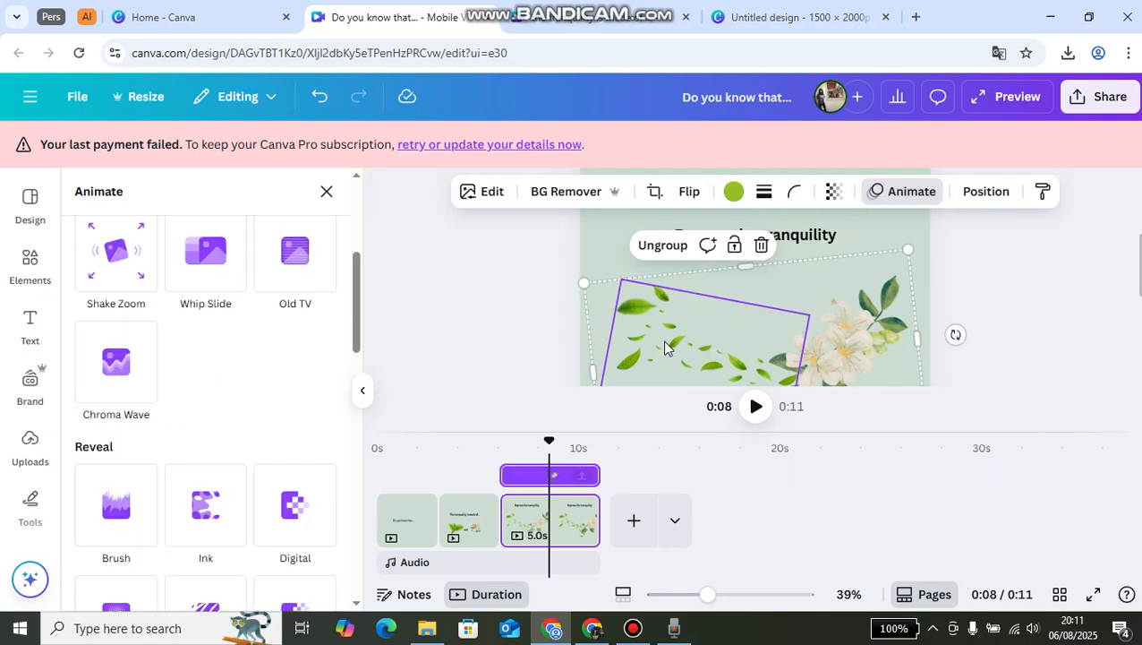
left_click(904, 190)
left_click(959, 259)
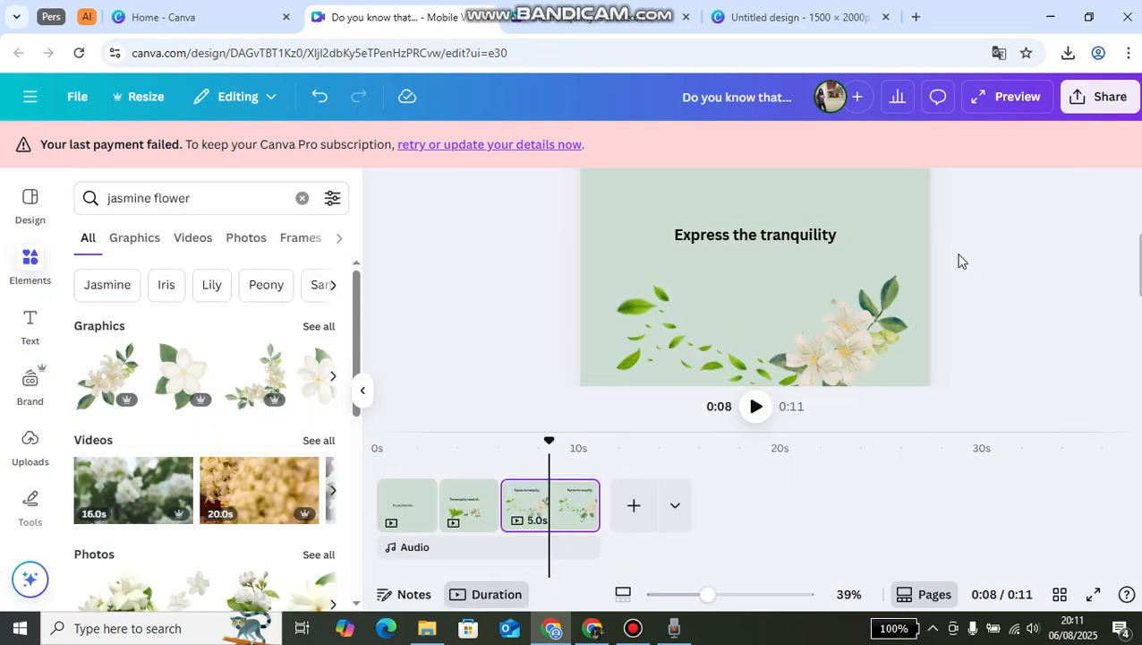
left_click(895, 271)
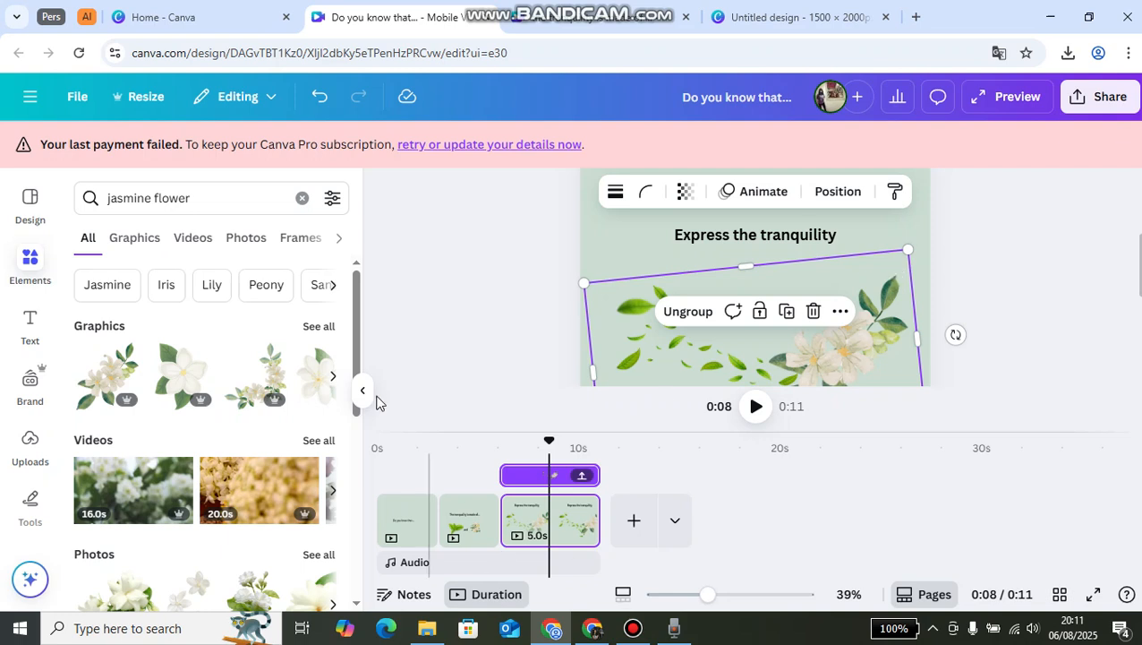
left_click(742, 193)
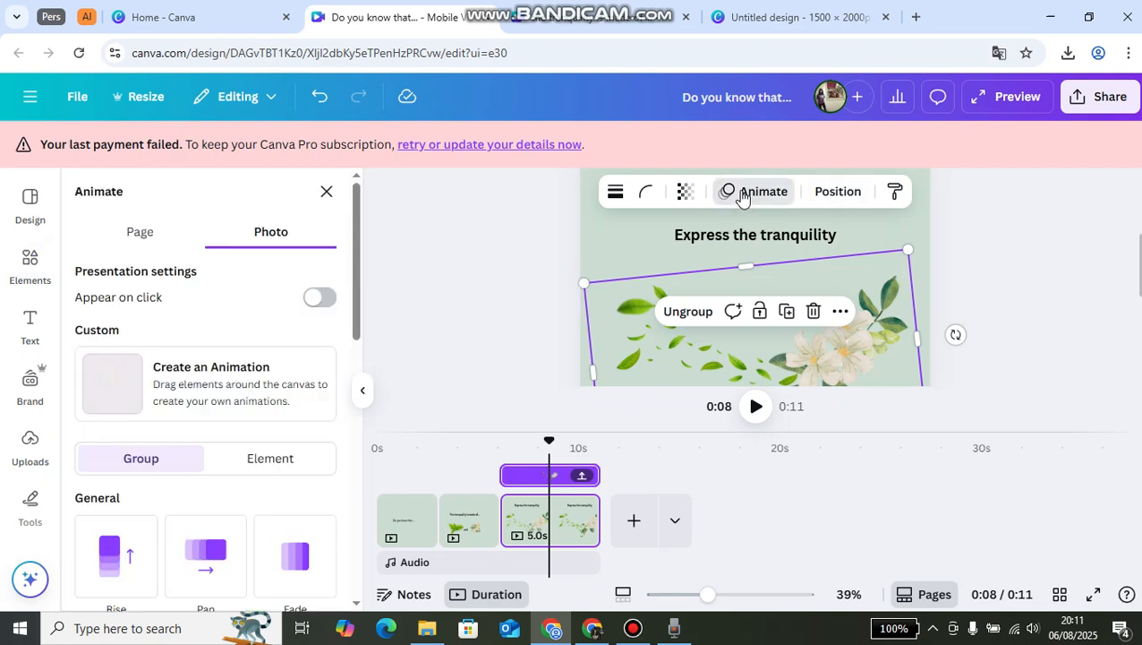
scroll(116, 465, "down", 1)
left_click(104, 479)
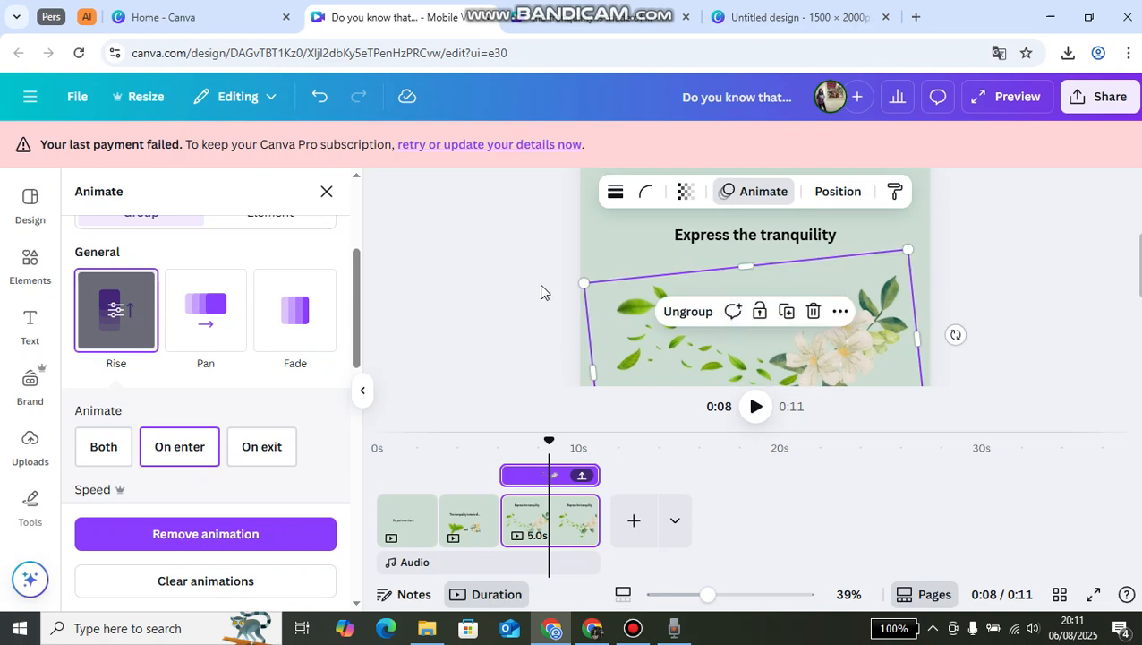
Shorten the third page's duration to 3.1 seconds in the timeline.
left_click(558, 526)
left_click_drag(600, 521, 555, 515)
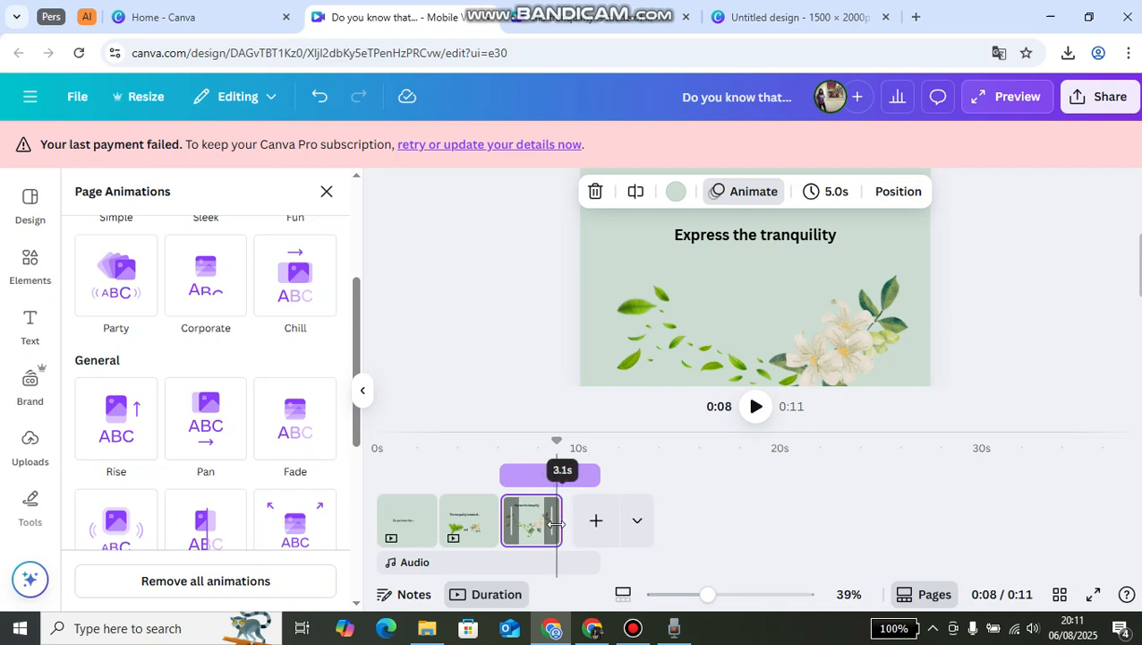
left_click_drag(556, 524, 561, 524)
left_click(380, 282)
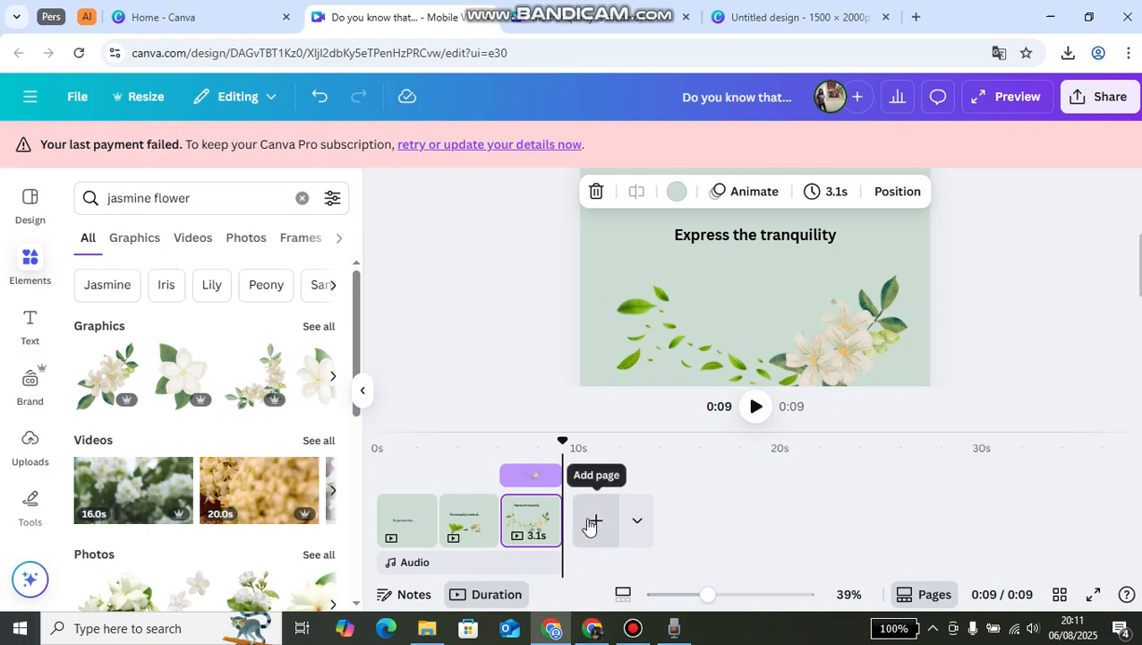
Add a blank fourth page and search the elements library for "breeze".
left_click(591, 522)
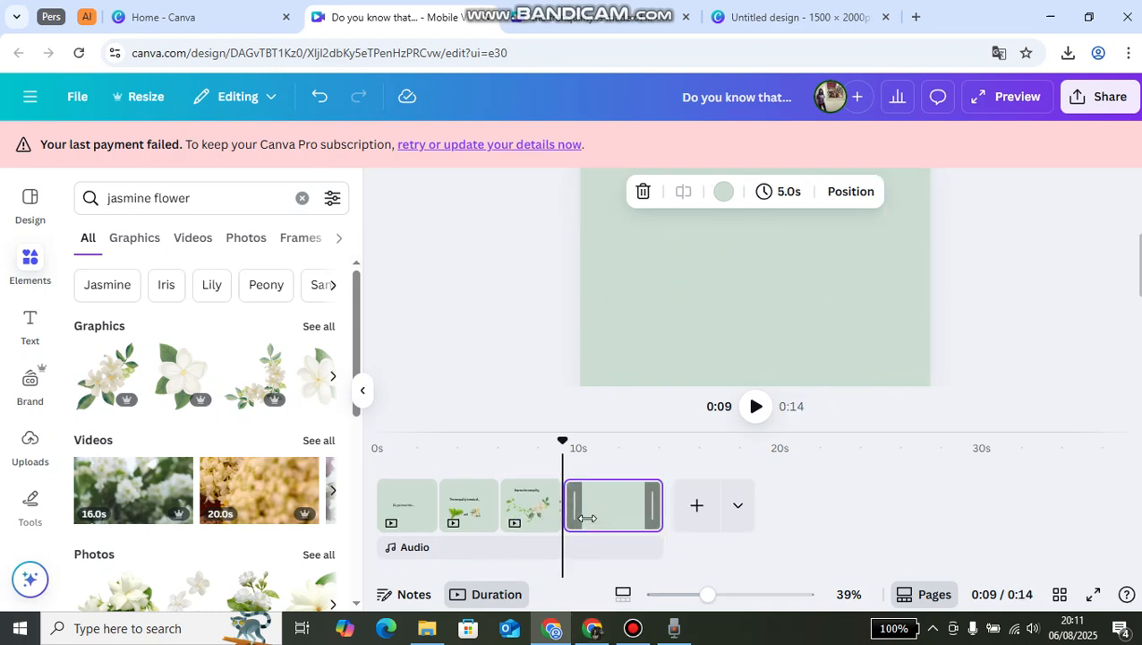
left_click(302, 199)
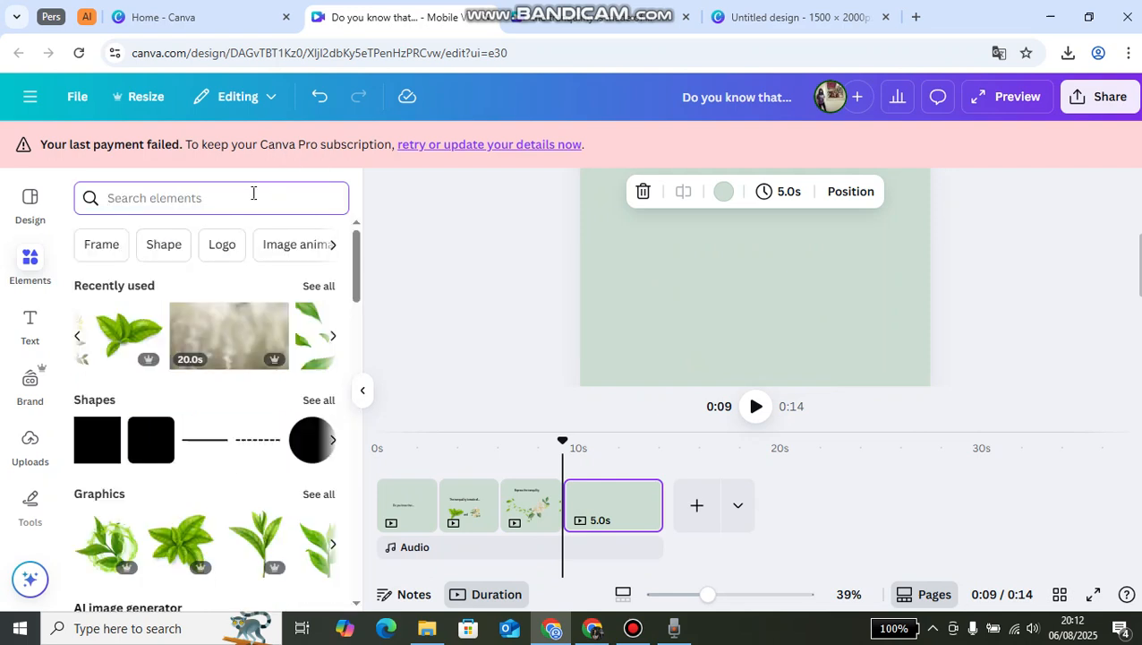
type("b")
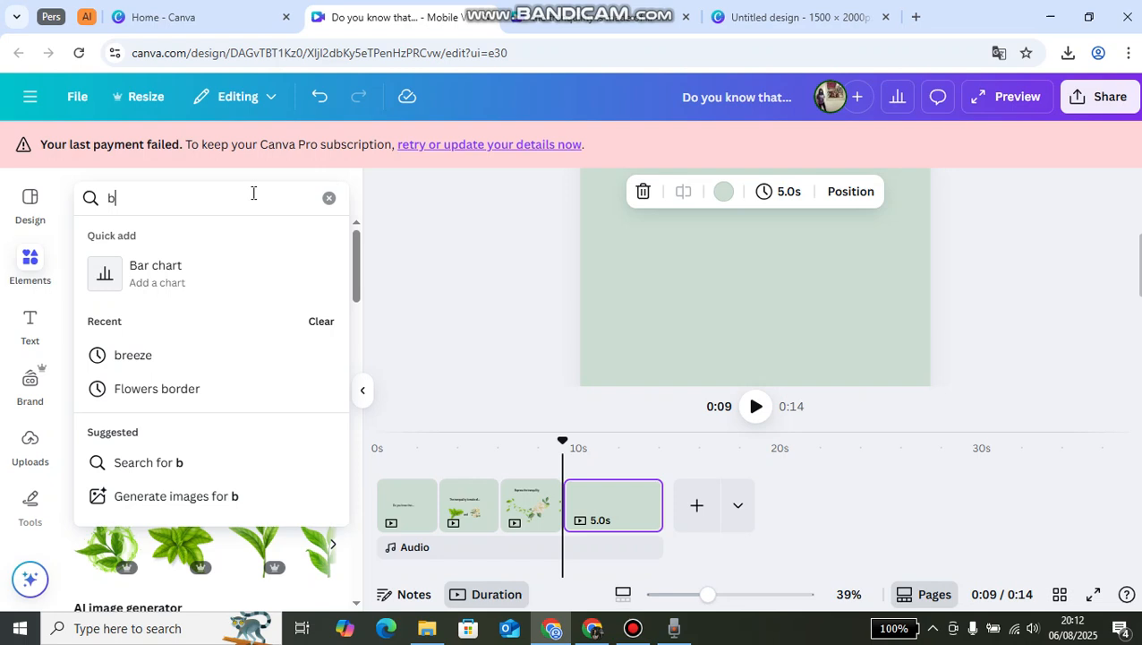
type("reez")
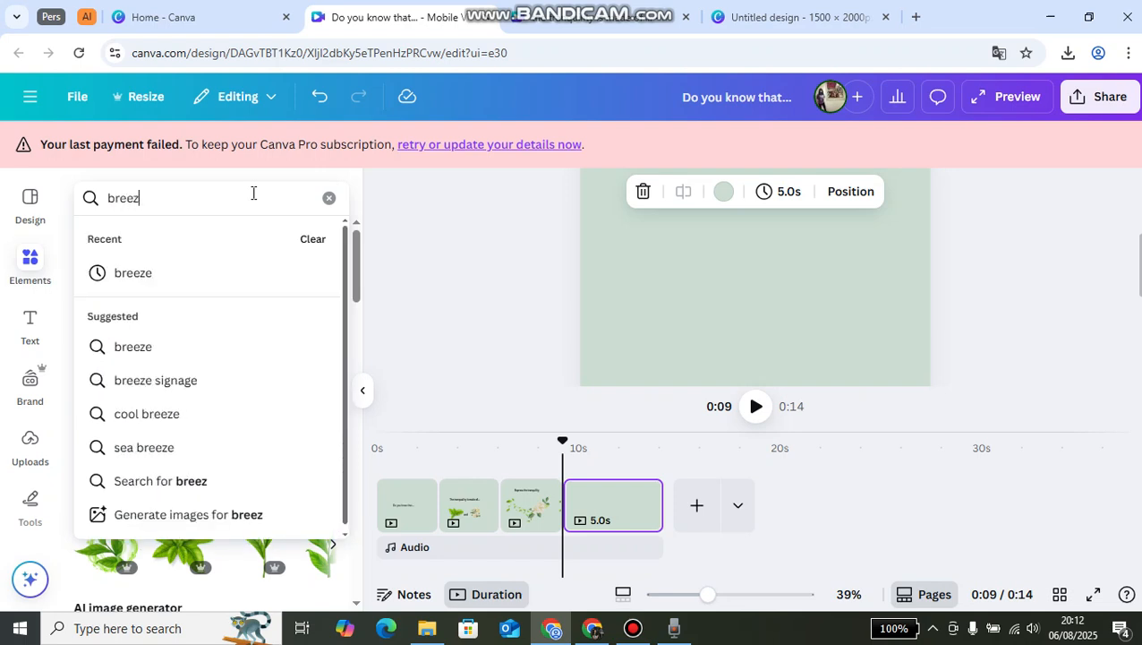
left_click(207, 273)
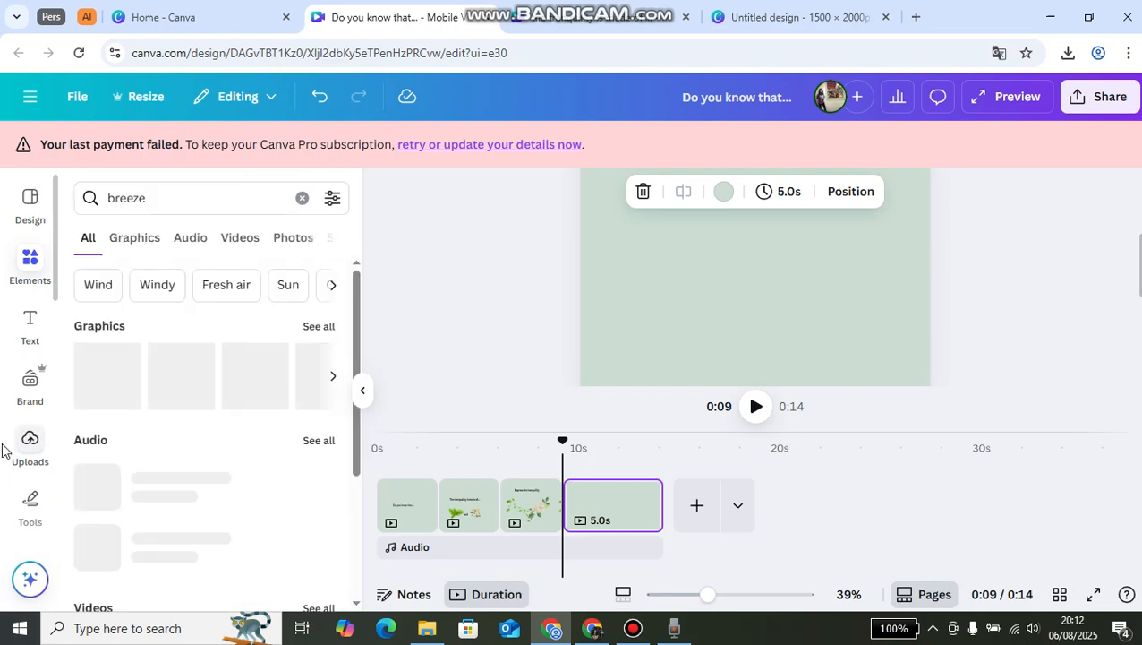
Browse the suggested videos for "breeze" to the end of the row and open the complete video results.
scroll(124, 434, "down", 3)
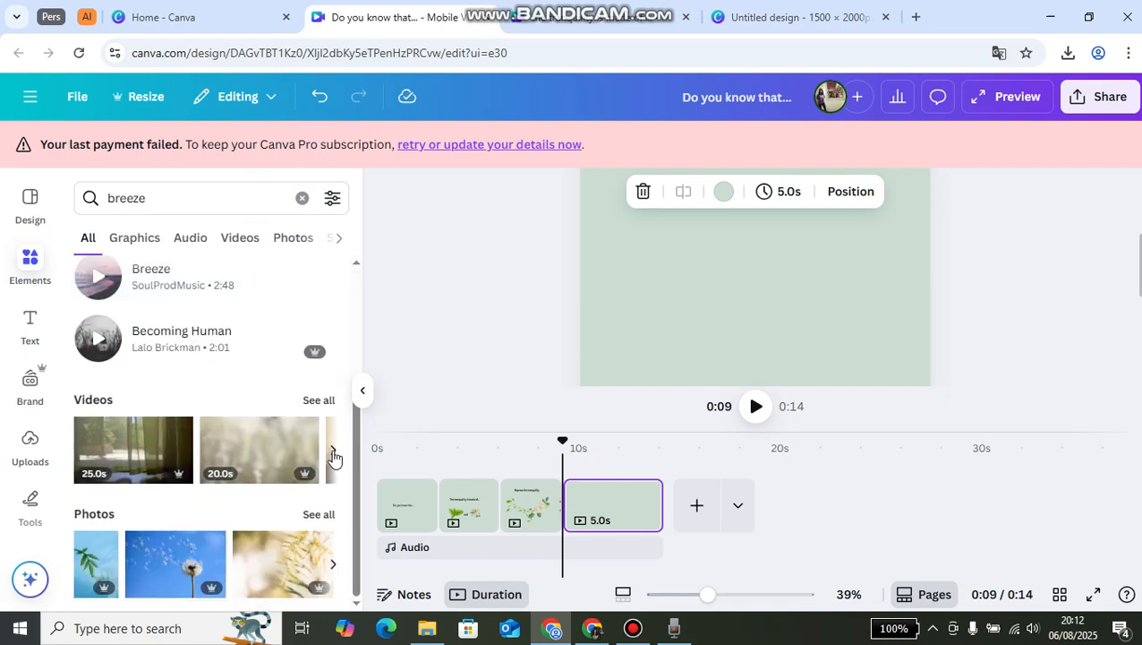
left_click(333, 452)
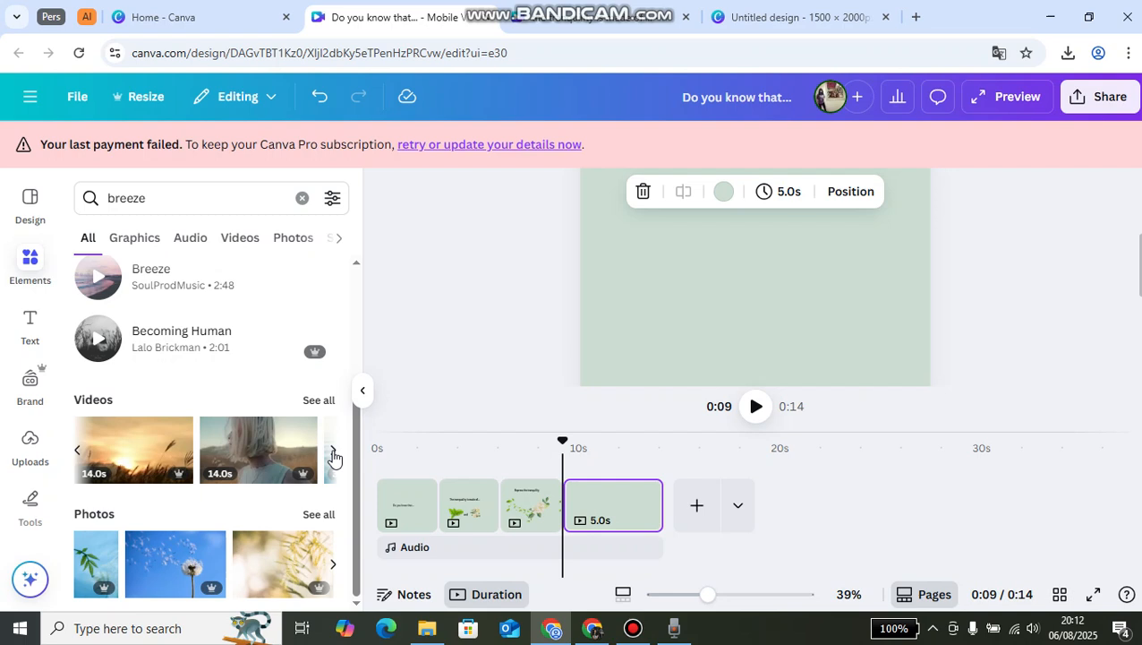
left_click(333, 451)
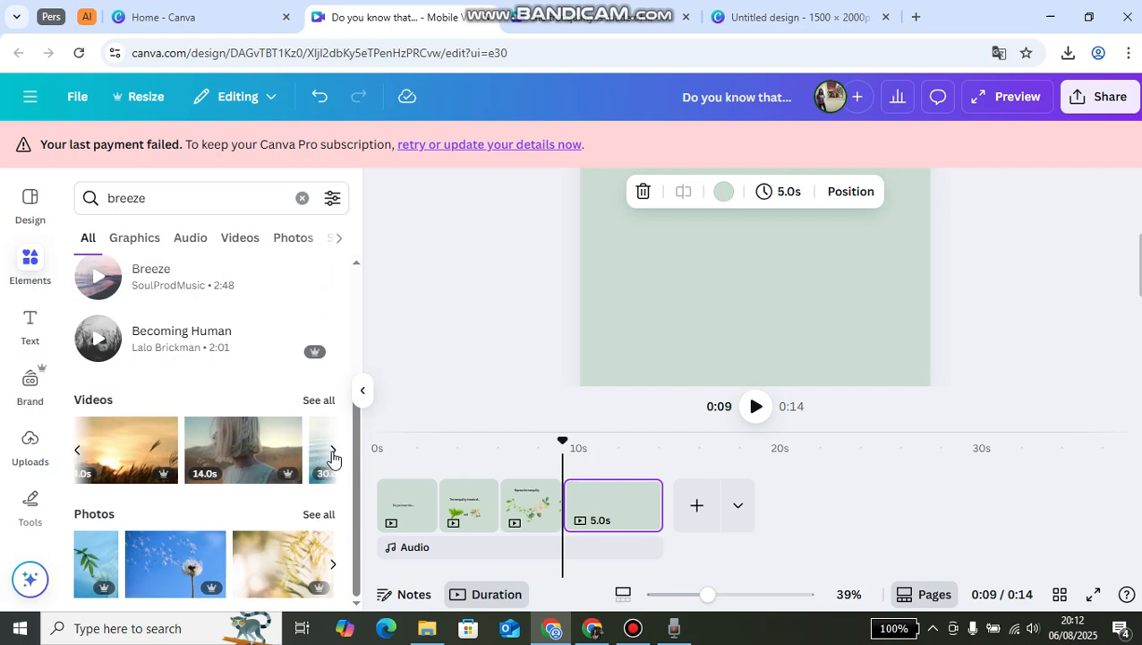
left_click(333, 451)
left_click(333, 453)
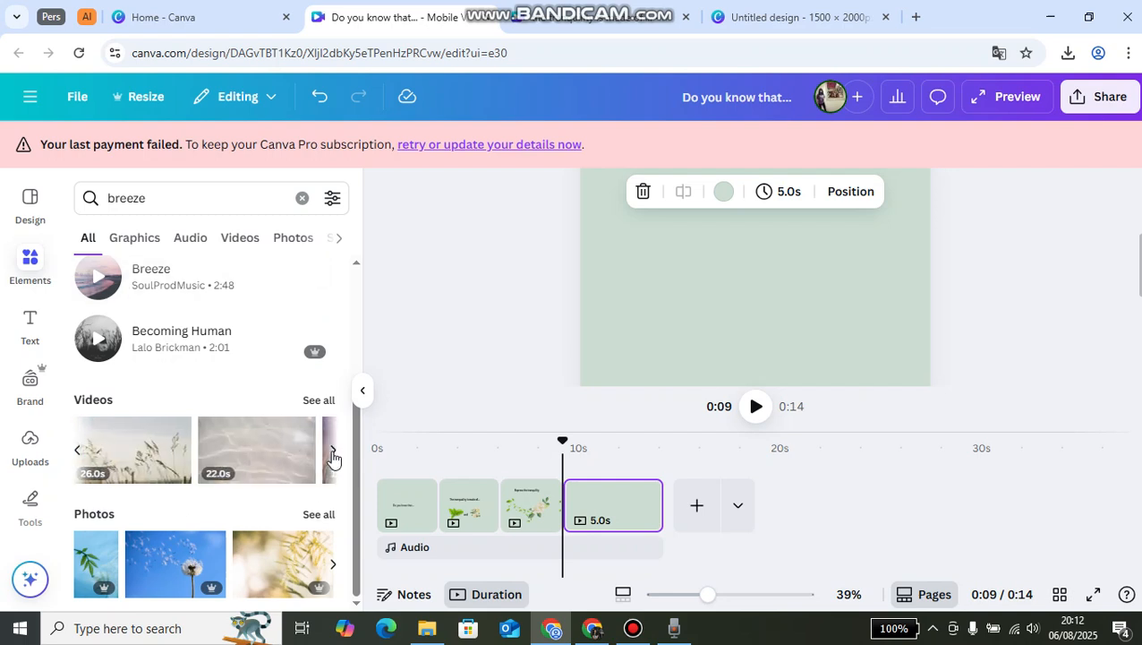
left_click(333, 452)
left_click(333, 453)
left_click(333, 452)
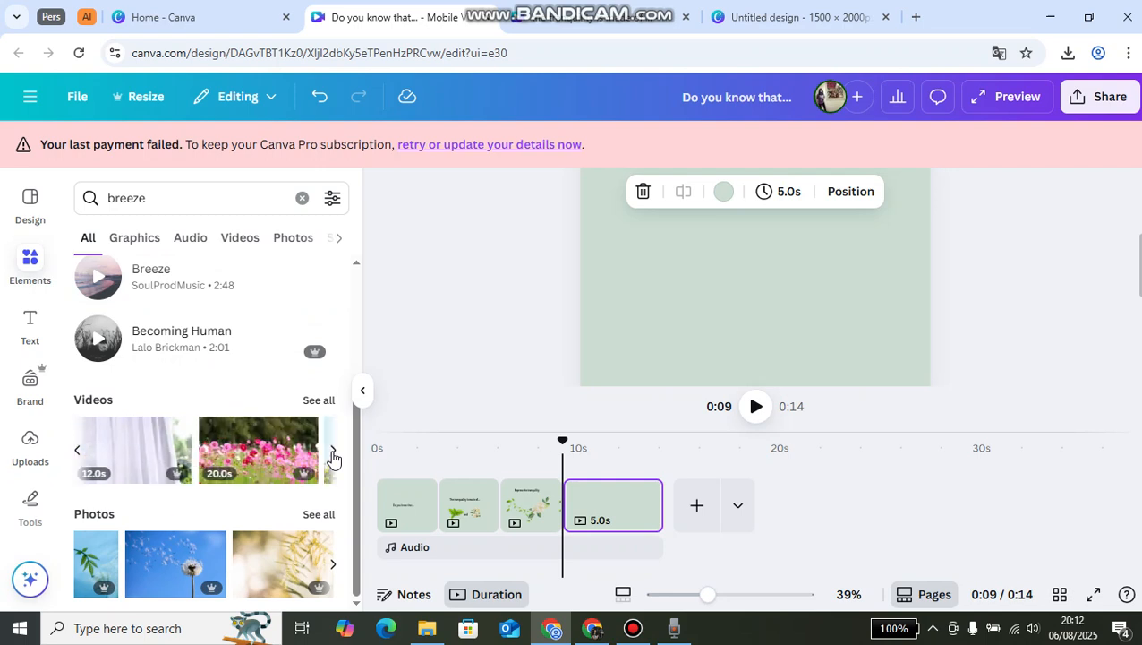
left_click(333, 452)
left_click(333, 452)
left_click(333, 452)
left_click(333, 452)
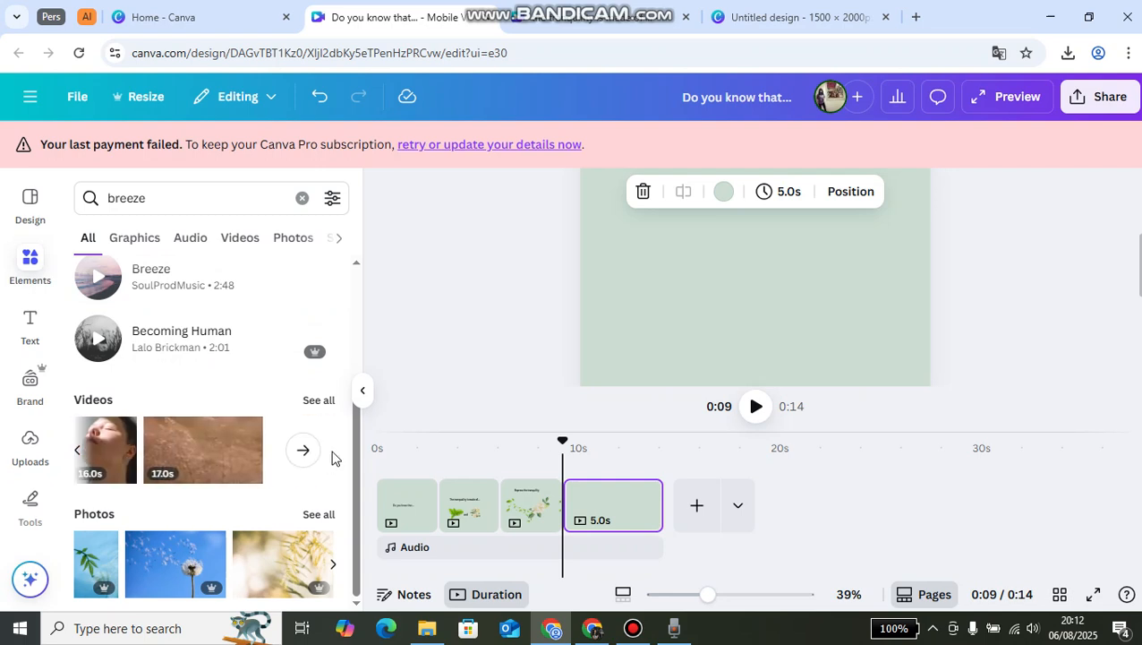
left_click(304, 451)
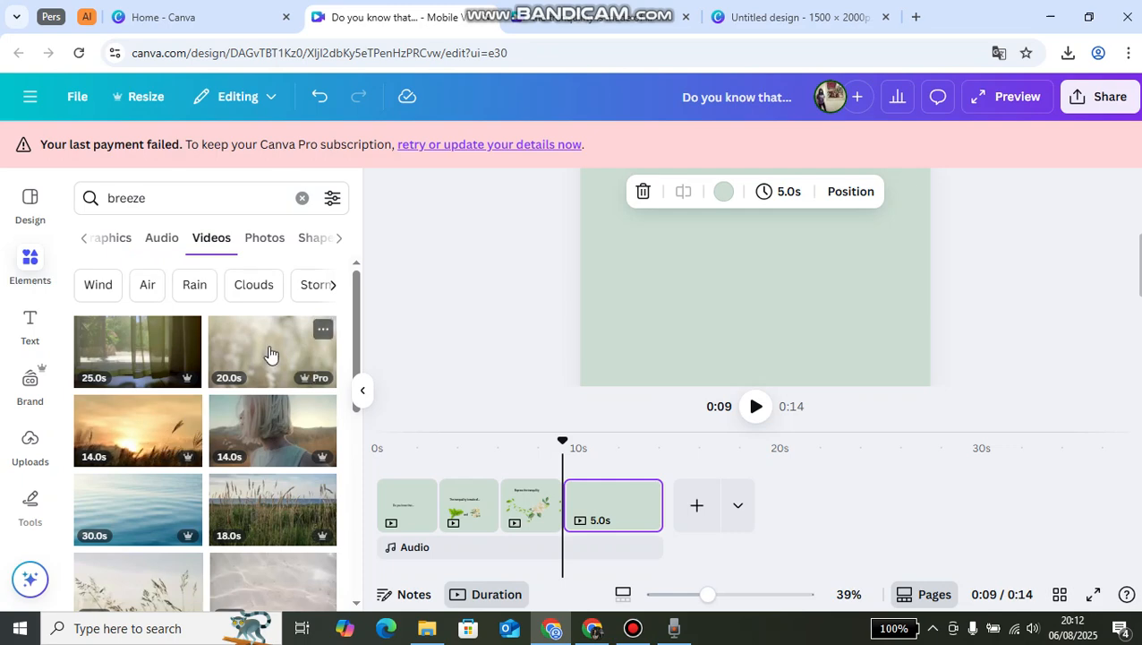
Find the 2:00 green grass field video among the "breeze" results and insert it on the fourth page.
scroll(245, 443, "down", 5)
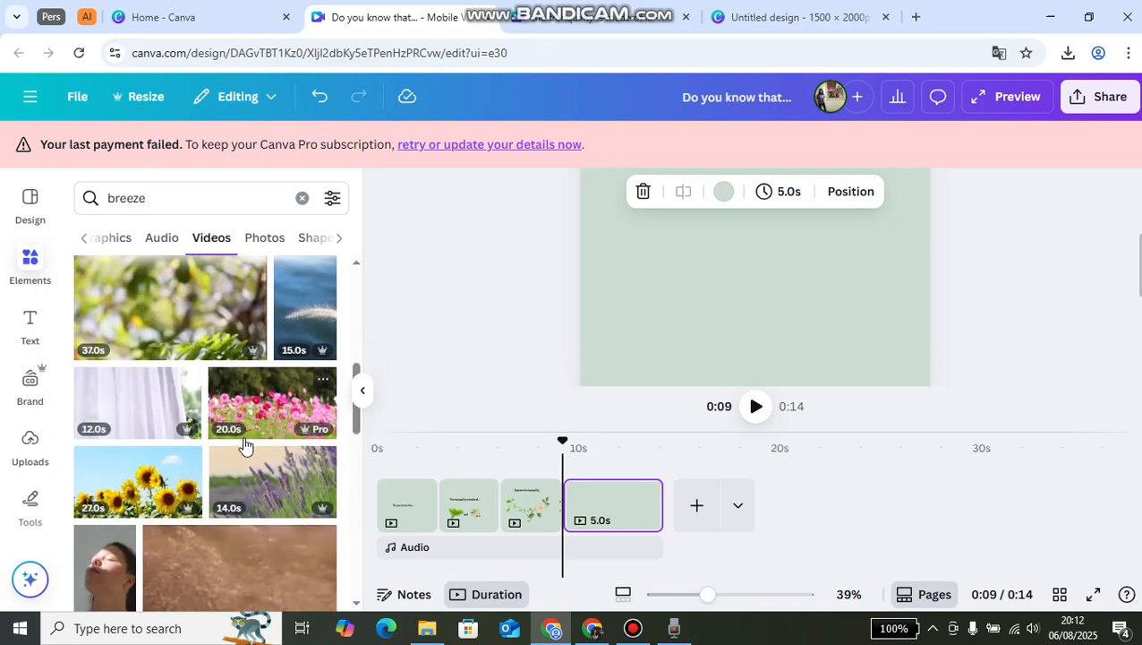
scroll(245, 445, "down", 5)
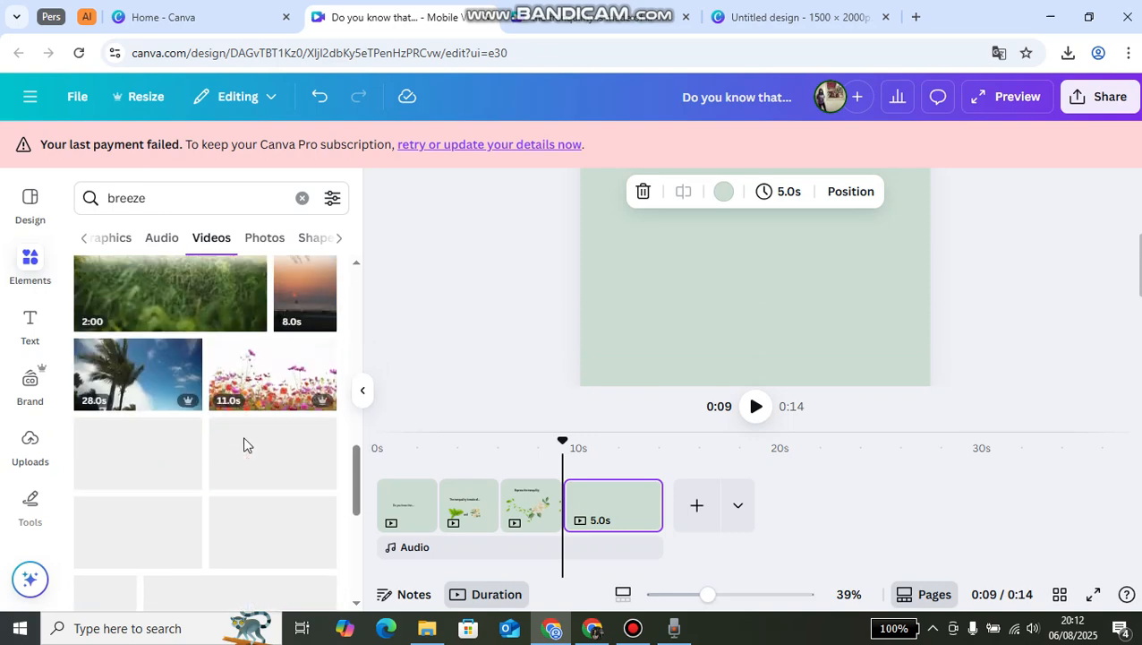
scroll(243, 442, "down", 2)
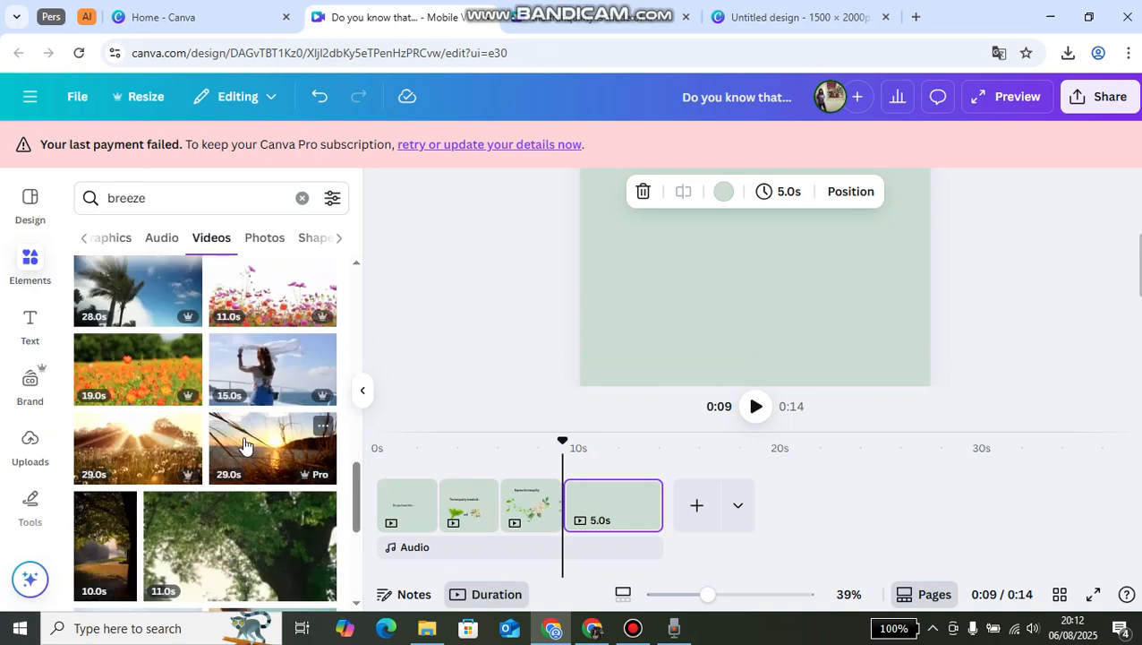
scroll(243, 443, "down", 5)
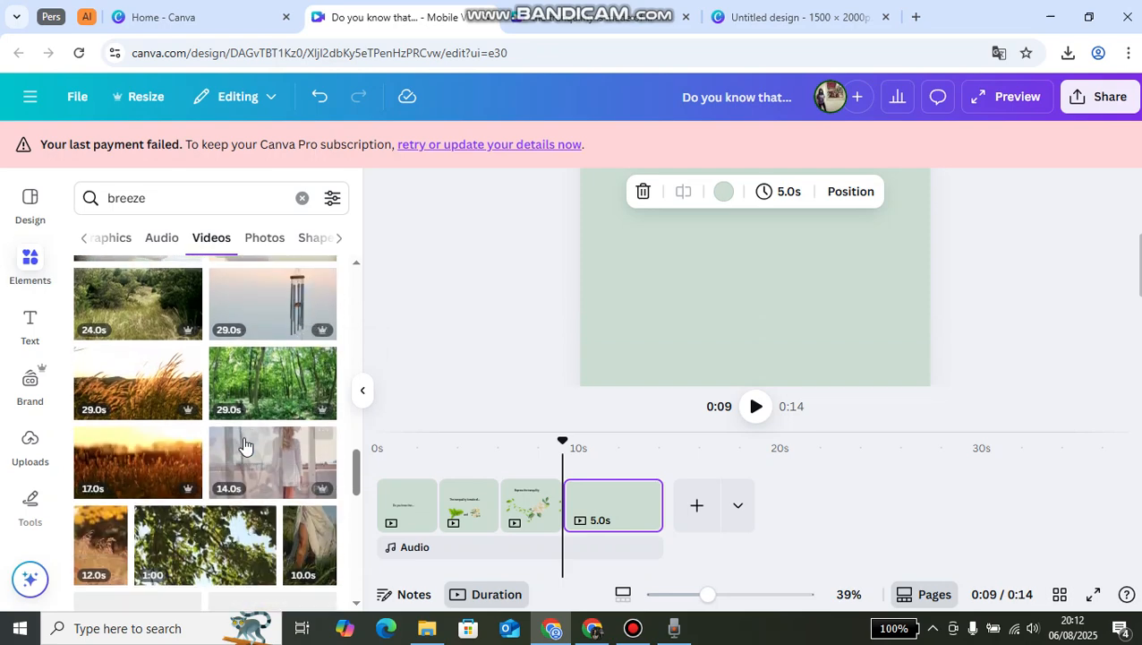
mouse_move(245, 445)
scroll(243, 435, "down", 5)
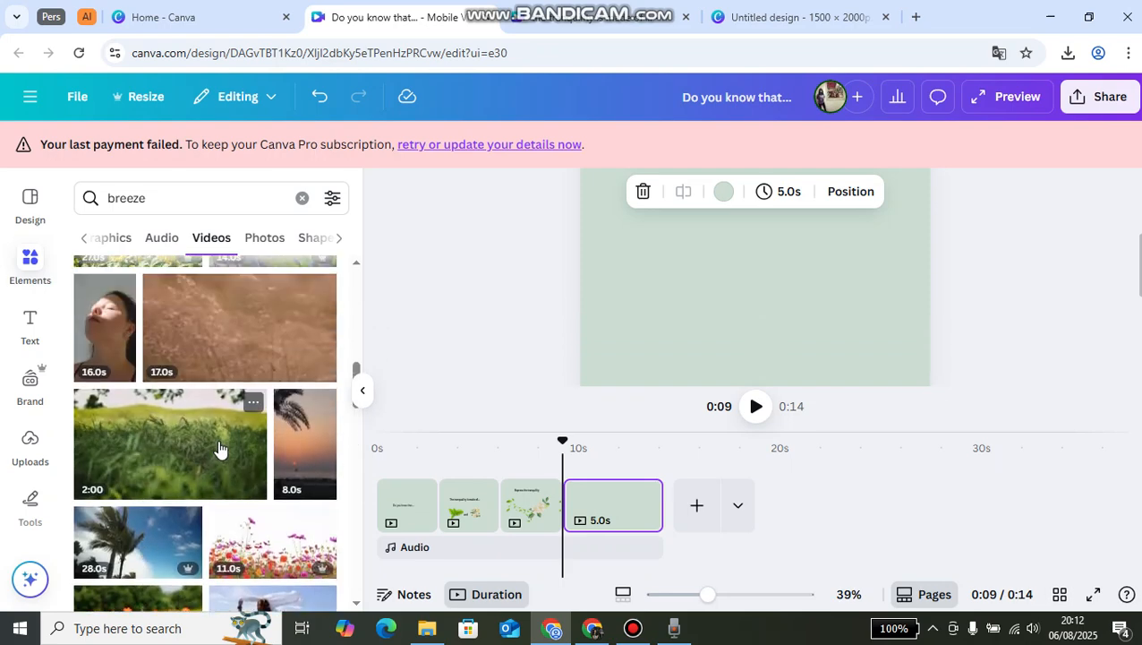
left_click(219, 450)
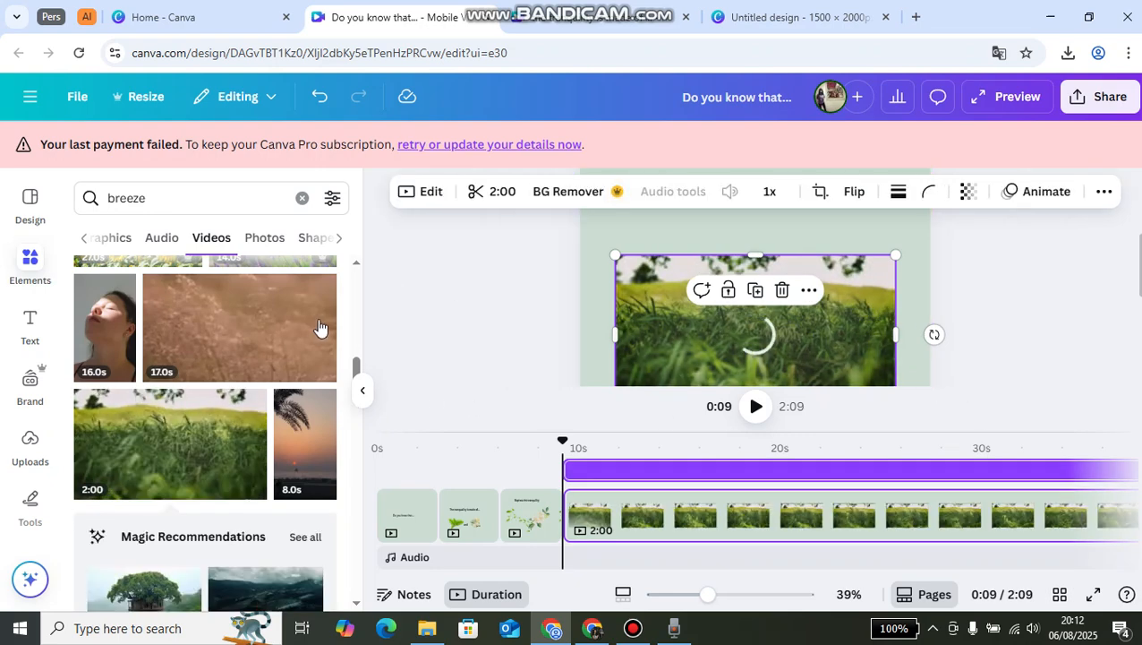
Enlarge the green grass video and centre it so that it covers the entire fourth page.
left_click(362, 389)
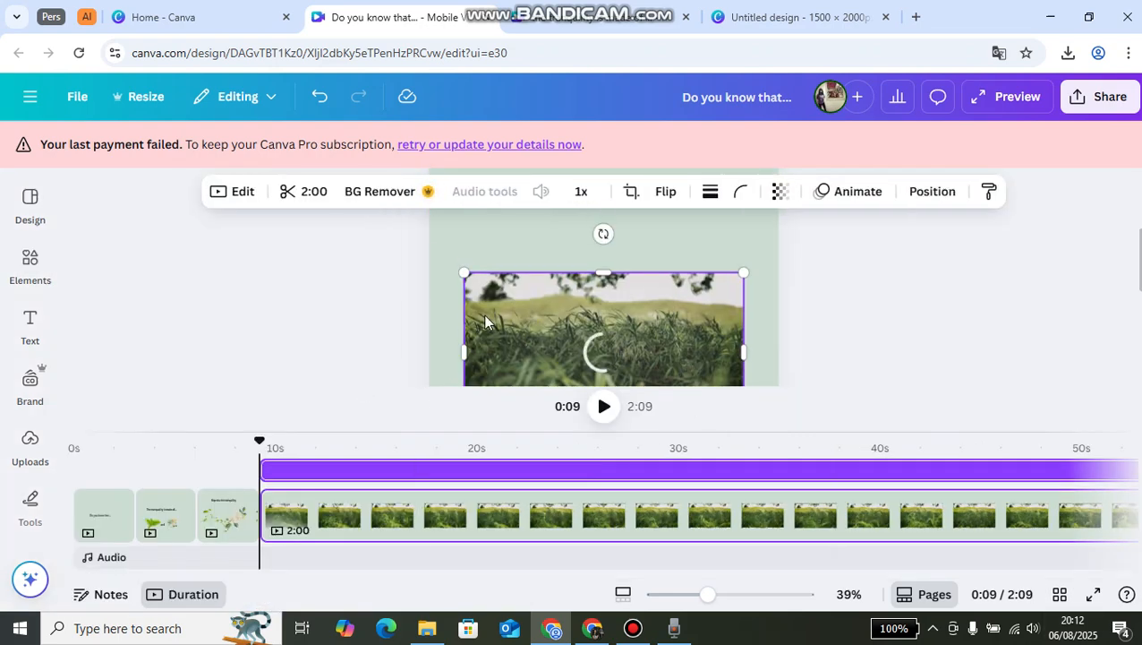
left_click(673, 594)
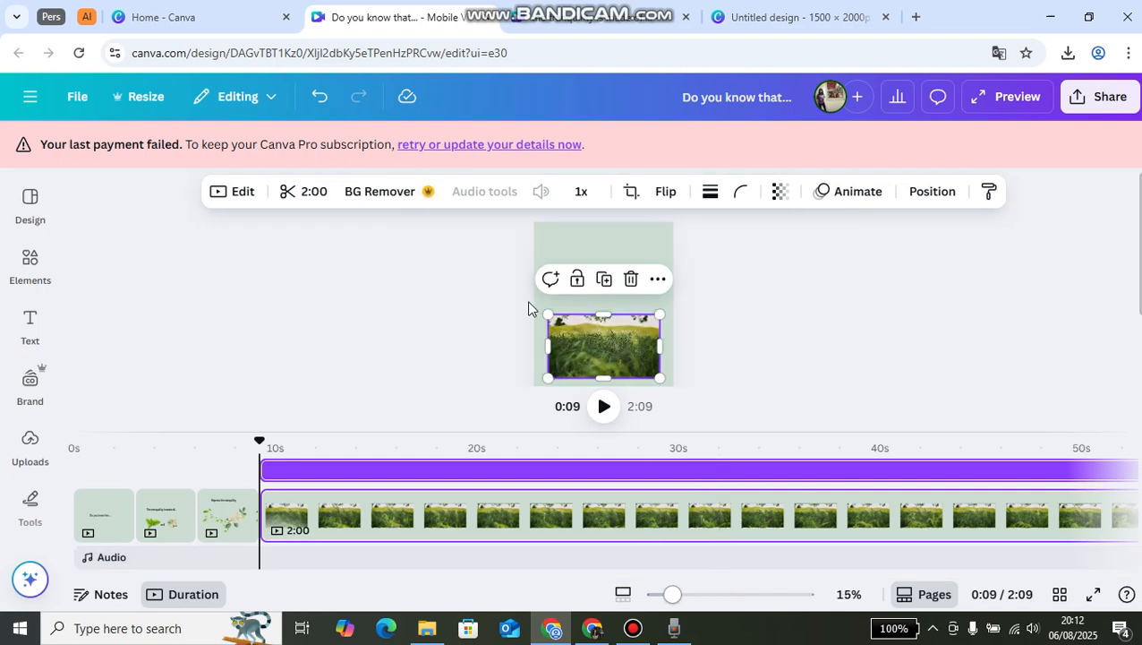
left_click_drag(608, 328, 582, 239)
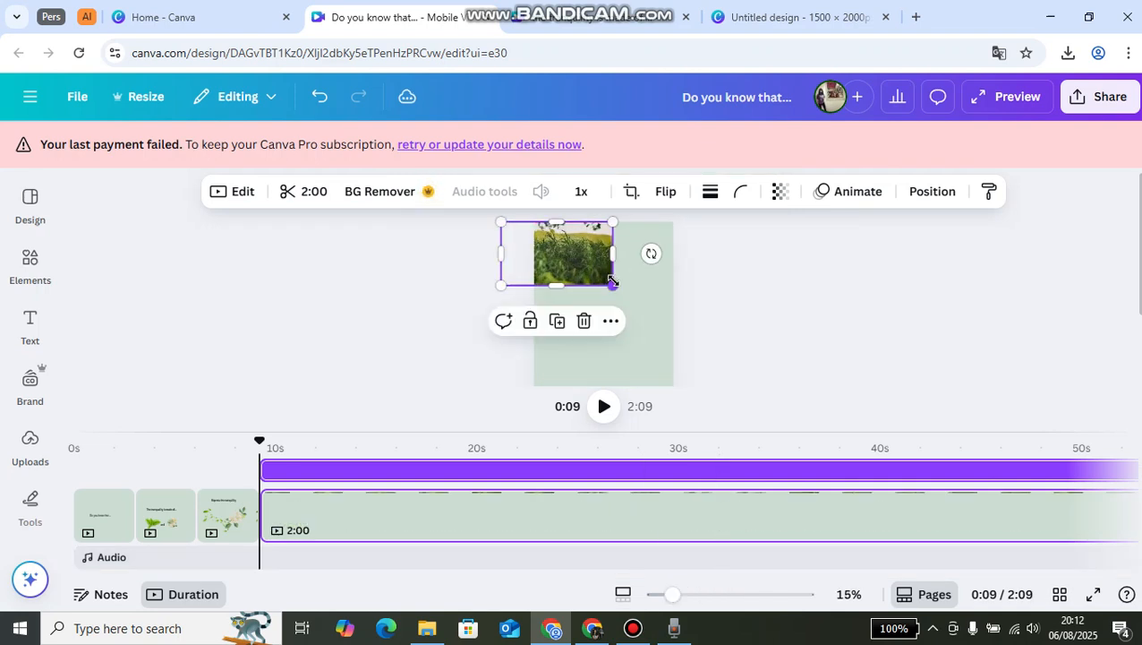
left_click_drag(615, 286, 841, 388)
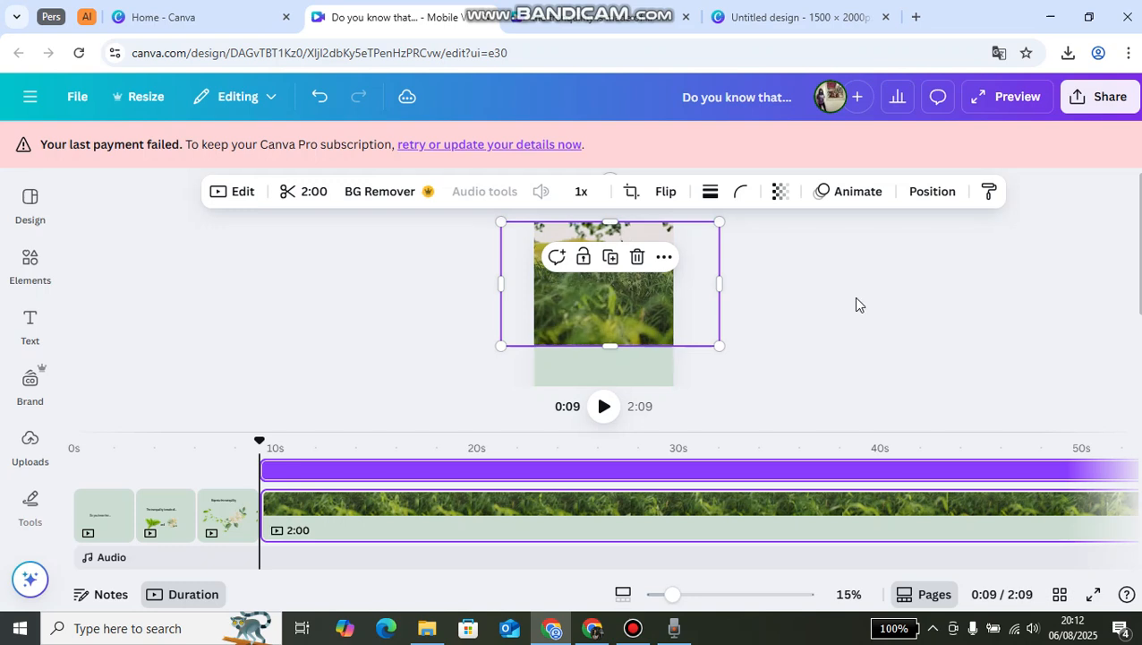
left_click_drag(718, 251, 864, 228)
scroll(714, 310, "up", 1)
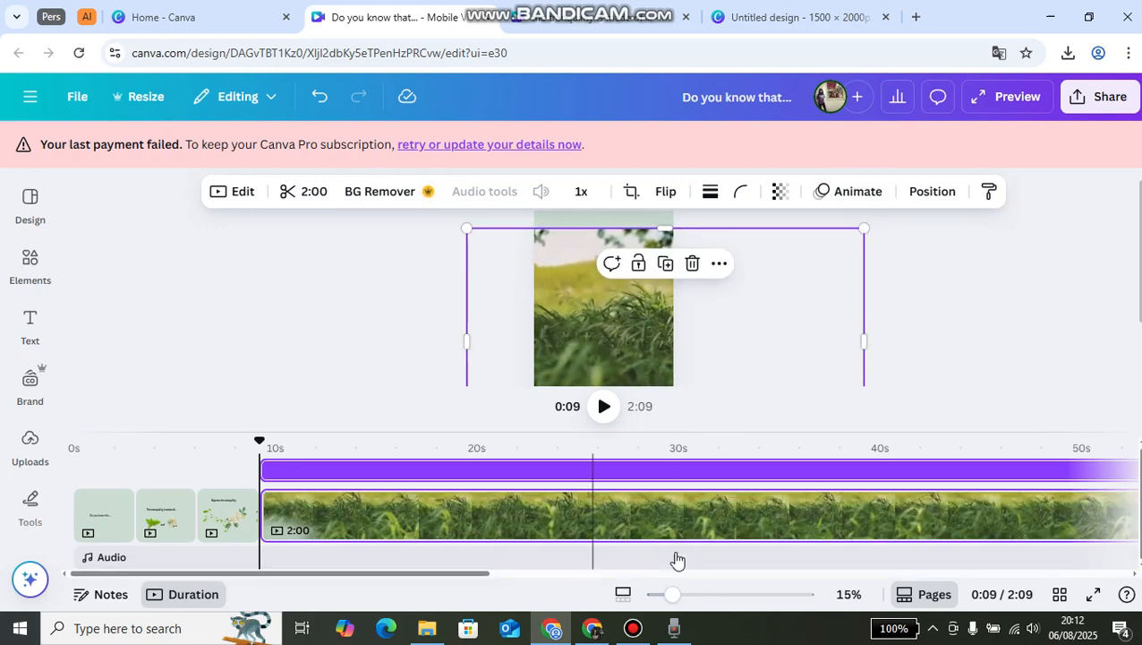
left_click_drag(670, 598, 656, 596)
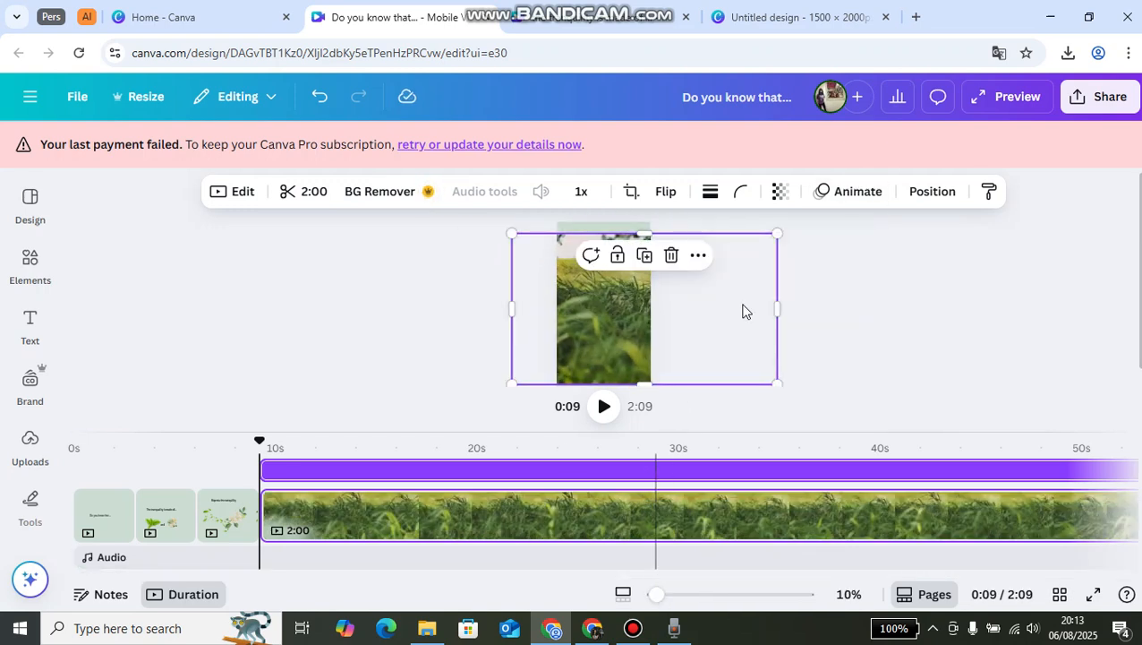
left_click_drag(778, 233, 797, 222)
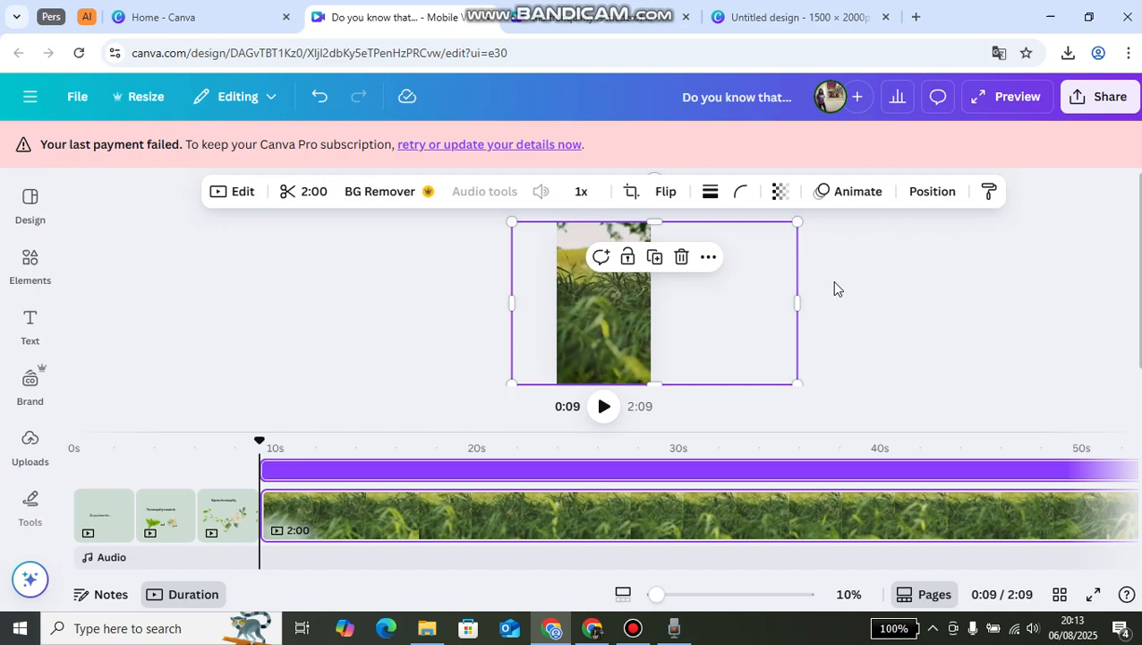
left_click(621, 308)
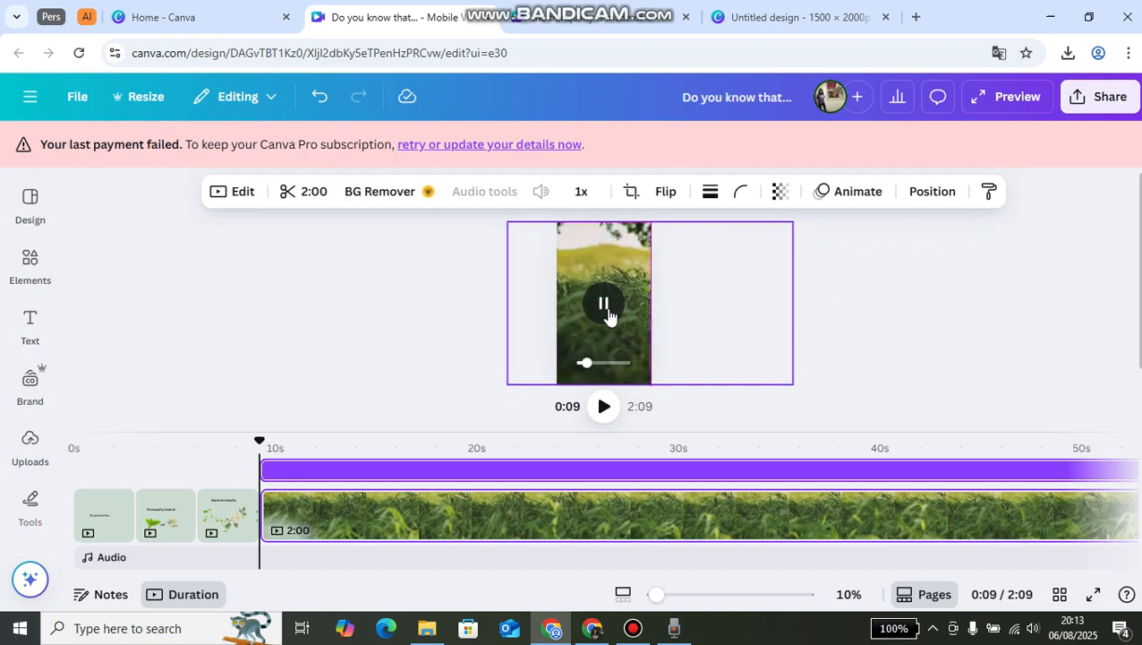
mouse_move(587, 312)
left_mouse_down()
mouse_move(565, 300)
mouse_move(576, 311)
left_mouse_up()
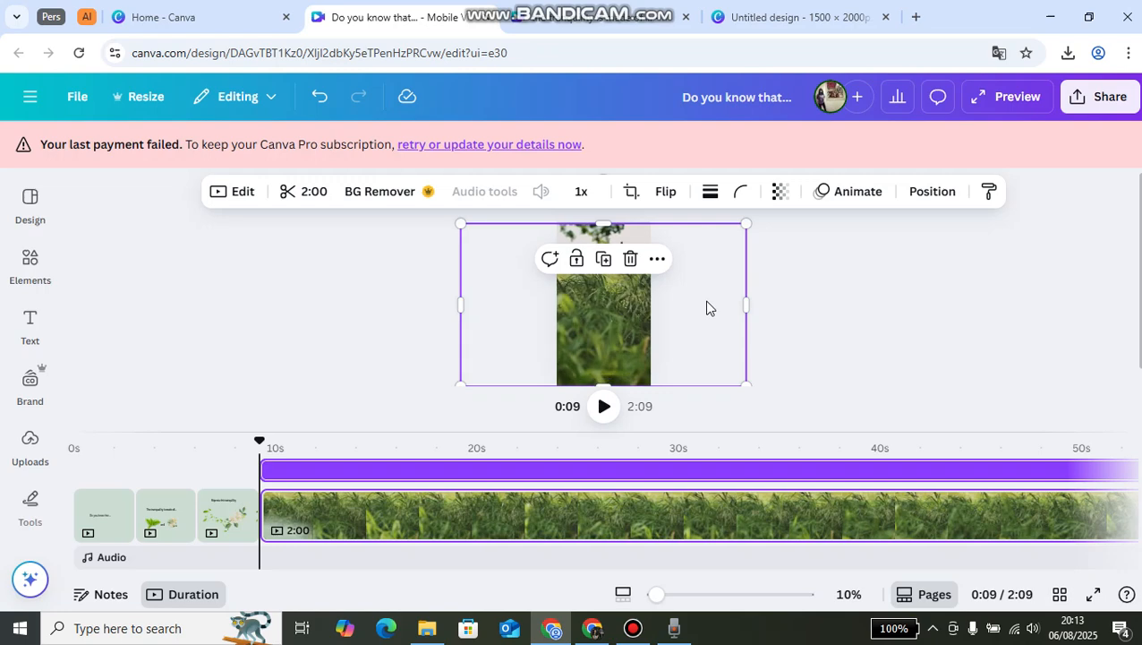
Set the grass video's transparency to 36.
left_click(780, 192)
left_click_drag(813, 265, 742, 266)
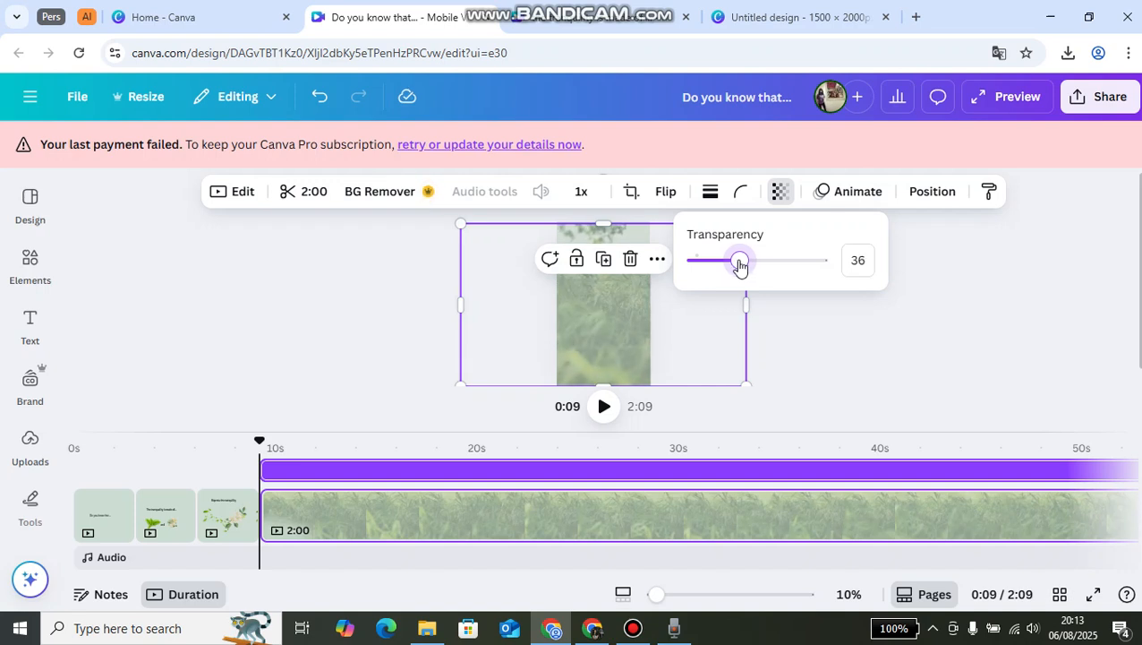
left_click(952, 344)
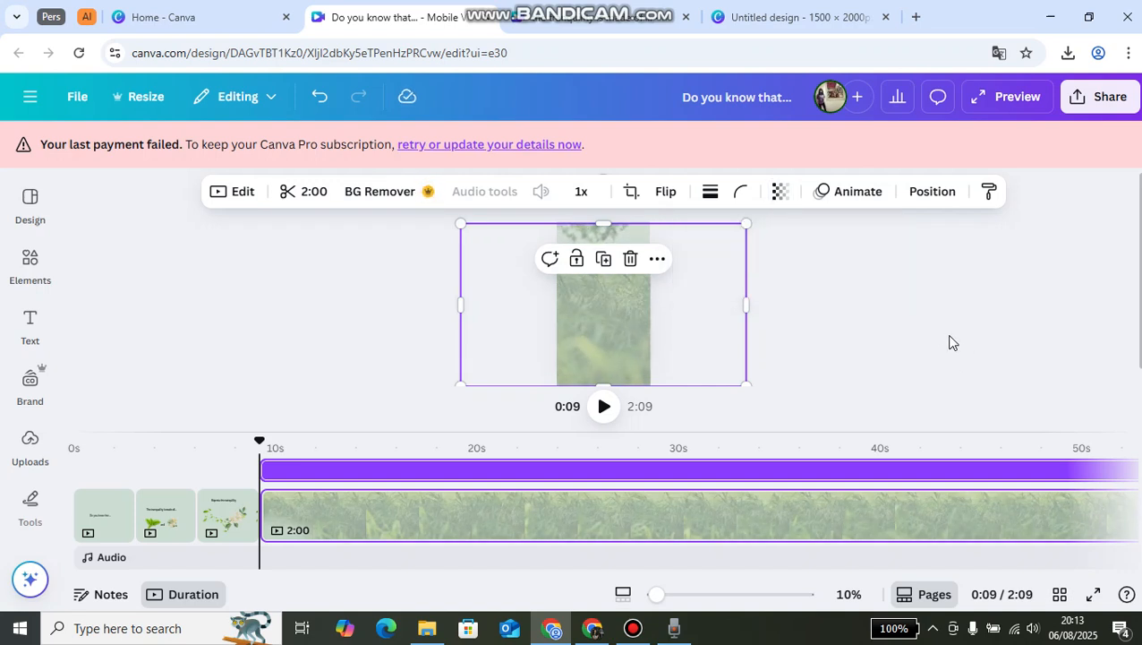
right_click(638, 316)
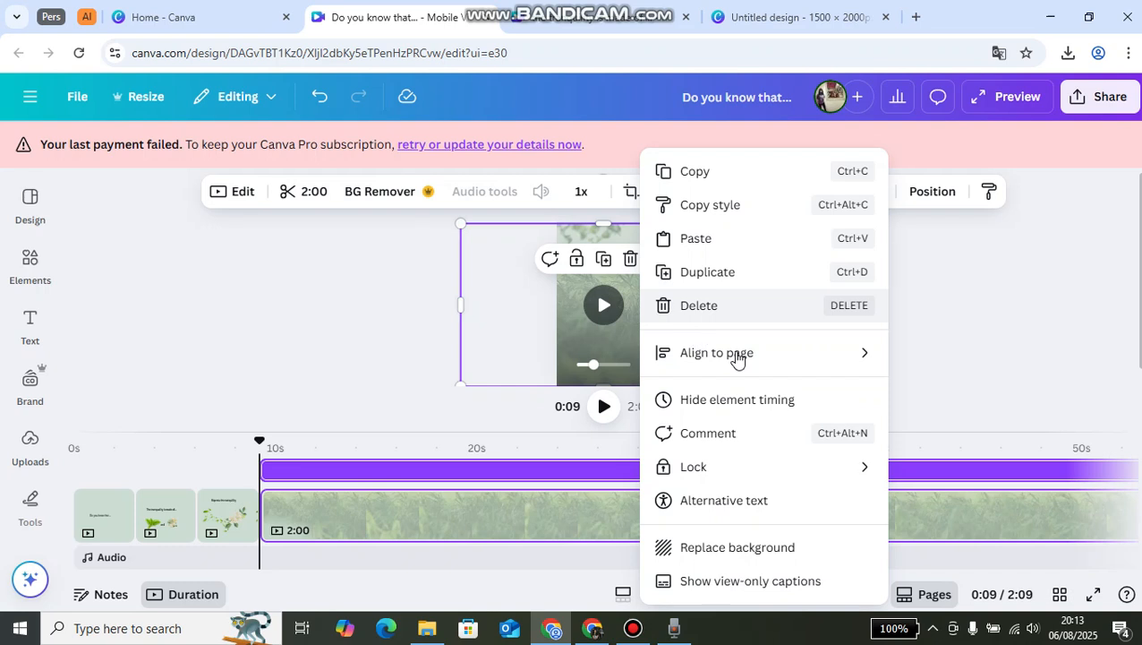
mouse_move(773, 356)
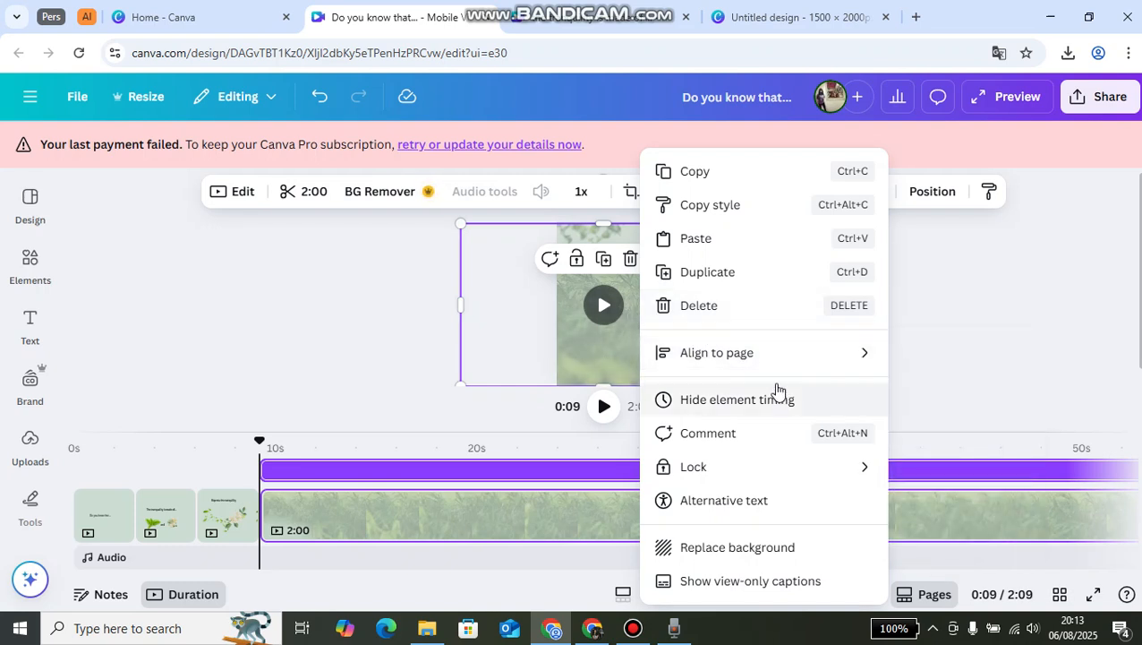
left_click(391, 351)
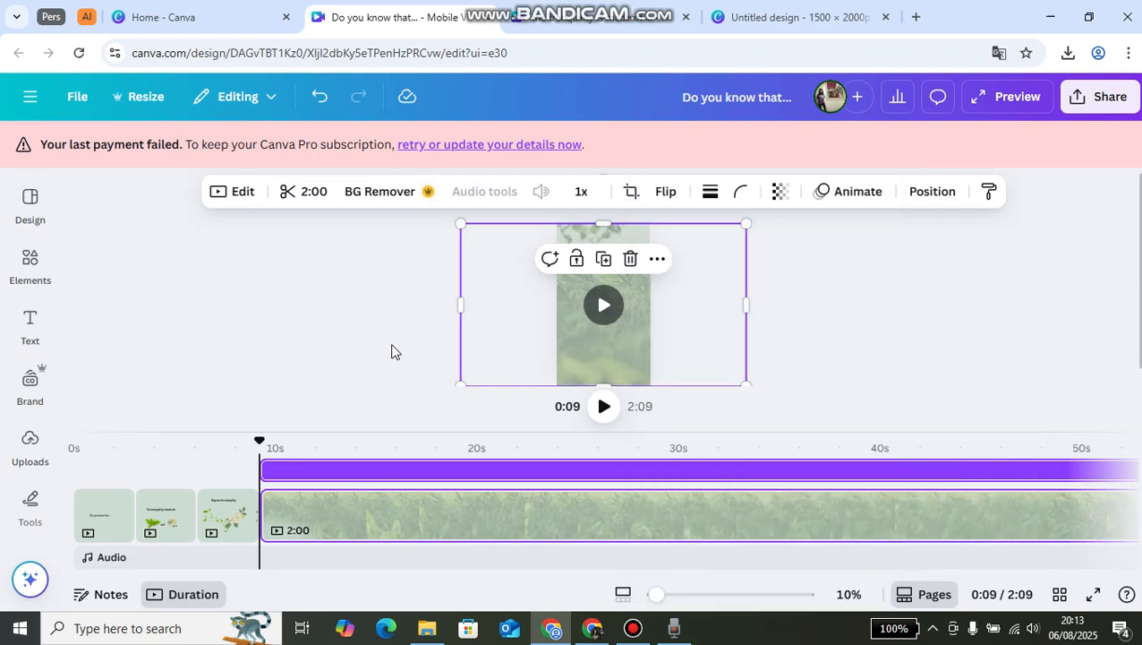
left_click(905, 317)
right_click(647, 343)
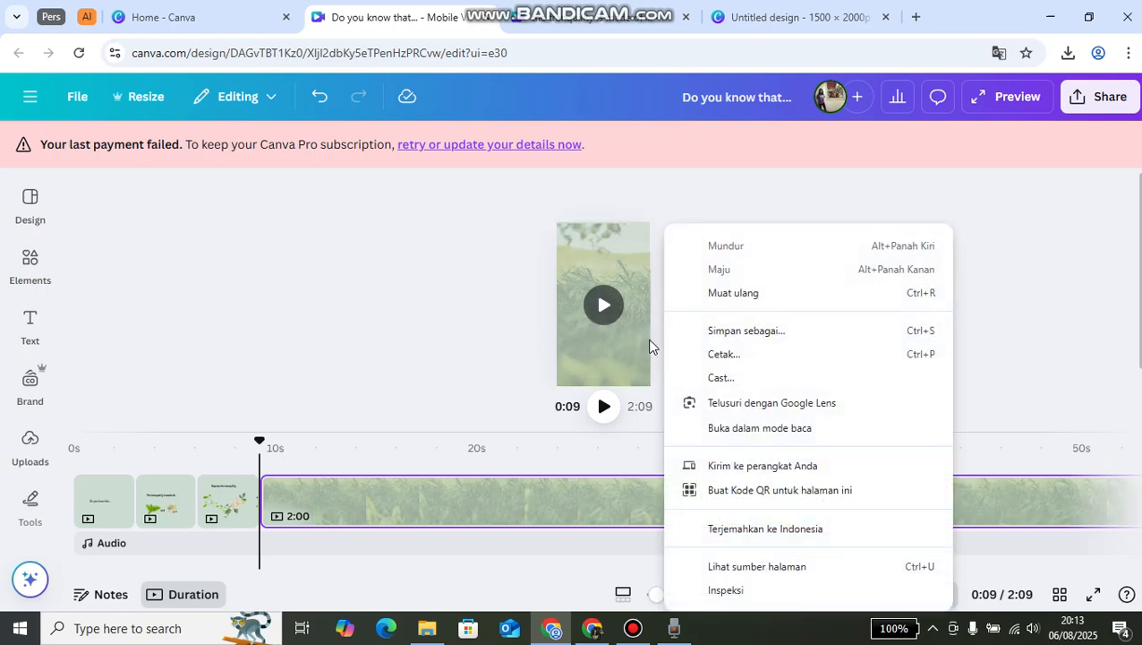
left_click(621, 345)
right_click(644, 323)
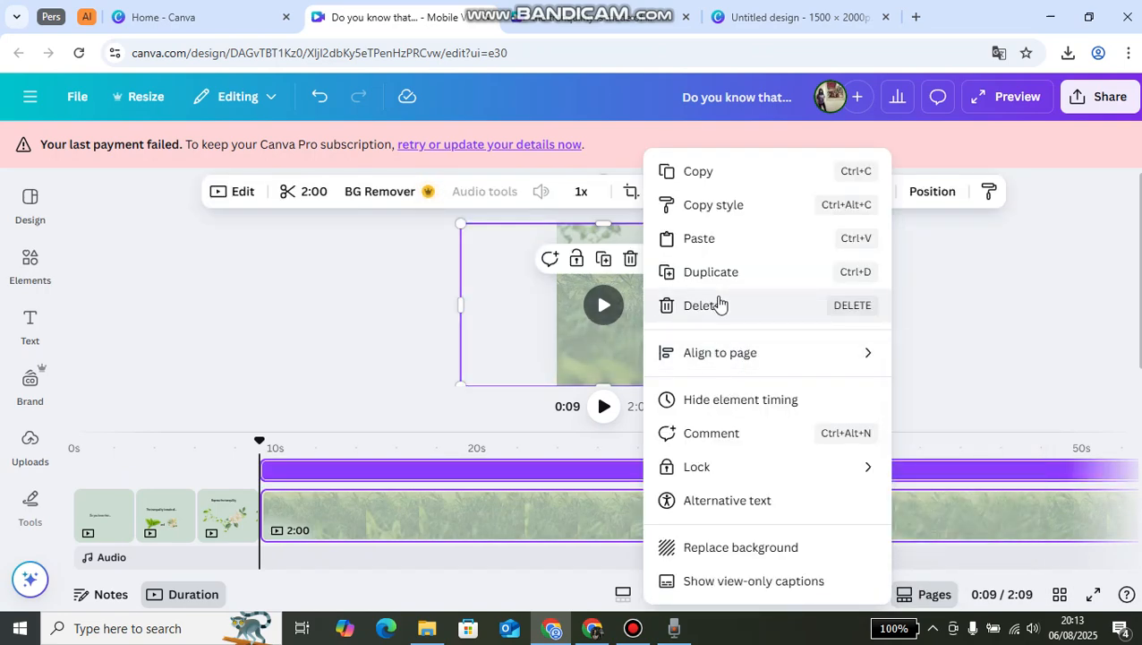
left_click(387, 299)
left_click(362, 288)
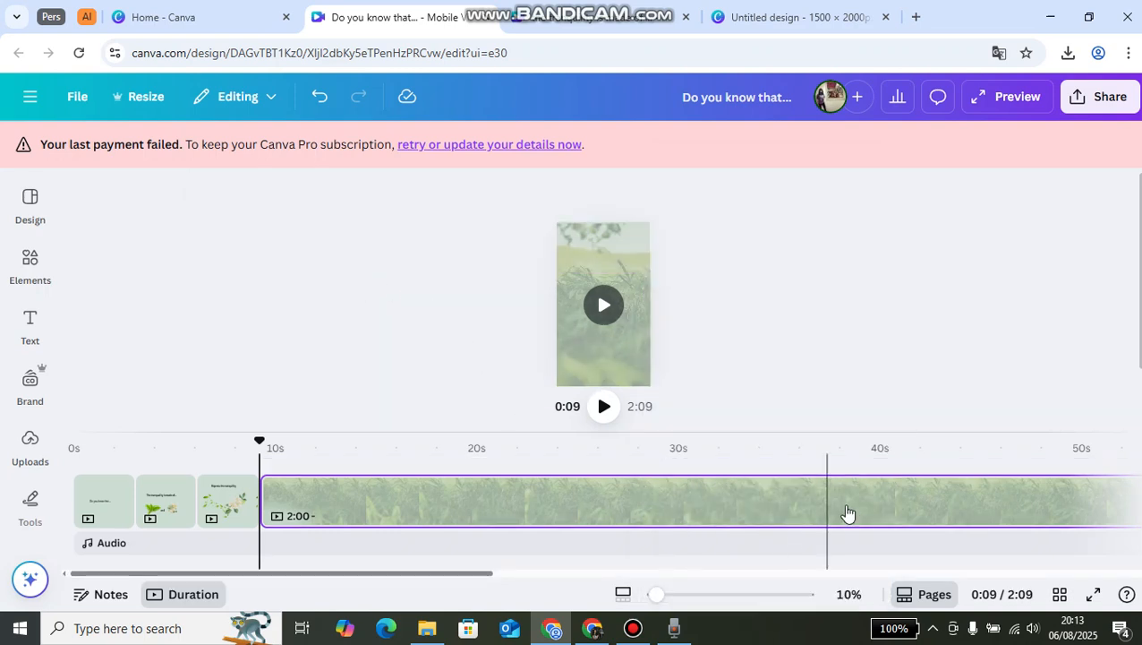
Shorten the fourth page's duration to 5.0 seconds in the timeline.
left_click_drag(464, 578, 700, 576)
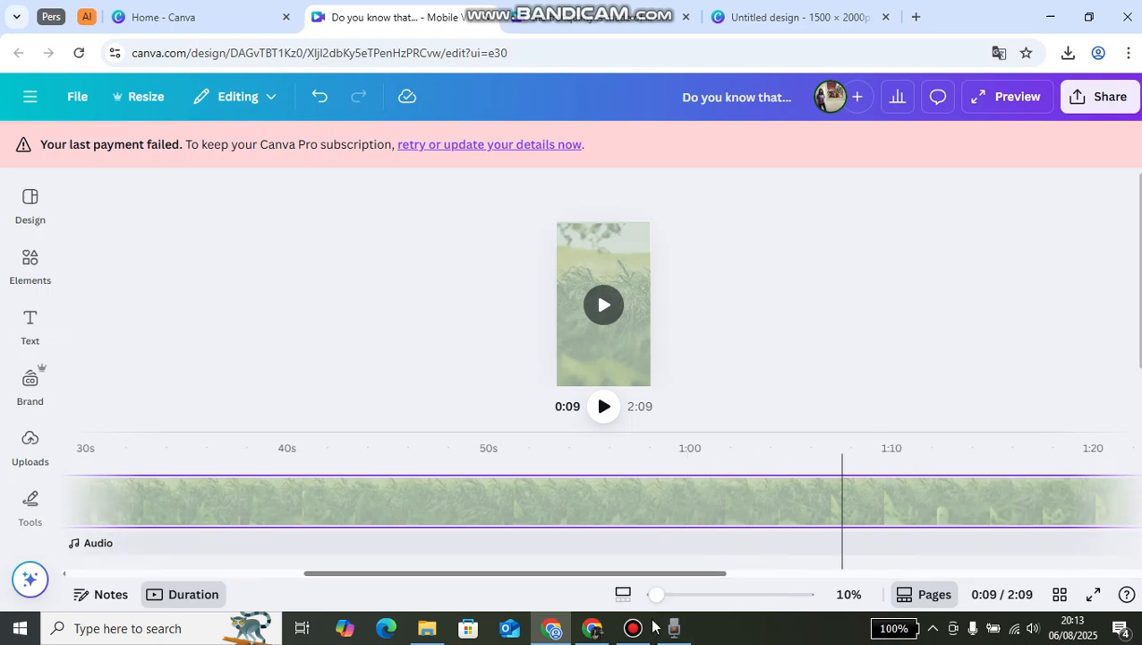
left_click_drag(702, 574, 144, 497)
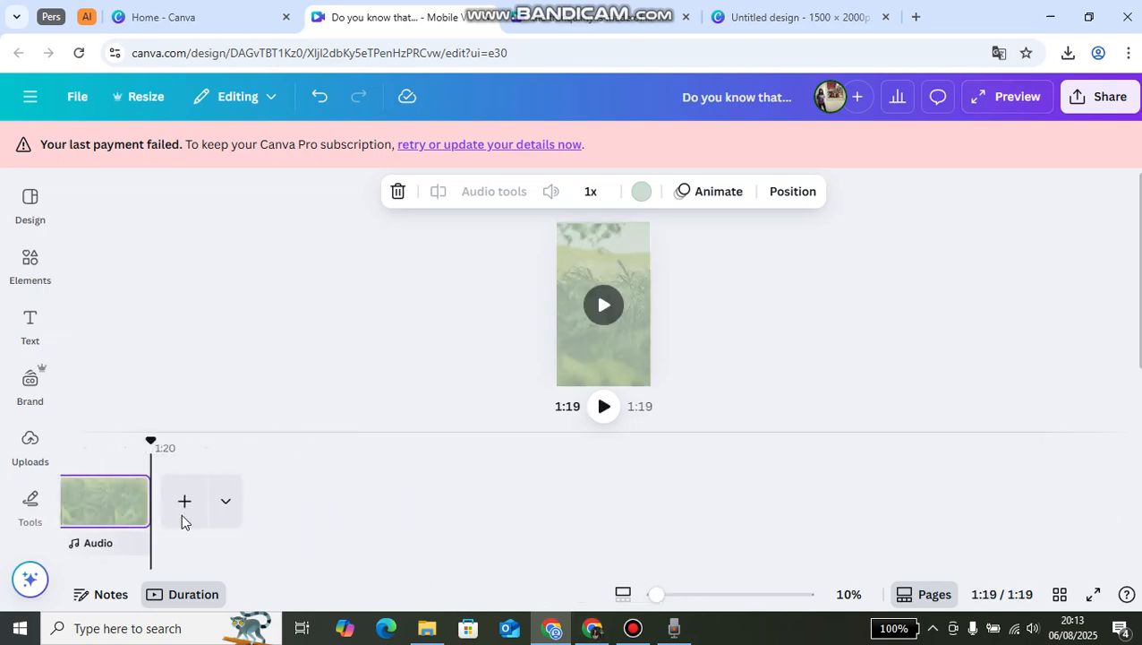
left_click(122, 574)
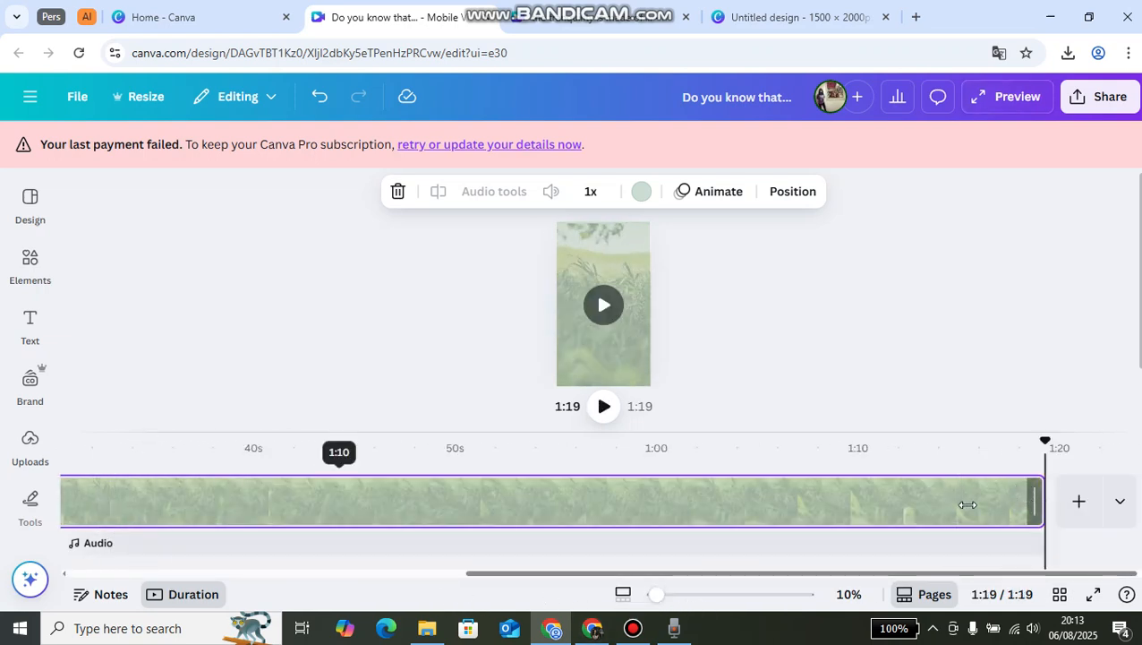
left_click_drag(968, 504, 211, 501)
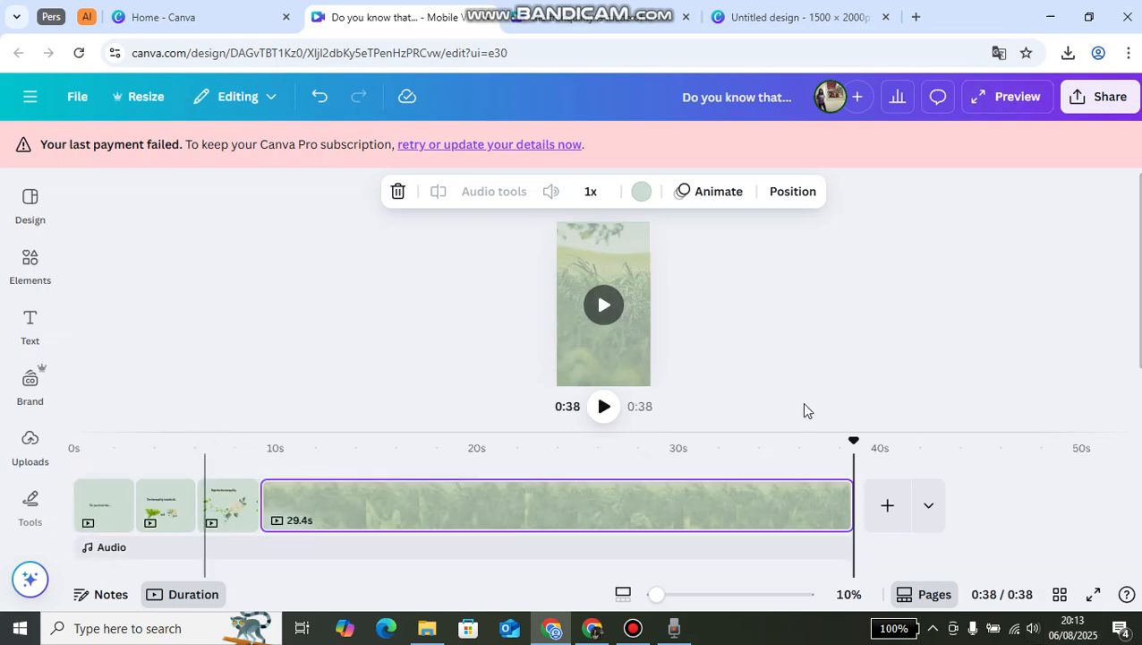
left_click_drag(850, 505, 355, 512)
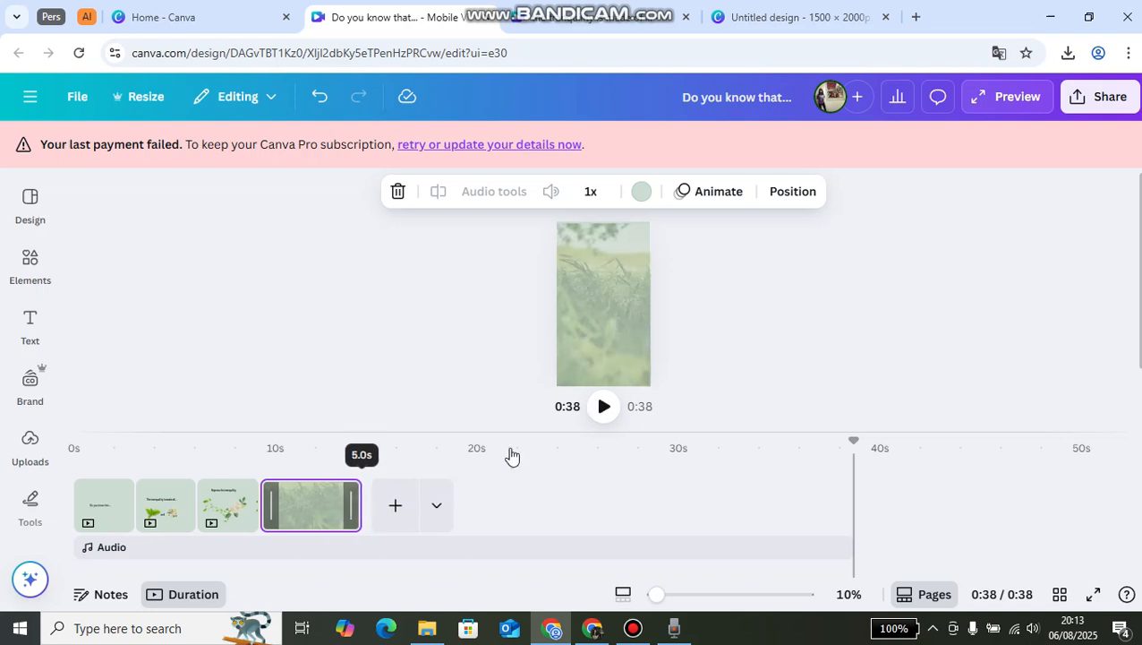
left_click_drag(511, 457, 920, 354)
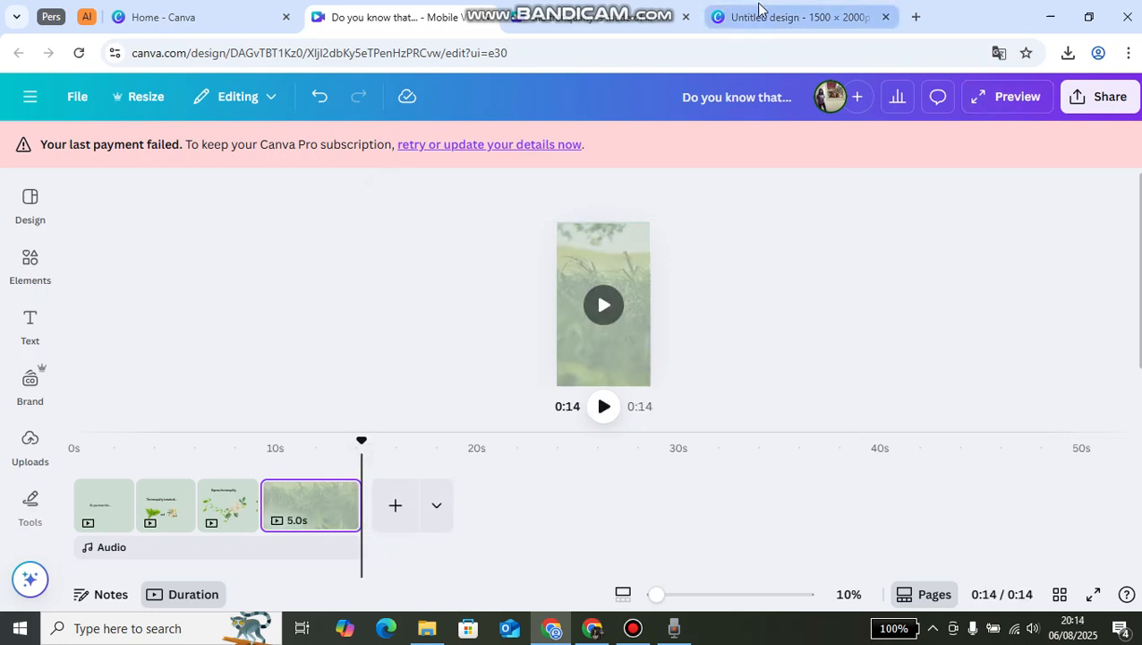
Copy the Tranquila perfume bottle from the untitled 1500 × 2000 px design and paste it onto the video's fourth page.
left_click(758, 9)
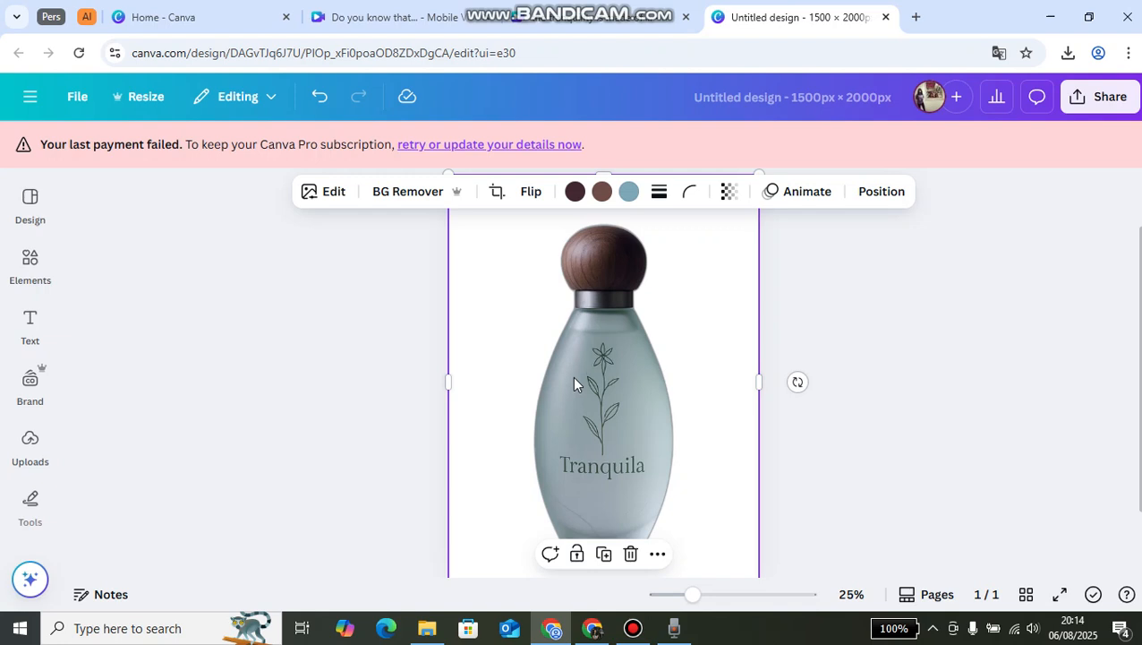
left_click(394, 17)
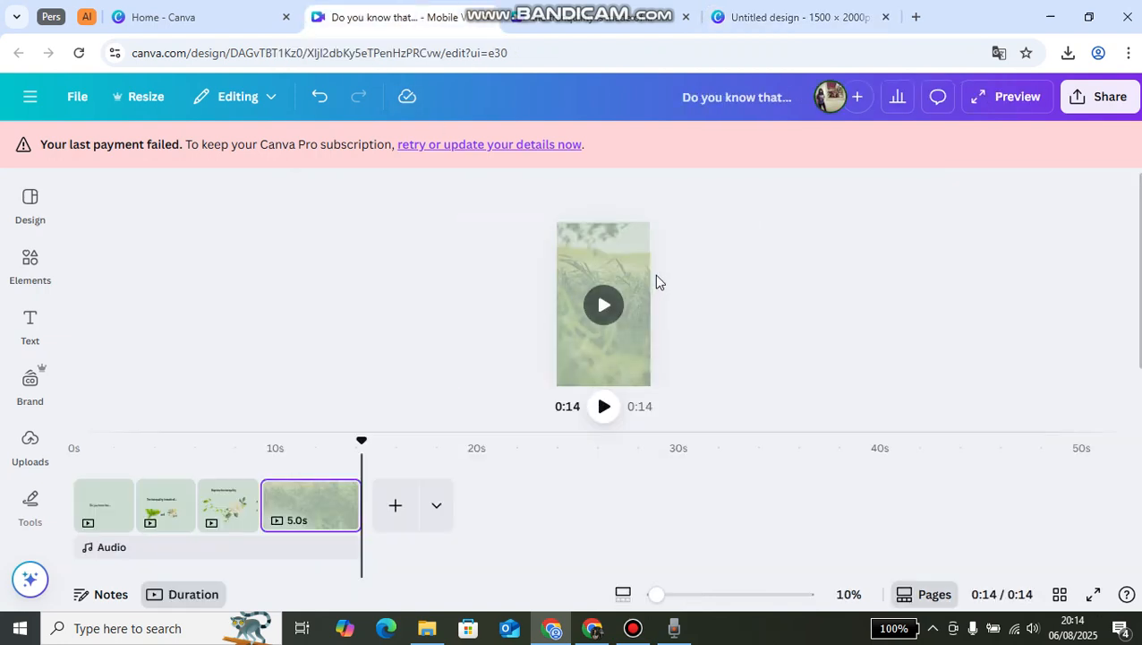
key("ctrl+v")
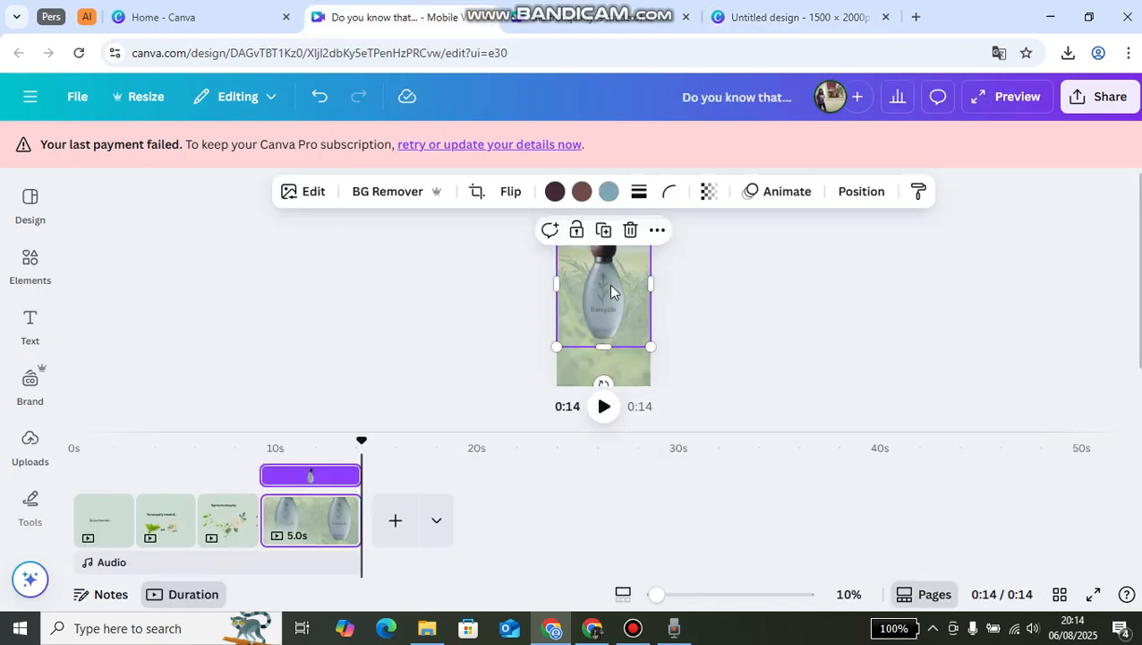
Move the perfume bottle down to the lower part of the fourth page, keeping it horizontally centred.
left_click_drag(609, 284, 607, 308)
right_click(609, 278)
mouse_move(796, 293)
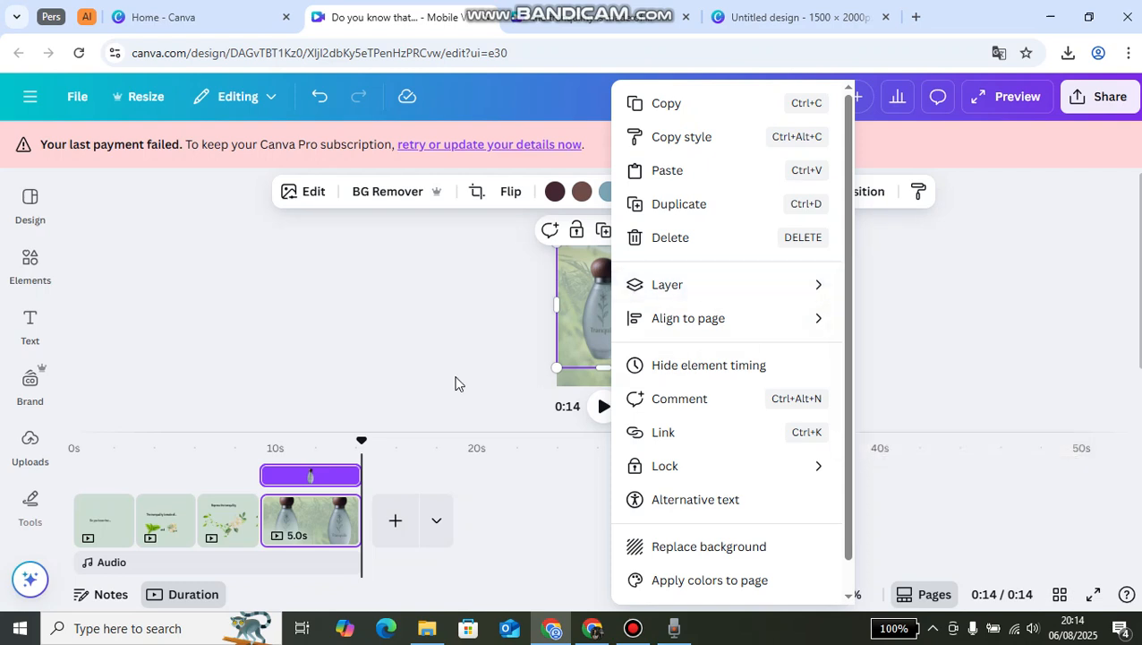
left_click(426, 375)
left_click(261, 305)
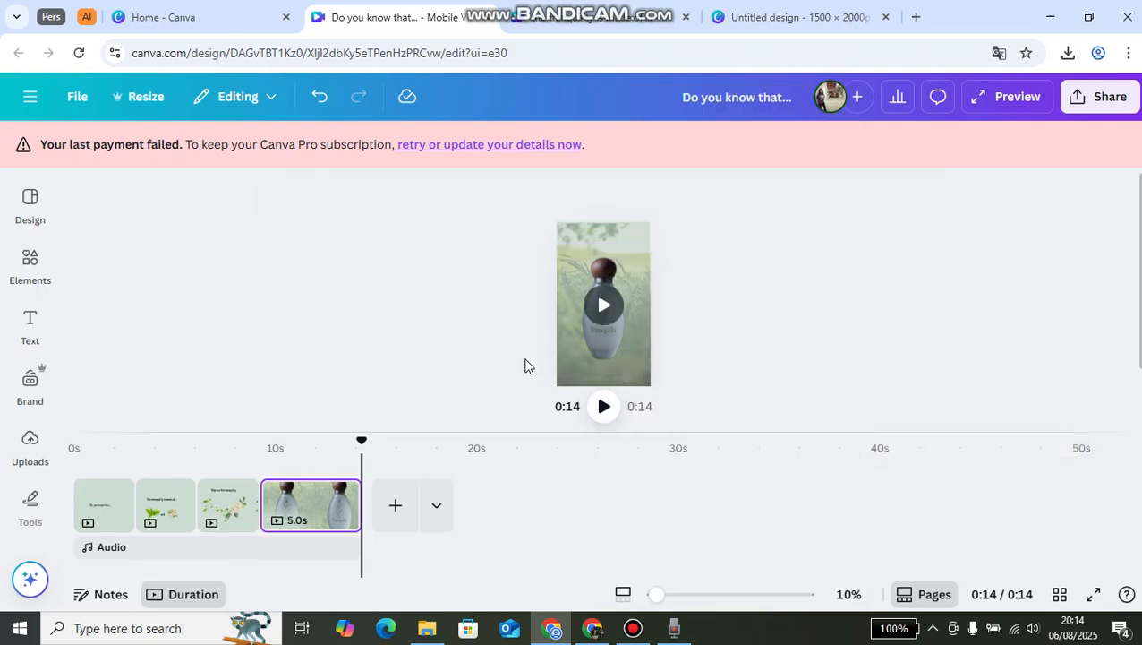
left_click(623, 307)
mouse_move(627, 300)
left_mouse_down()
mouse_move(626, 288)
mouse_move(630, 300)
left_mouse_up()
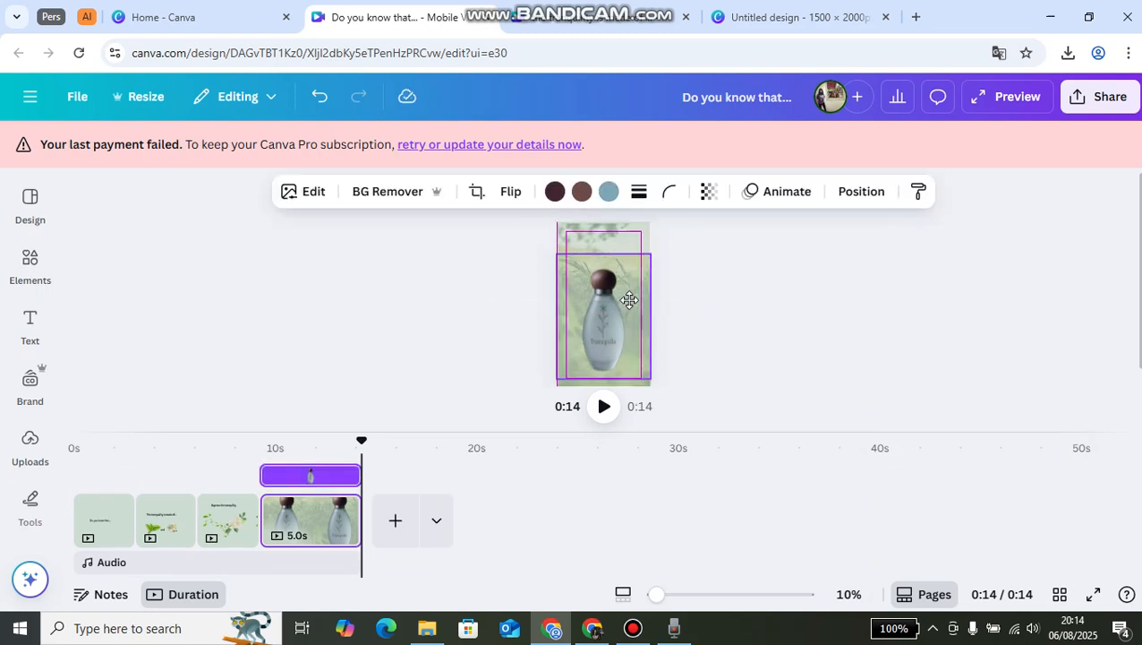
left_click(413, 313)
Add a text box reading "You deserve..." to the fourth page.
left_click(30, 324)
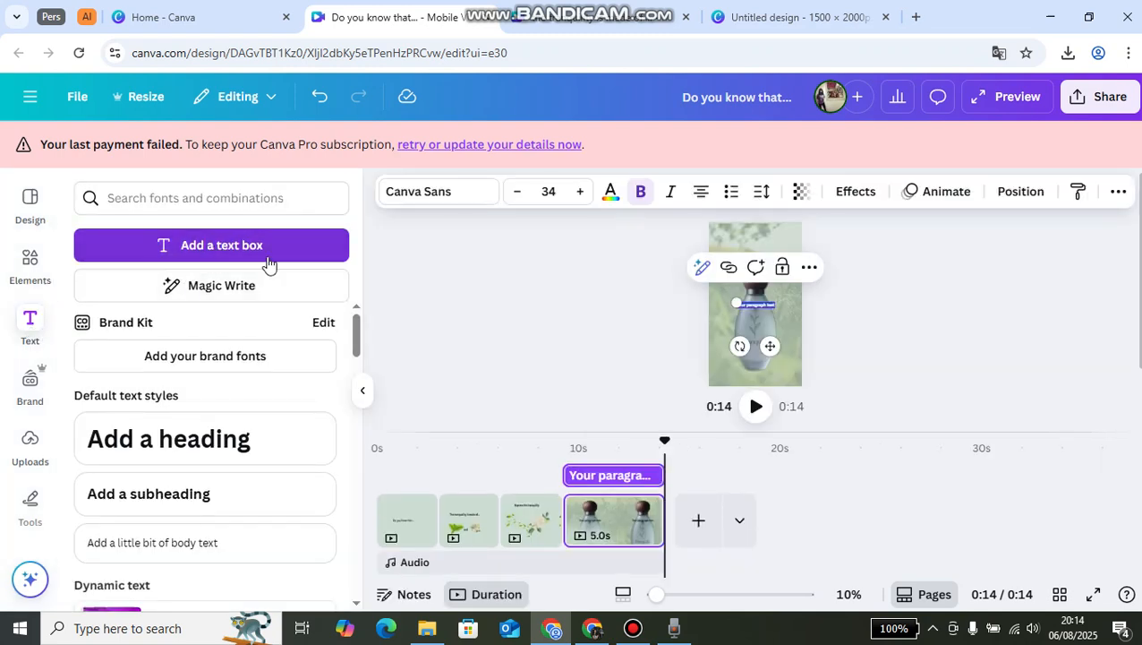
type("You deserve")
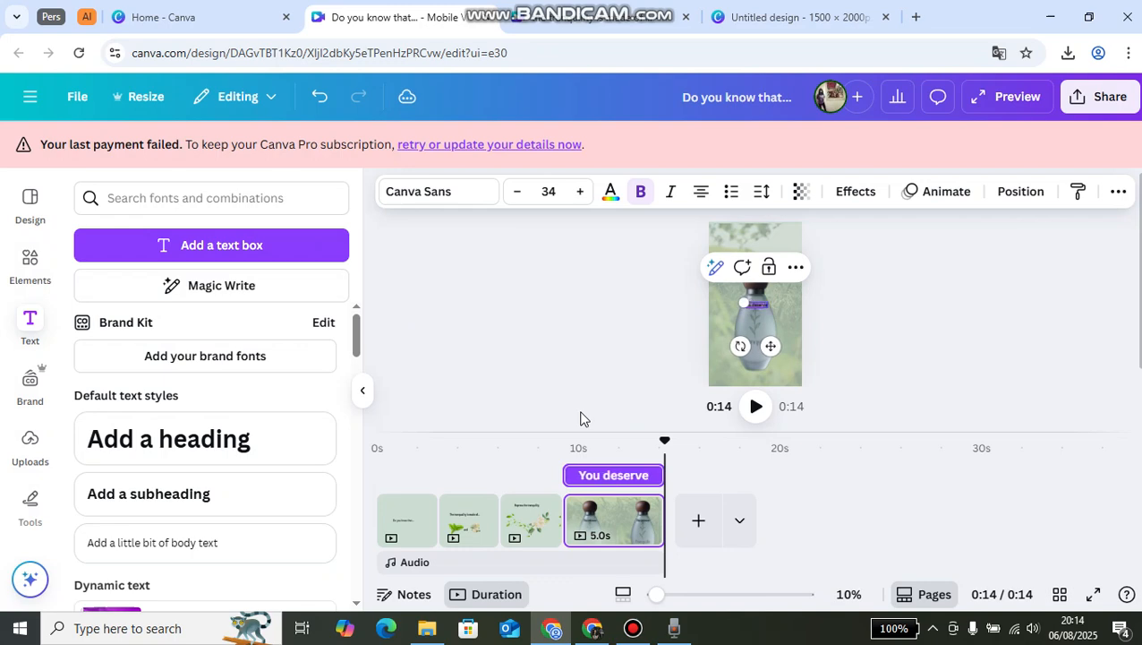
left_click(832, 313)
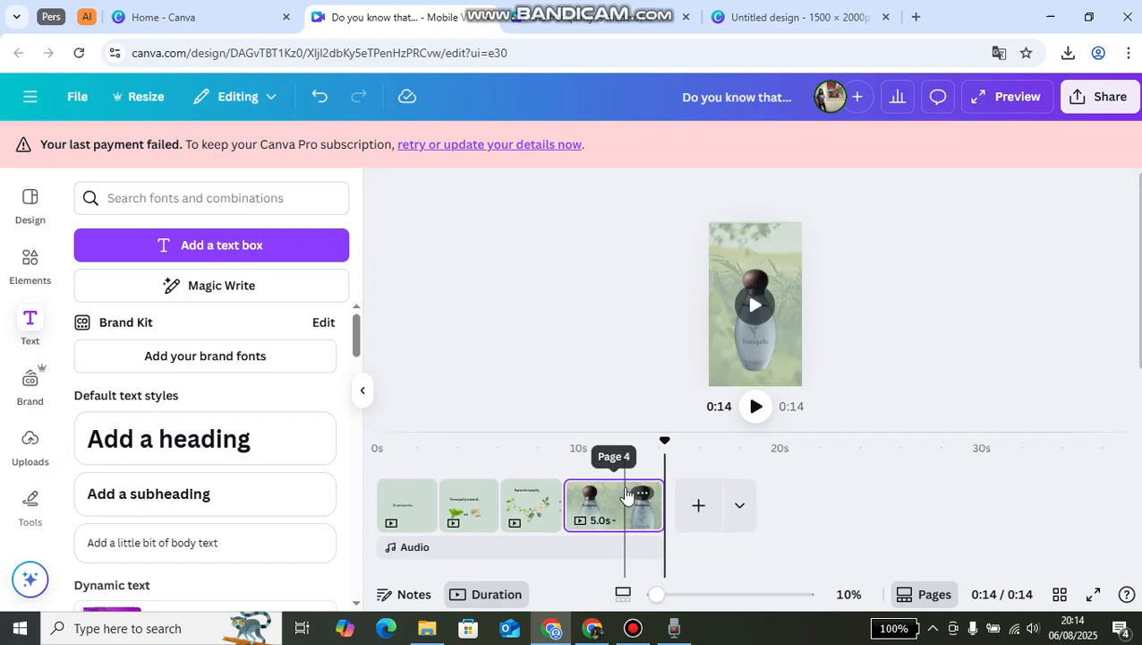
Move the "You deserve..." text up so that it sits above the perfume bottle's cap.
left_click(626, 495)
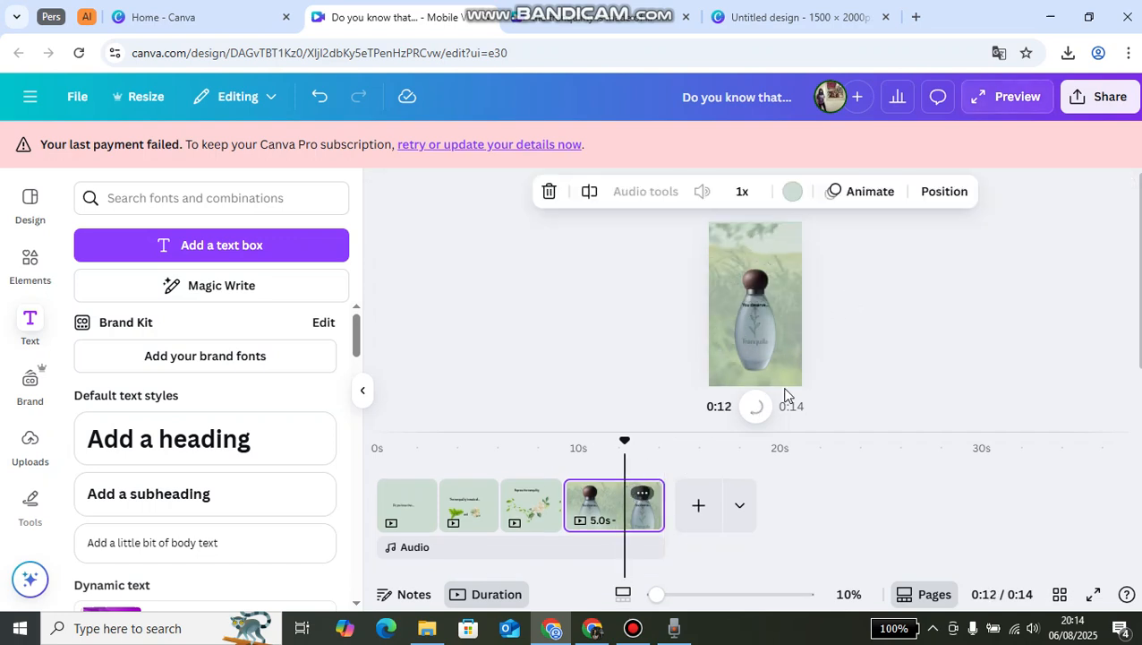
left_click(758, 301)
left_click_drag(758, 300, 759, 250)
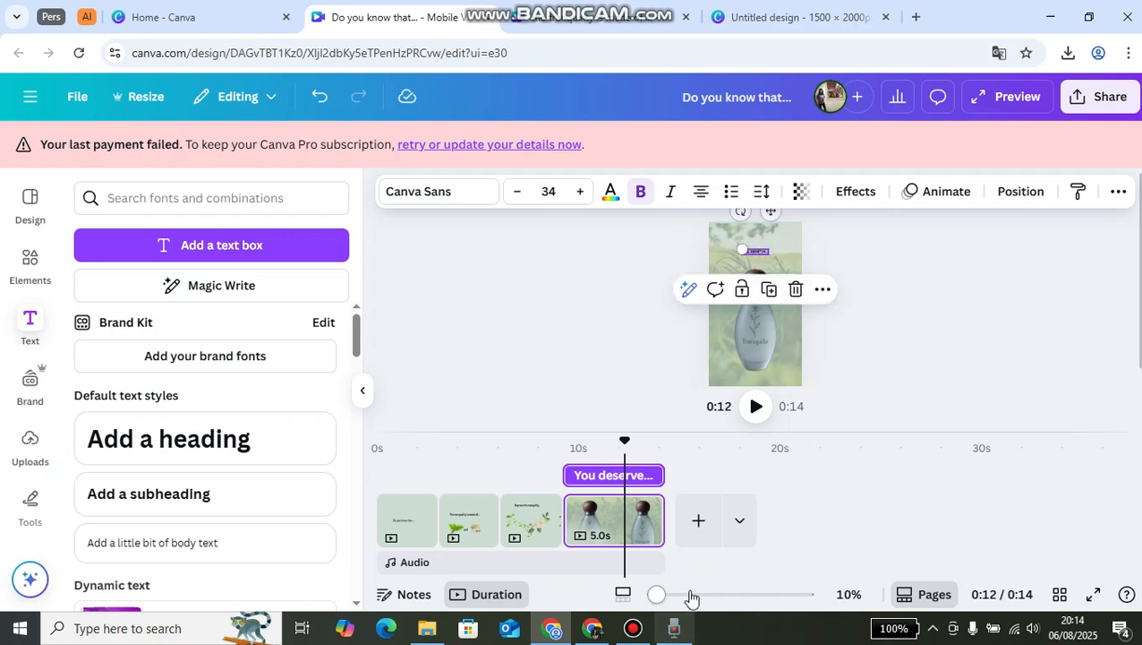
left_click_drag(656, 594, 699, 598)
scroll(580, 219, "up", 2)
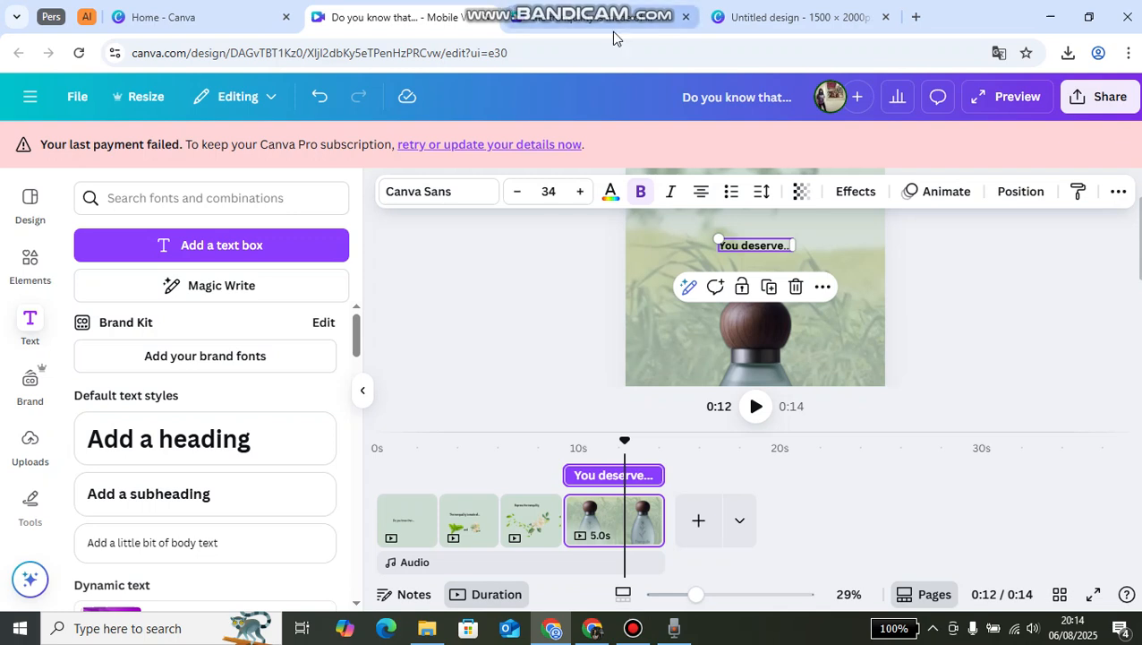
Increase the font size of the "You deserve..." text on the fourth page to 48.
left_click(583, 192)
left_click(584, 192)
left_click(584, 191)
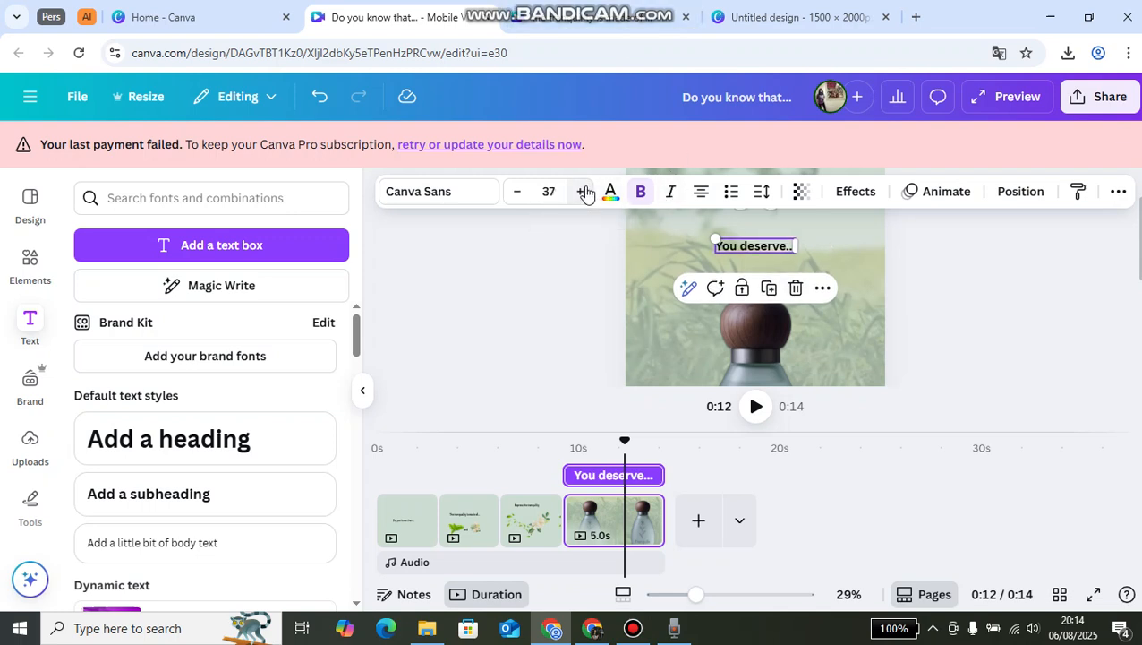
left_click(584, 191)
left_click(584, 192)
left_click(583, 192)
left_click(584, 191)
left_click(584, 192)
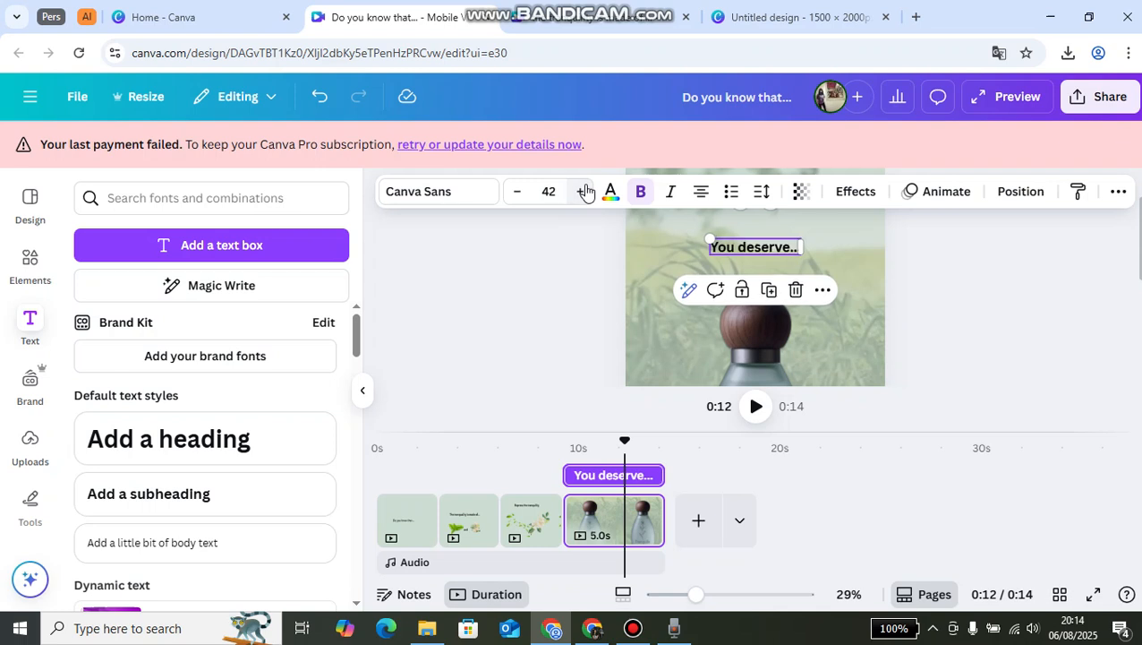
left_click(583, 191)
left_click(583, 191)
left_click(584, 191)
left_click(584, 192)
left_click(584, 191)
left_click(584, 191)
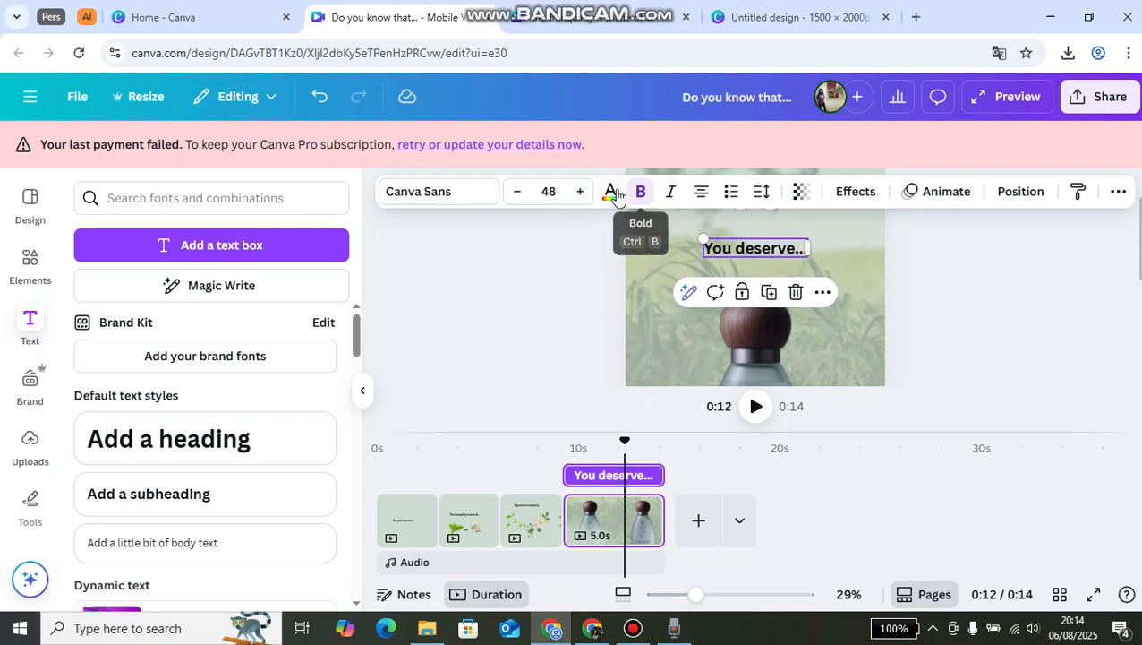
Recolour the "You deserve..." text with the darkest photo colour from the bottle image and apply that colour change to all pages.
left_click(611, 192)
scroll(161, 412, "down", 2)
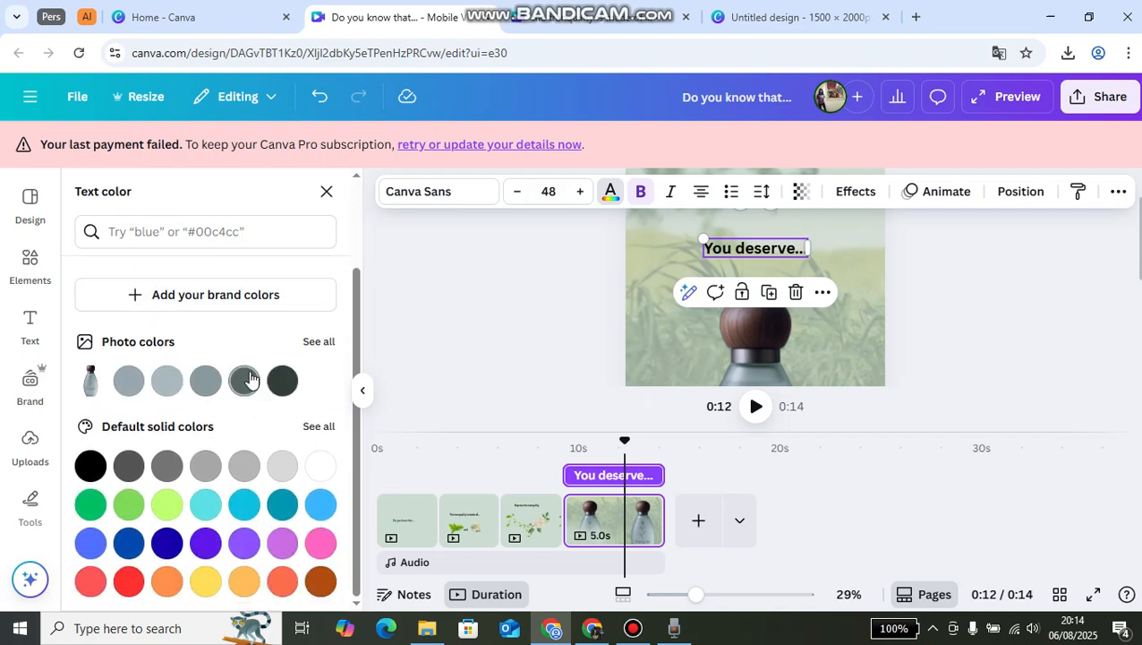
left_click(247, 382)
left_click(281, 383)
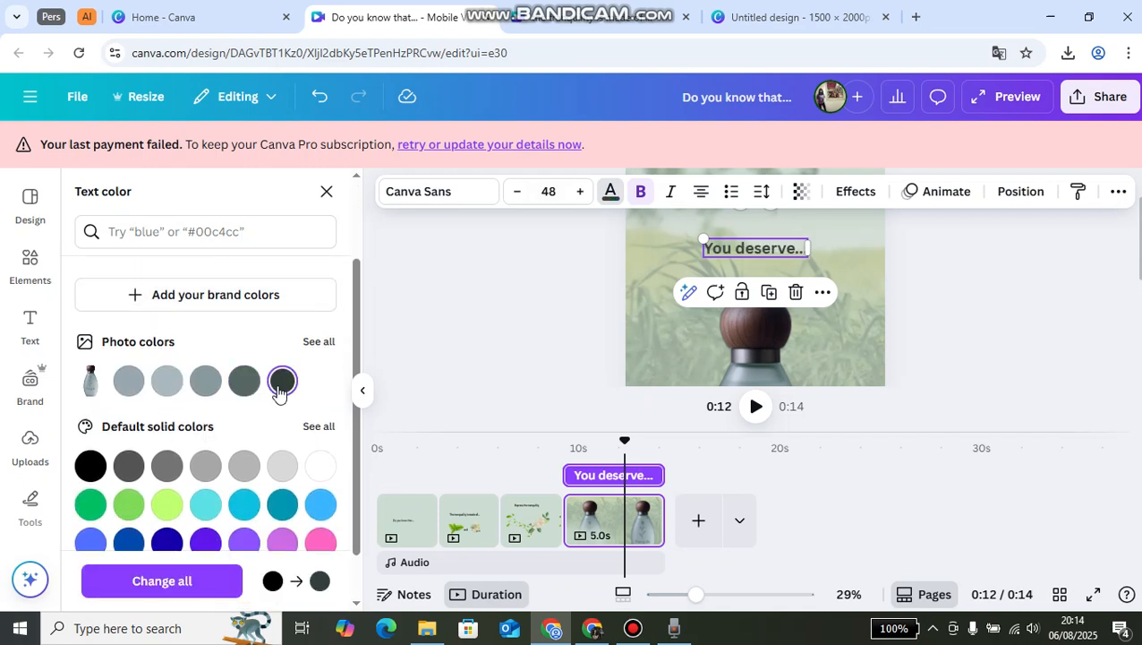
scroll(224, 448, "down", 1)
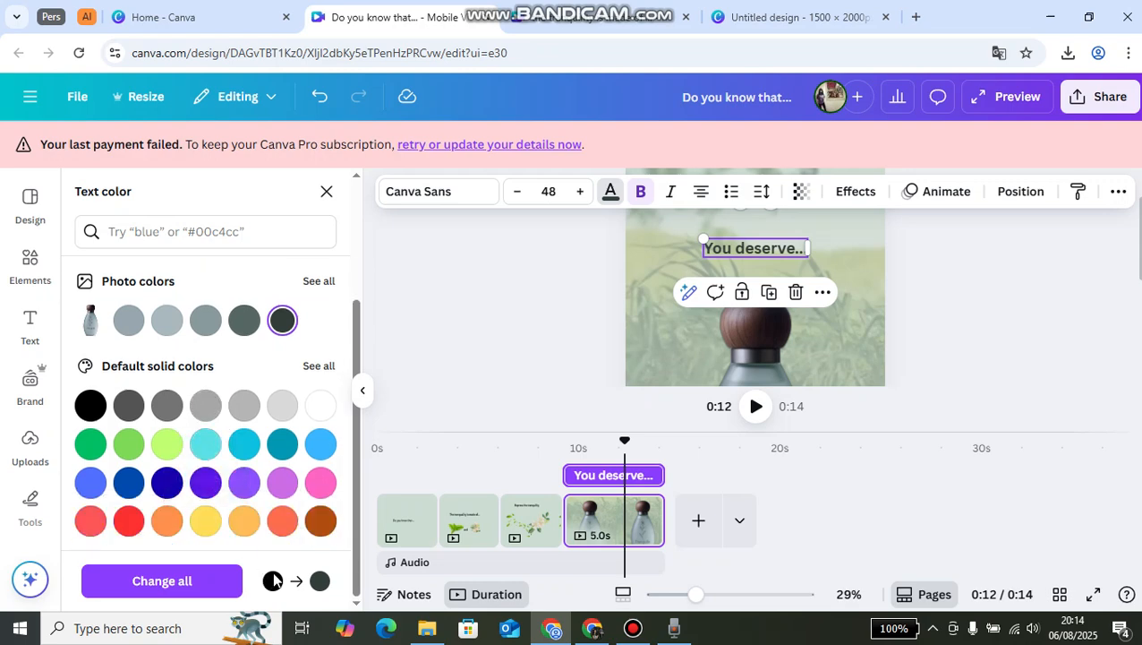
left_click(174, 582)
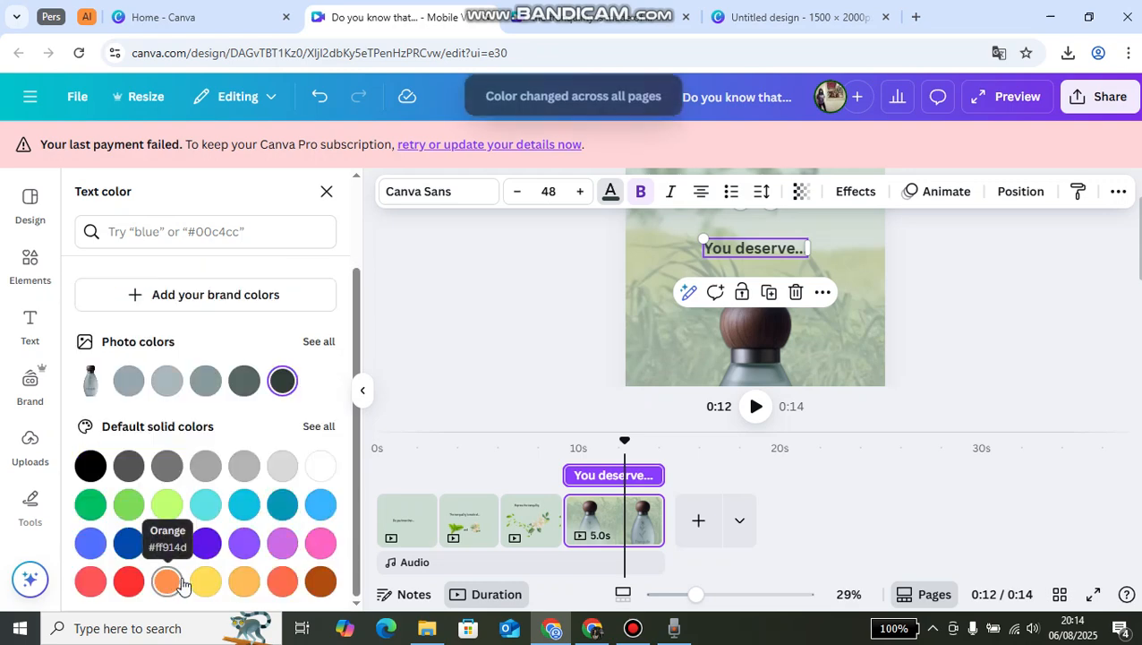
key("Escape")
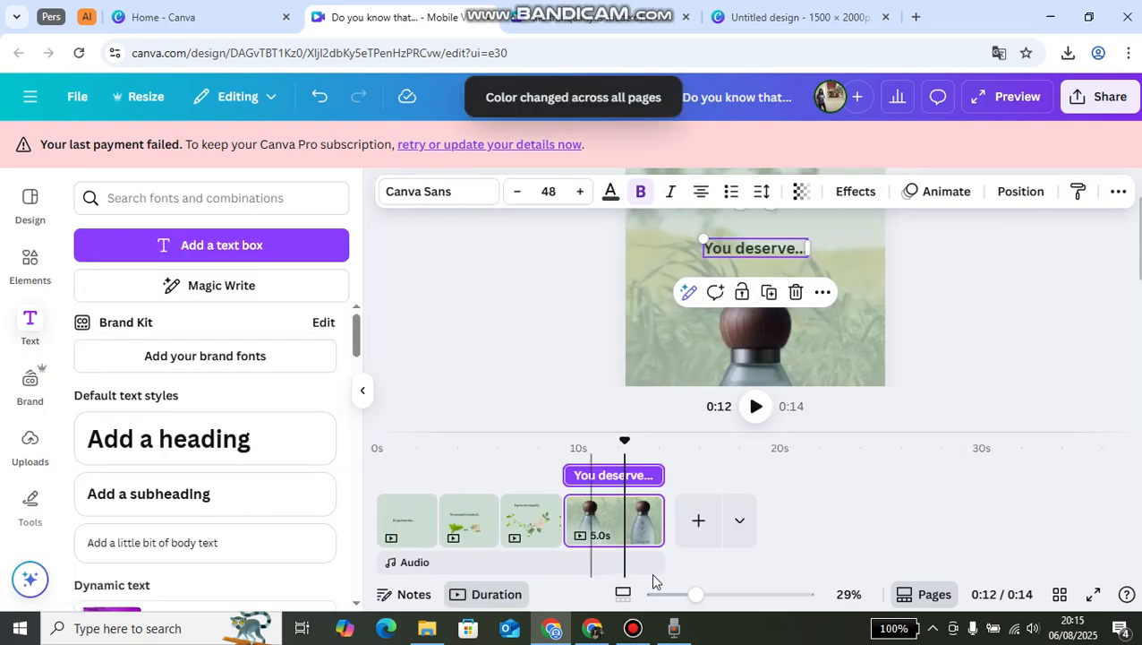
left_click(359, 396)
left_click(424, 316)
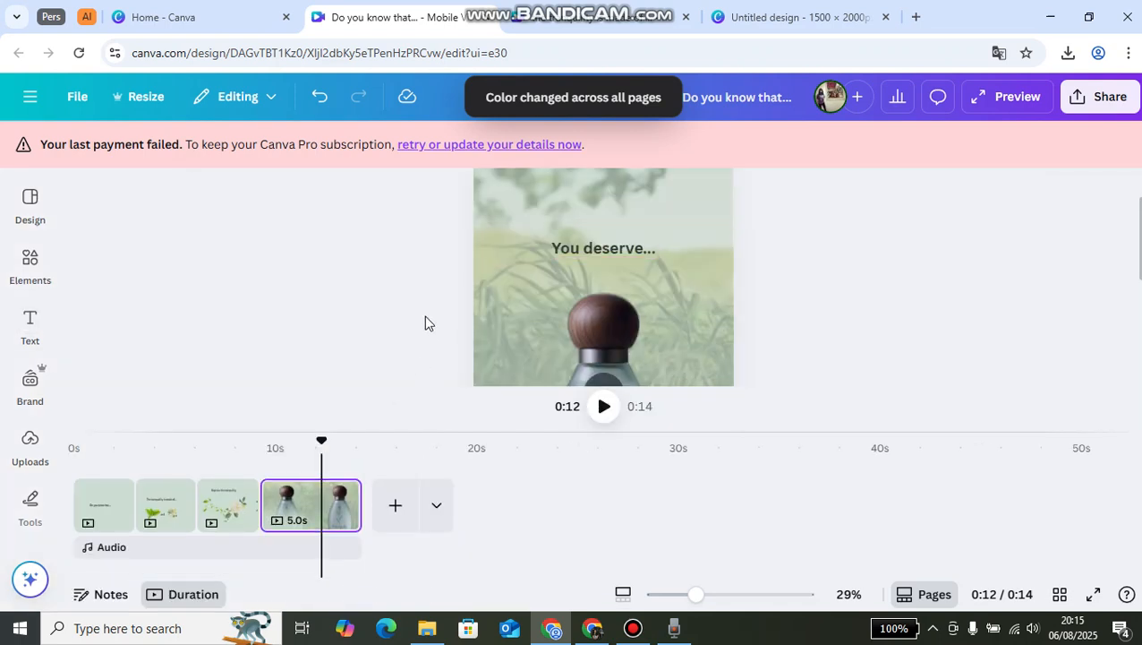
Apply the Rise animation to the perfume bottle photo on the fourth page.
left_click_drag(695, 594, 651, 597)
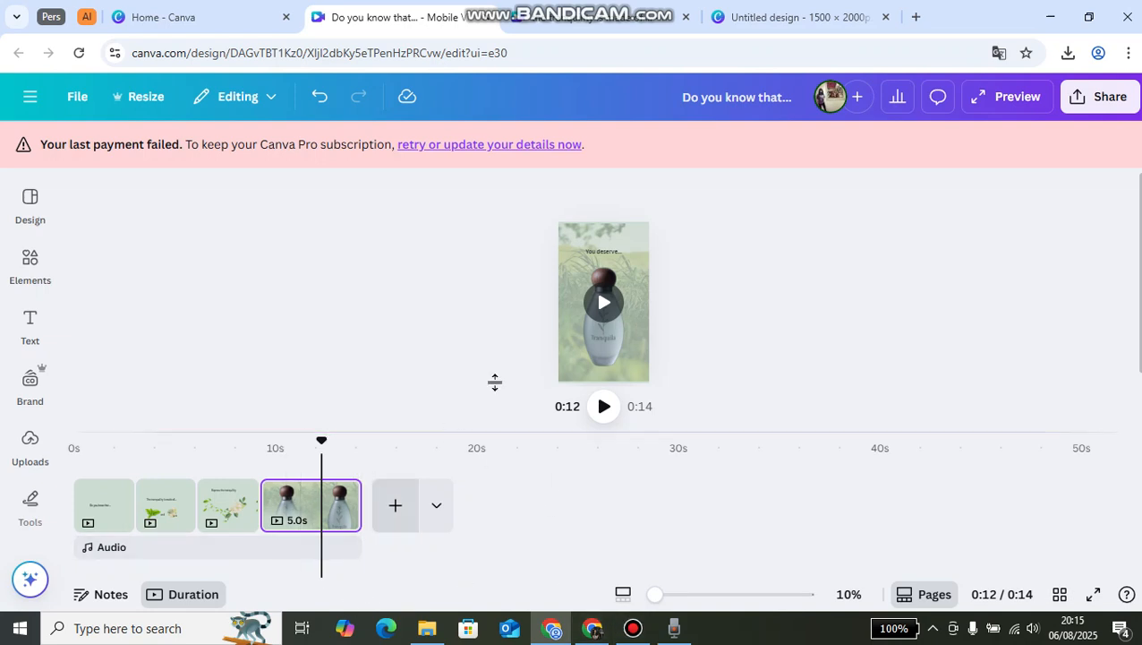
left_click(621, 329)
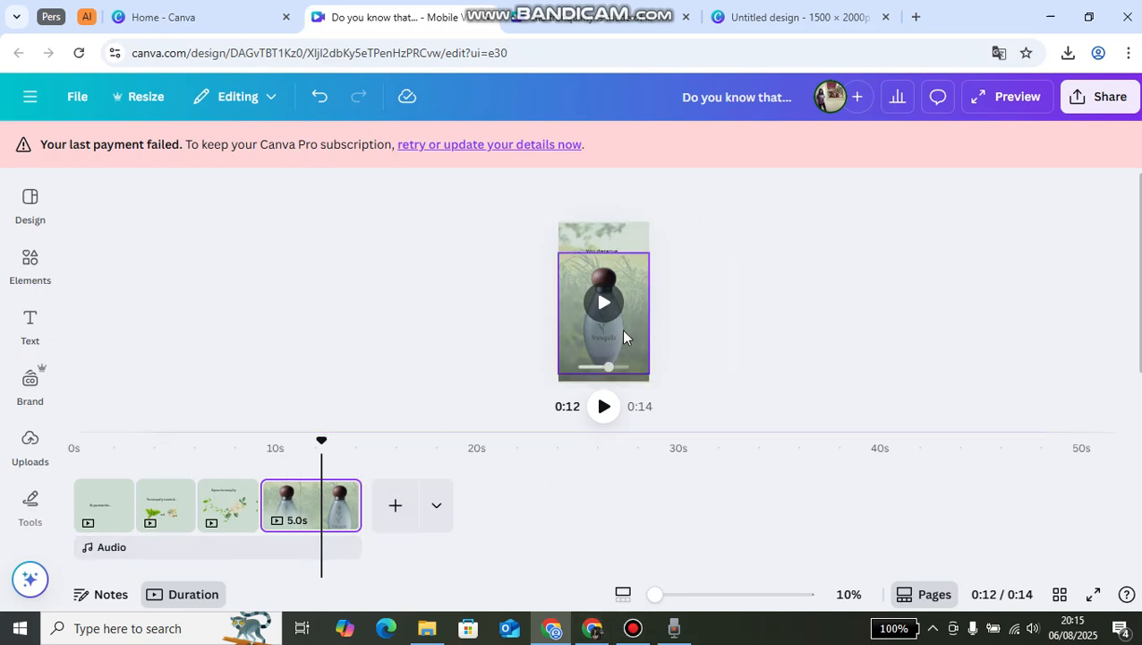
left_click(793, 196)
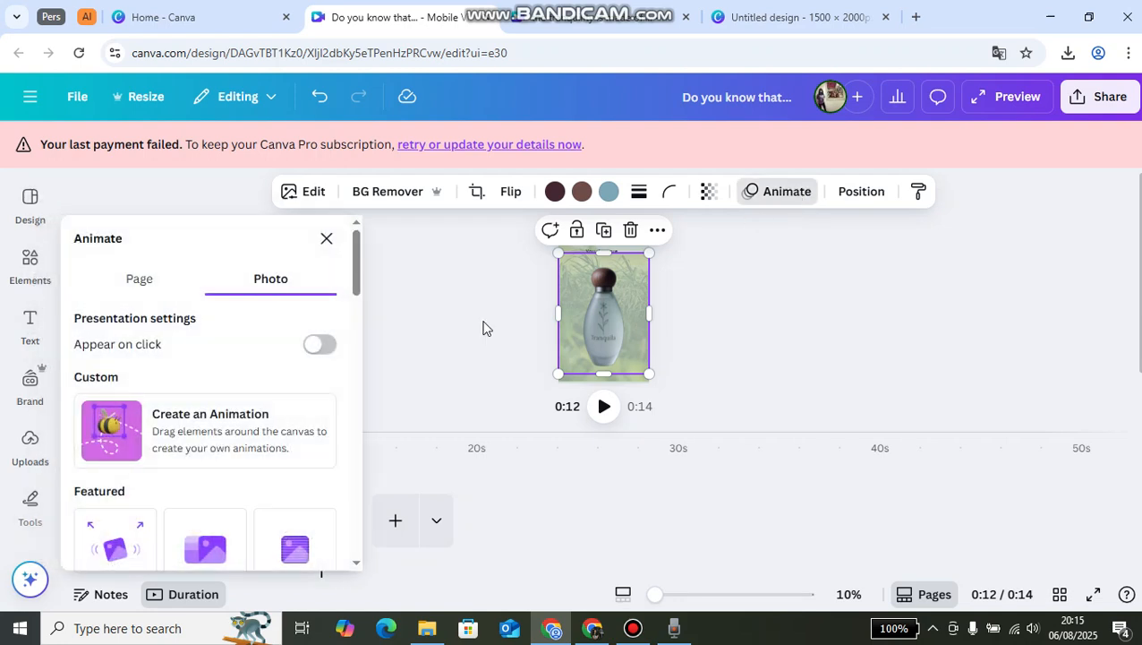
scroll(123, 524, "down", 7)
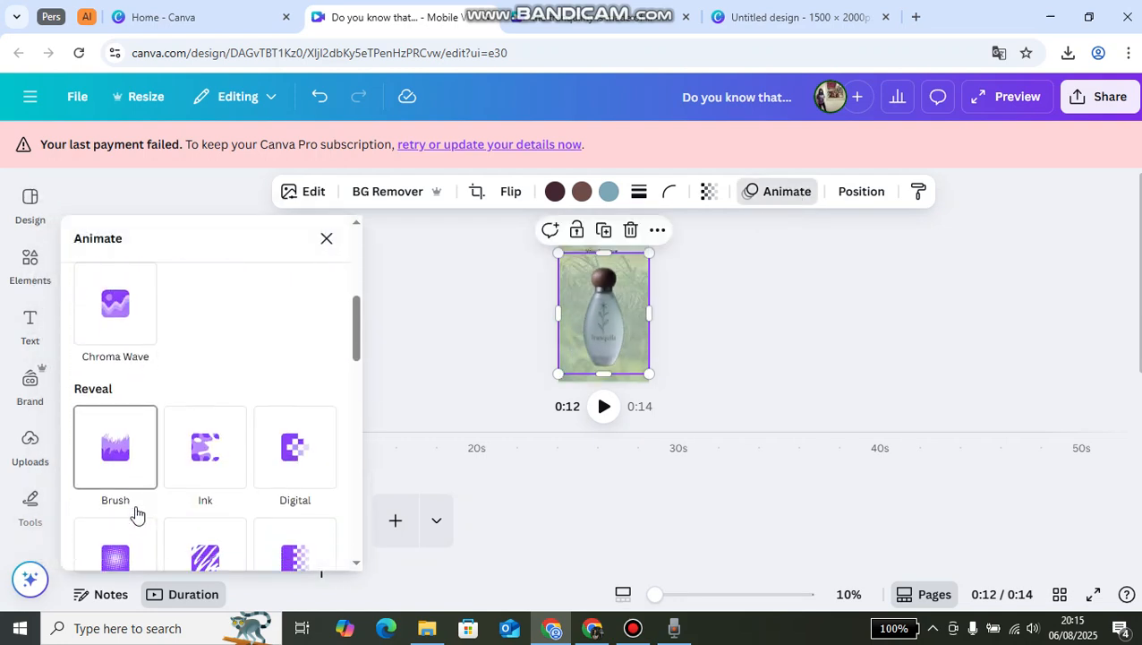
scroll(137, 512, "down", 1)
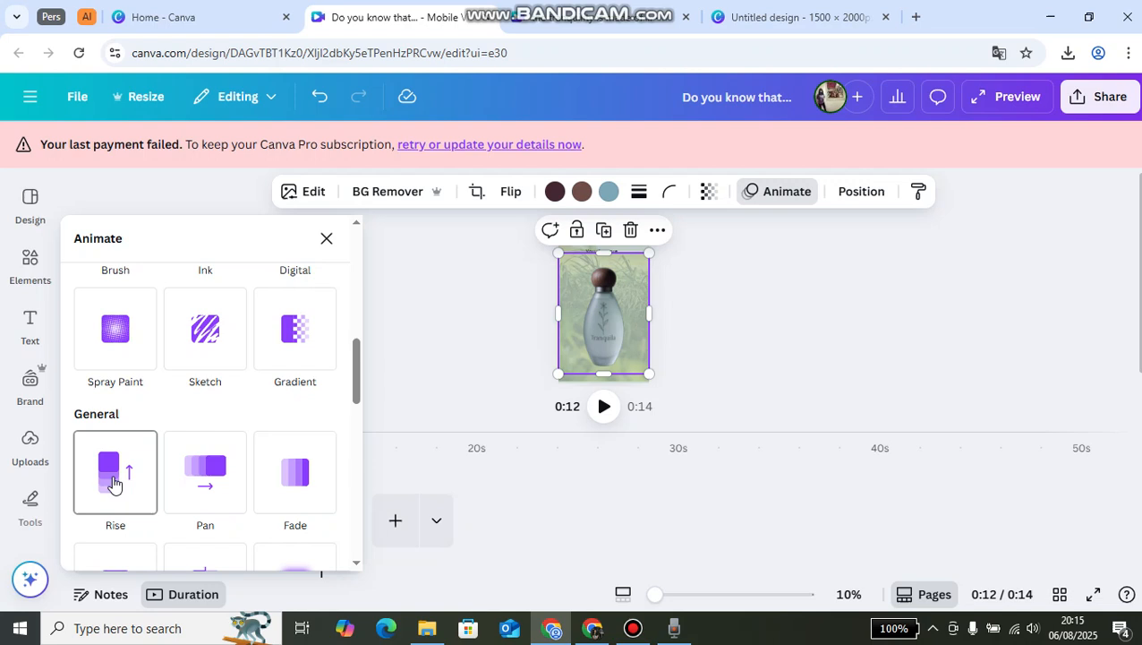
left_click(114, 485)
left_click(707, 316)
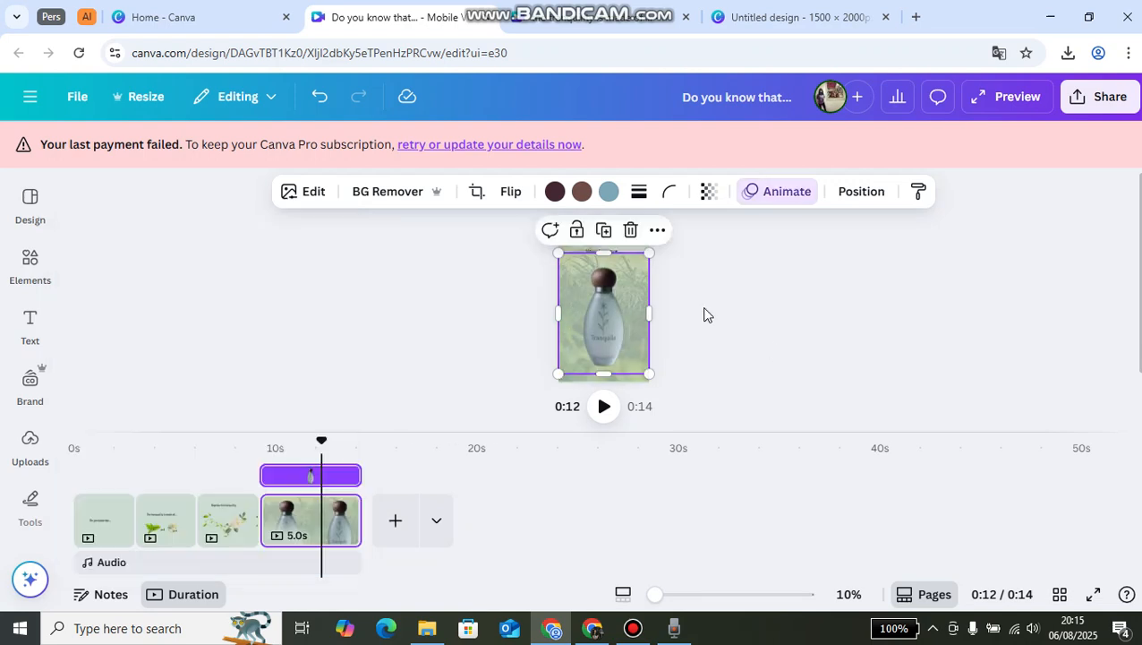
left_click(803, 253)
Apply the Merge text animation on enter to the "You deserve..." text.
left_click(616, 251)
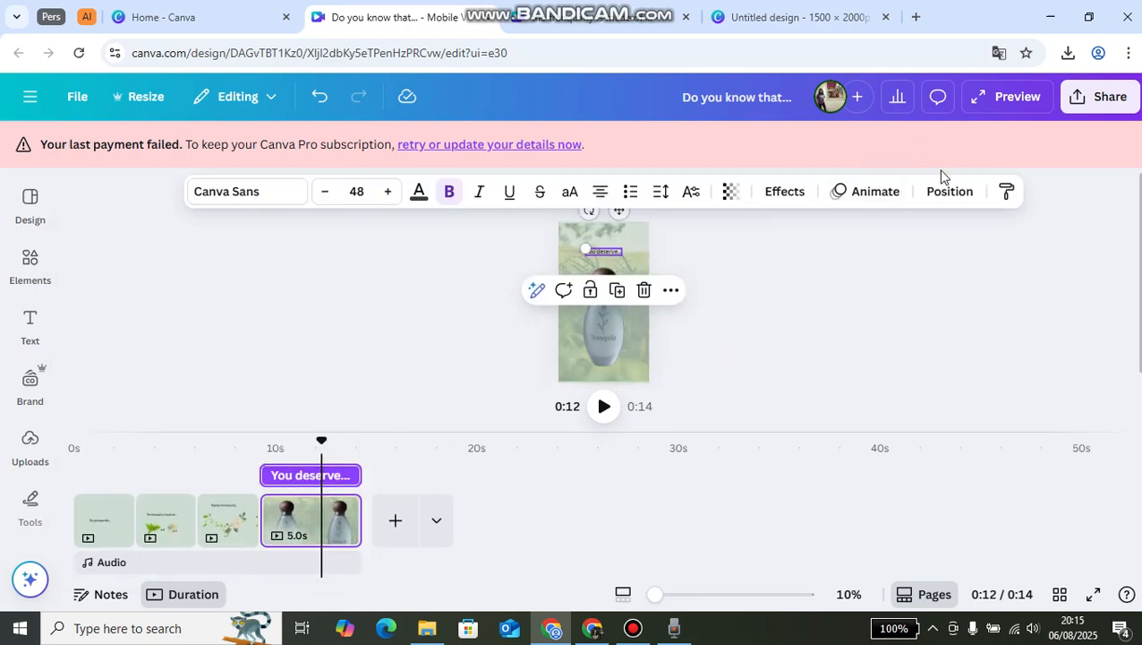
left_click(840, 202)
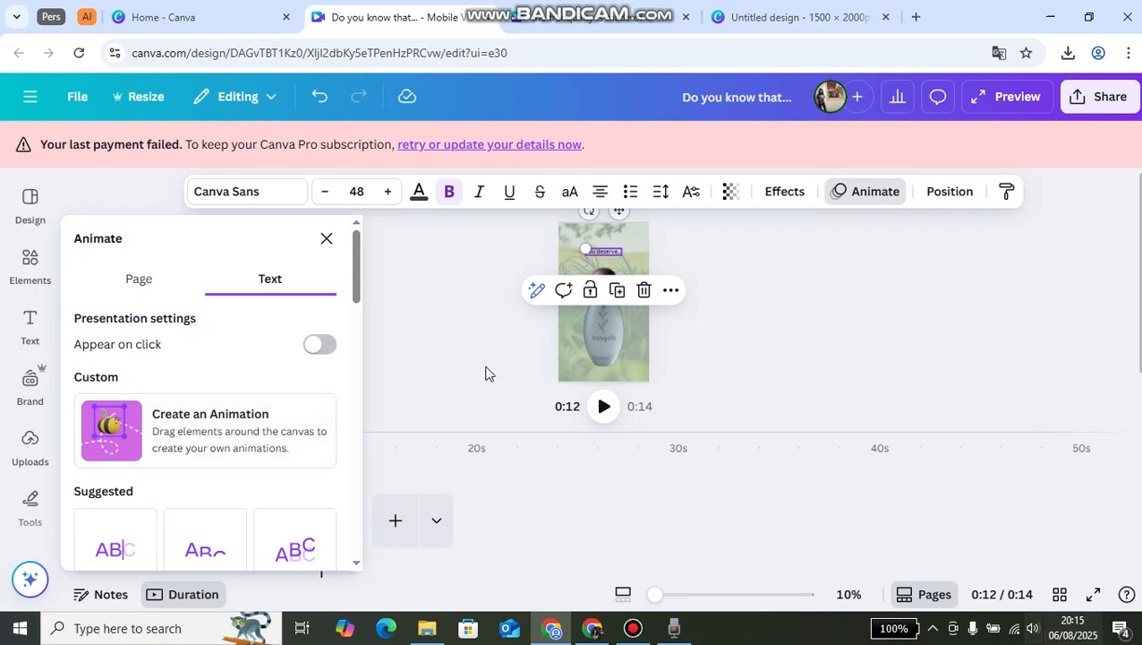
scroll(143, 474, "down", 1)
scroll(197, 461, "down", 2)
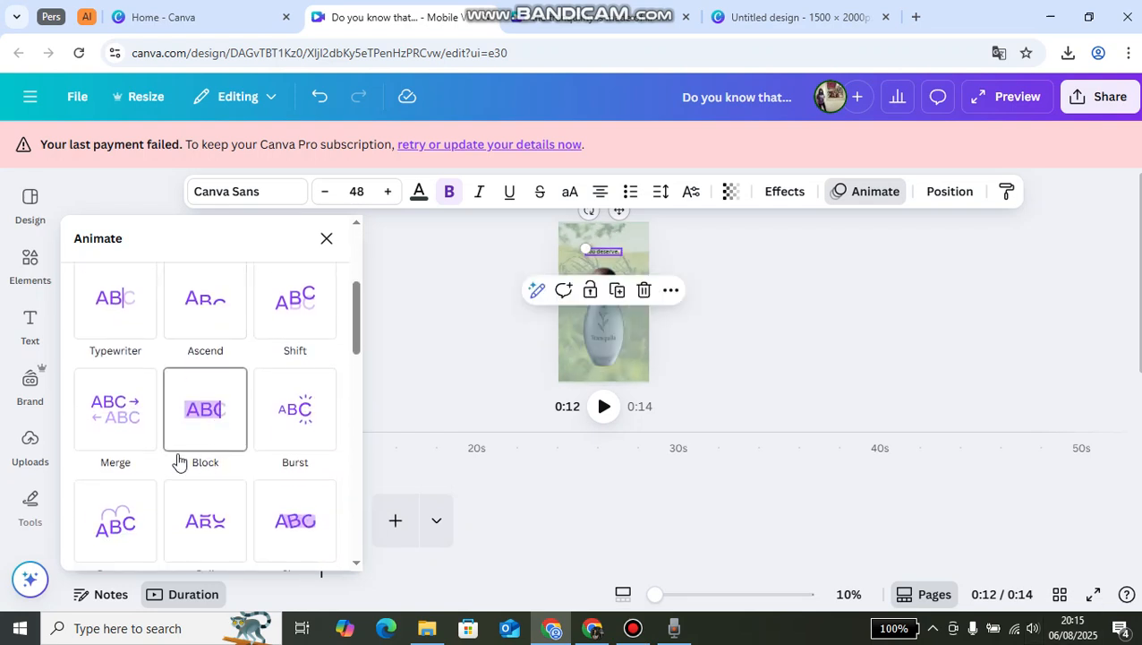
left_click(129, 430)
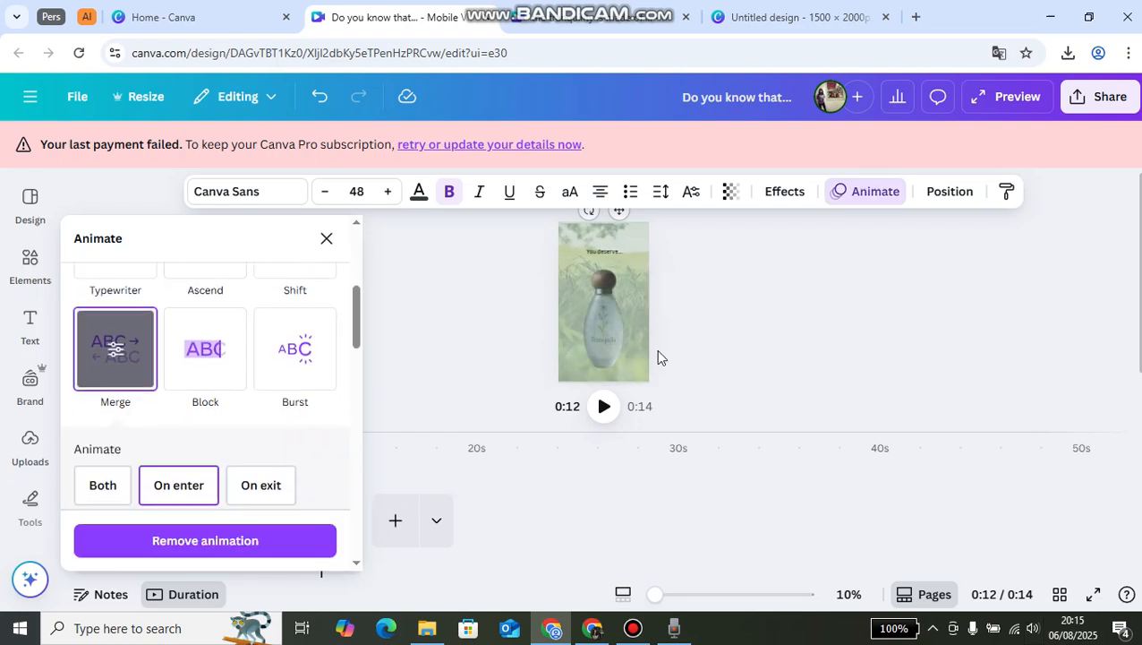
left_click(799, 339)
Present the video in full screen to review the animated fourth page.
left_click(1092, 594)
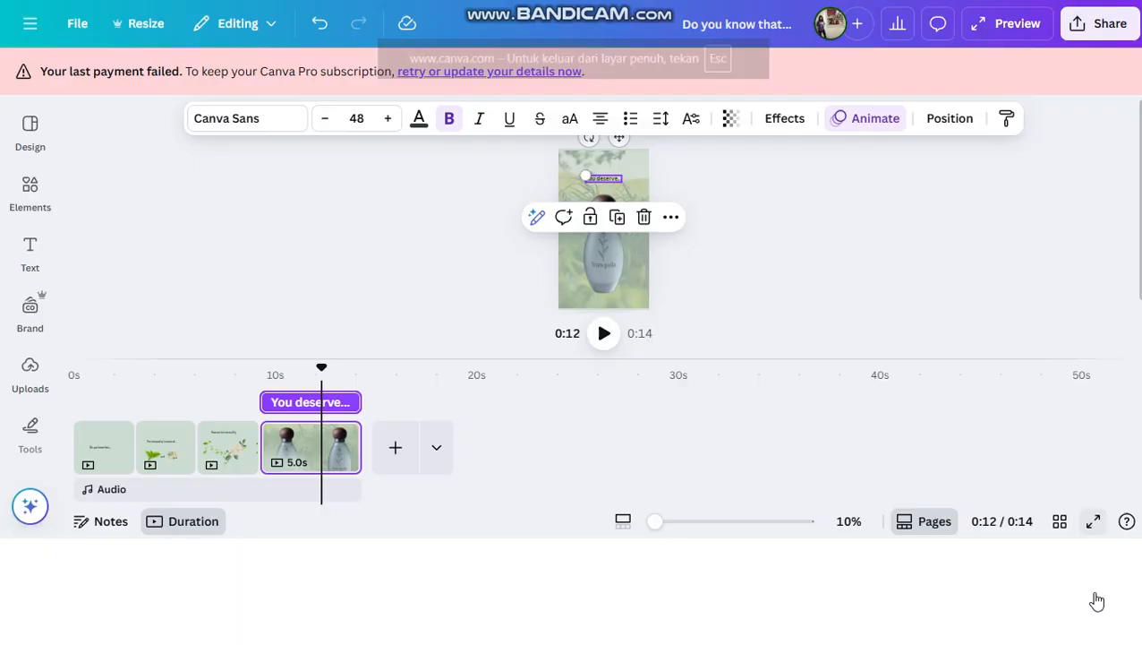